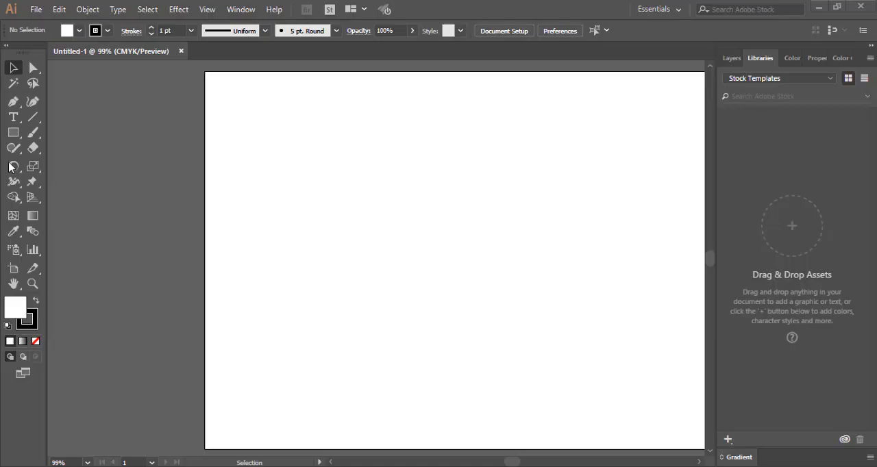
# Draw a tall, narrow rectangle about 18 pt wide and 377 pt high on the artboard
pyautogui.click(15, 135)
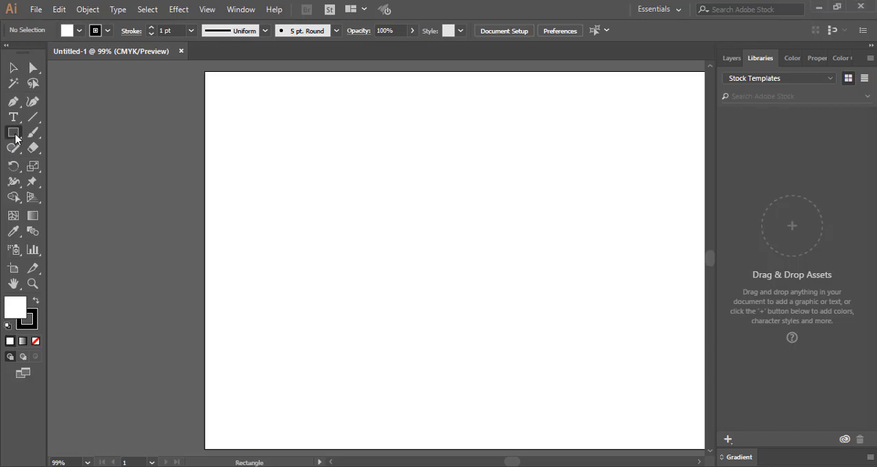
pyautogui.moveTo(14, 136); pyautogui.dragTo(69, 136)
pyautogui.moveTo(305, 139); pyautogui.dragTo(314, 378)
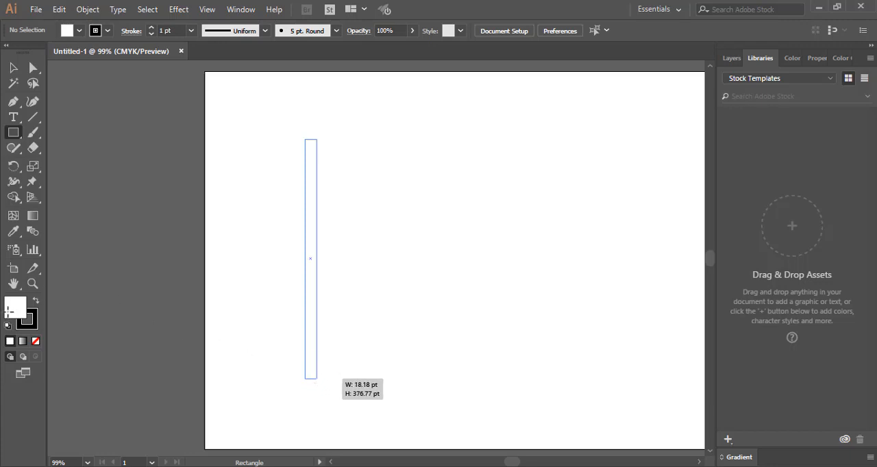
pyautogui.moveTo(314, 378); pyautogui.dragTo(317, 379)
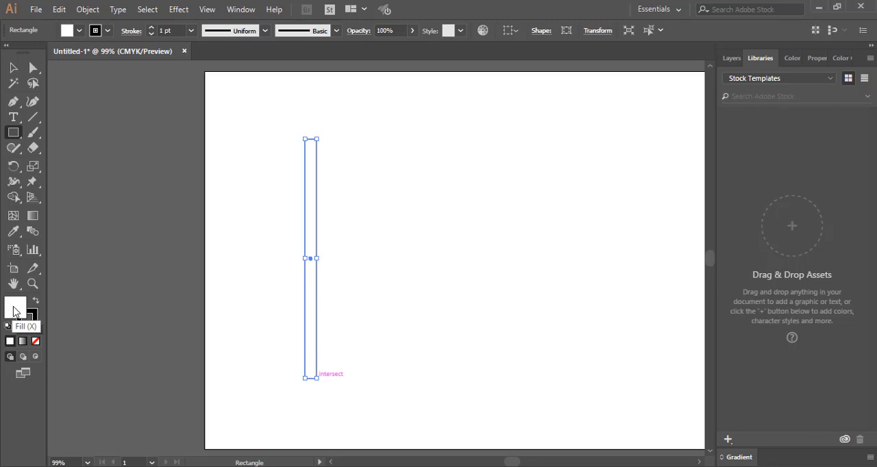
# Set the rectangle's fill to teal, hex 0EE5BC
pyautogui.doubleClick(14, 310)
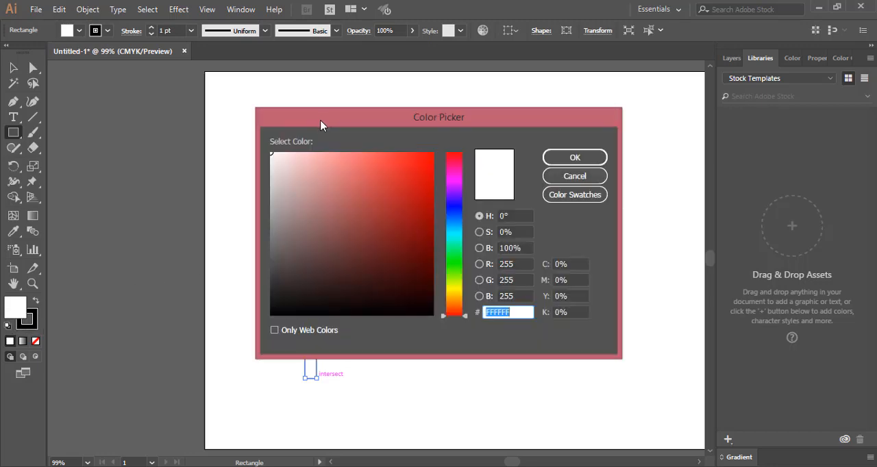
pyautogui.moveTo(321, 125); pyautogui.dragTo(531, 88)
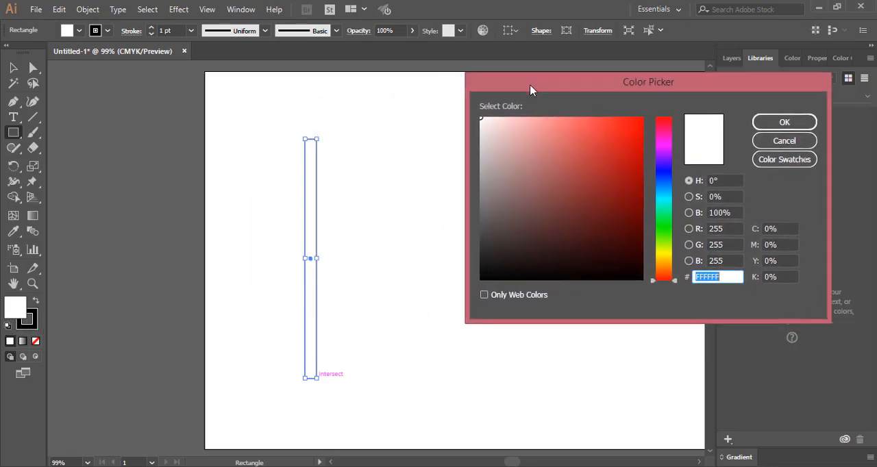
pyautogui.click(663, 204)
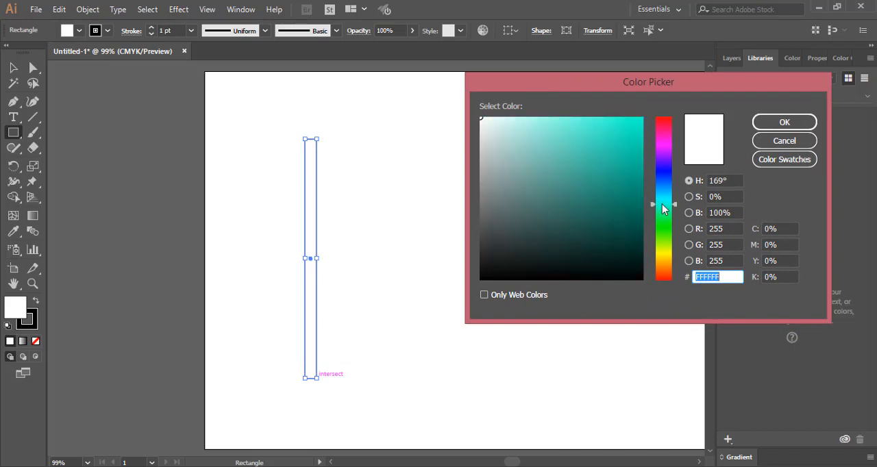
pyautogui.moveTo(633, 140); pyautogui.dragTo(633, 133)
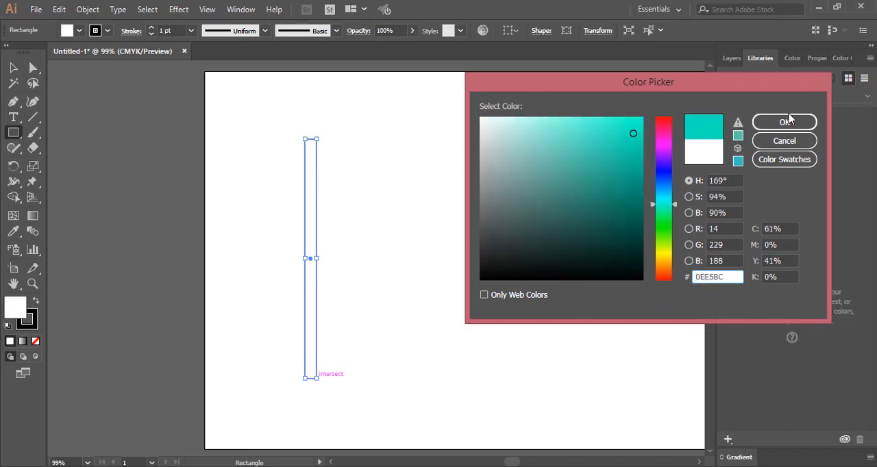
pyautogui.click(784, 124)
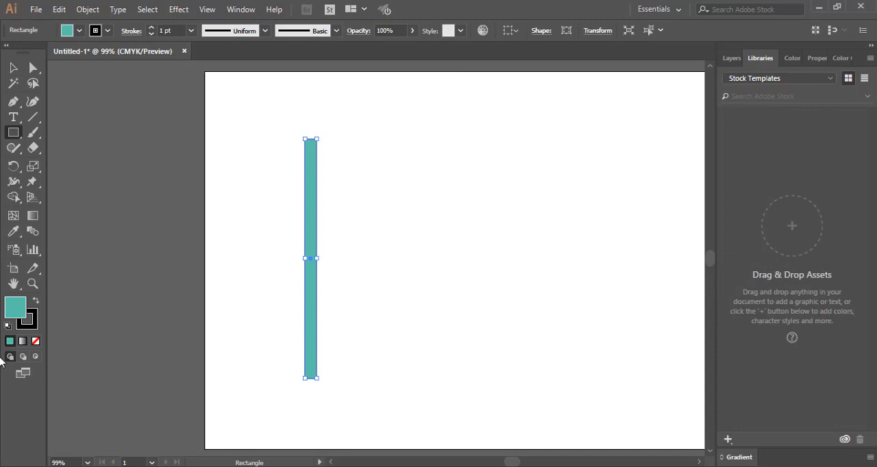
# Remove the stroke from the teal rectangle and make its fill the active colour attribute again
pyautogui.click(35, 324)
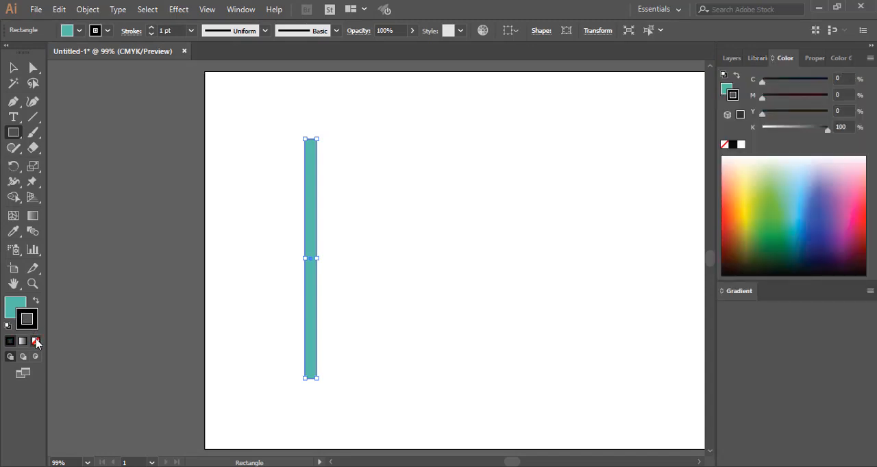
pyautogui.click(35, 342)
pyautogui.click(14, 307)
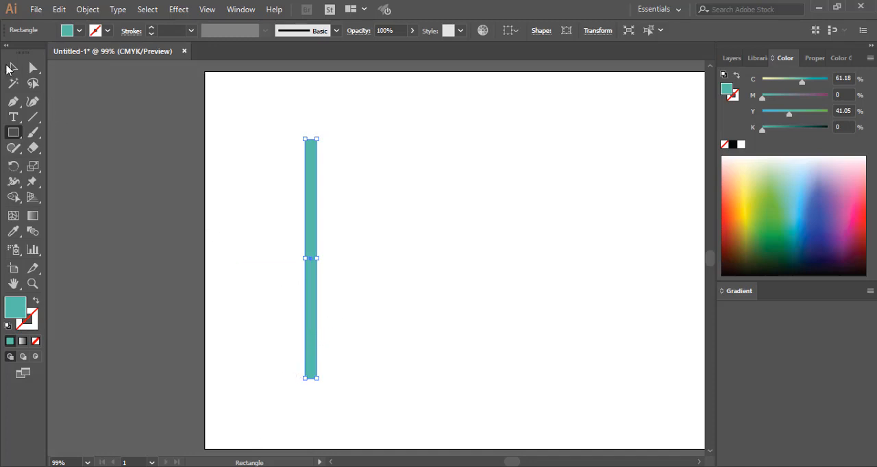
# Try placing a copy of the teal bar flush against its right side, and undo the copy
pyautogui.click(13, 67)
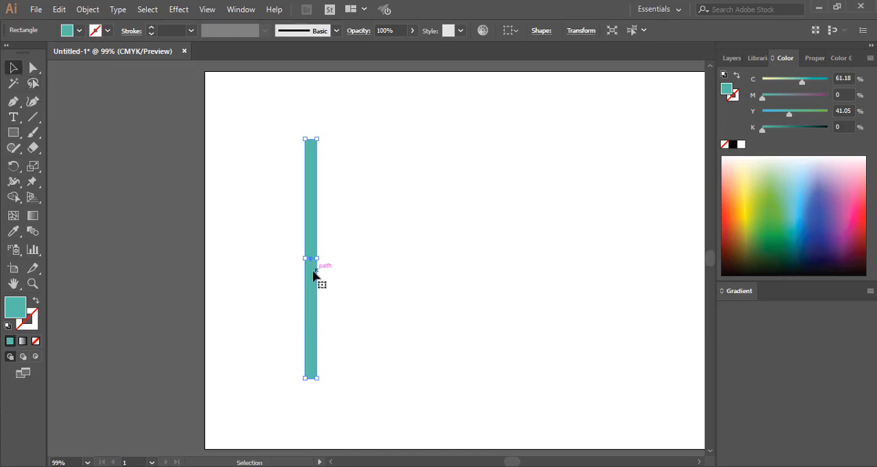
pyautogui.moveTo(316, 273); pyautogui.dragTo(324, 274)
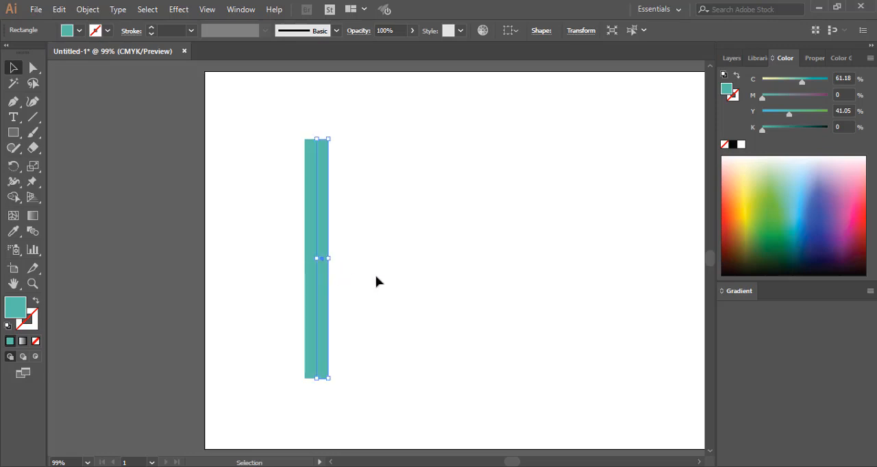
pyautogui.hotkey('ctrl', 'z')
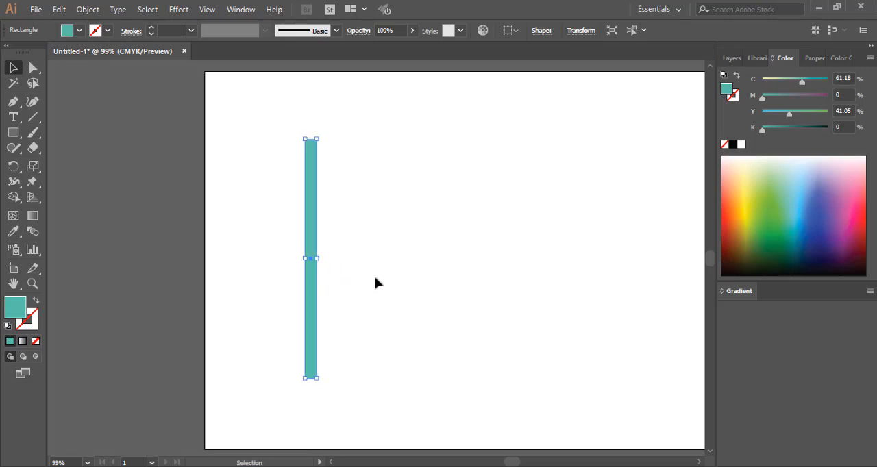
# Add an anchor point at the middle of the teal bar's bottom edge with the Pen tool
pyautogui.click(33, 68)
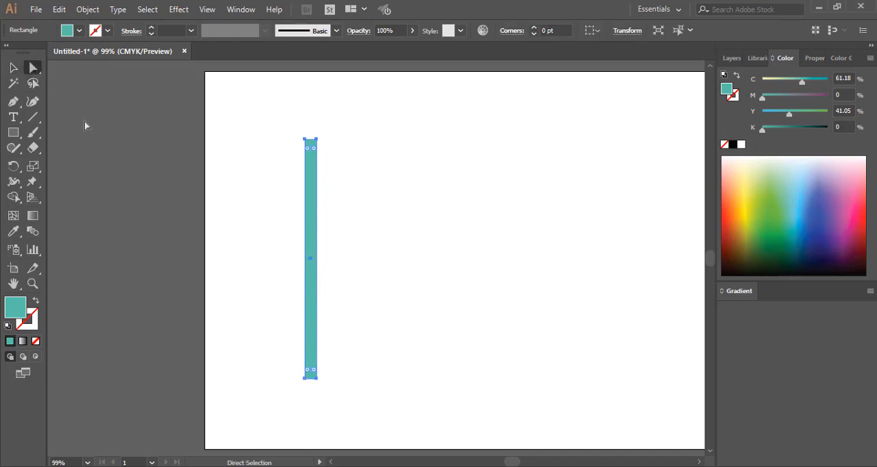
pyautogui.keyDown('alt'); pyautogui.scroll(3, 333, 343); pyautogui.keyUp('alt')
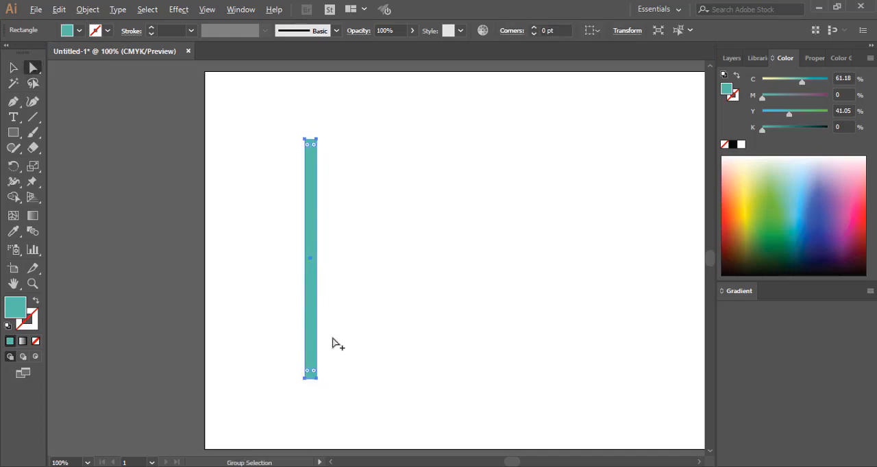
pyautogui.keyDown('alt'); pyautogui.scroll(1, 333, 342); pyautogui.keyUp('alt')
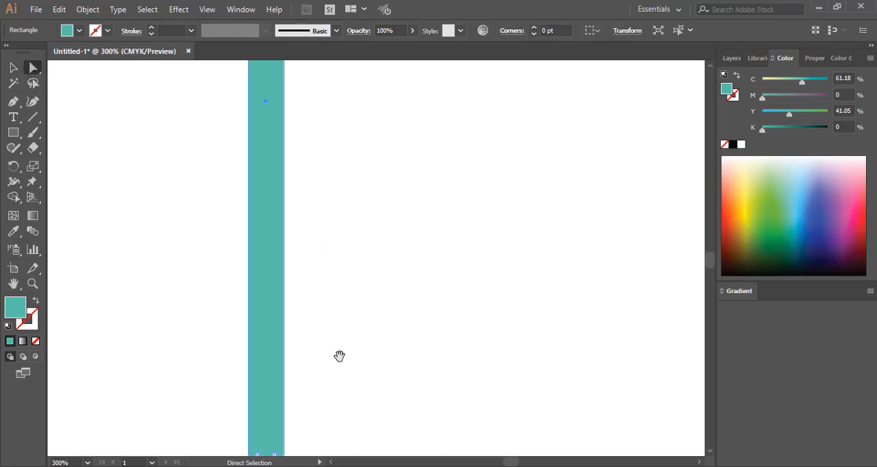
pyautogui.moveTo(338, 356); pyautogui.dragTo(349, 249)
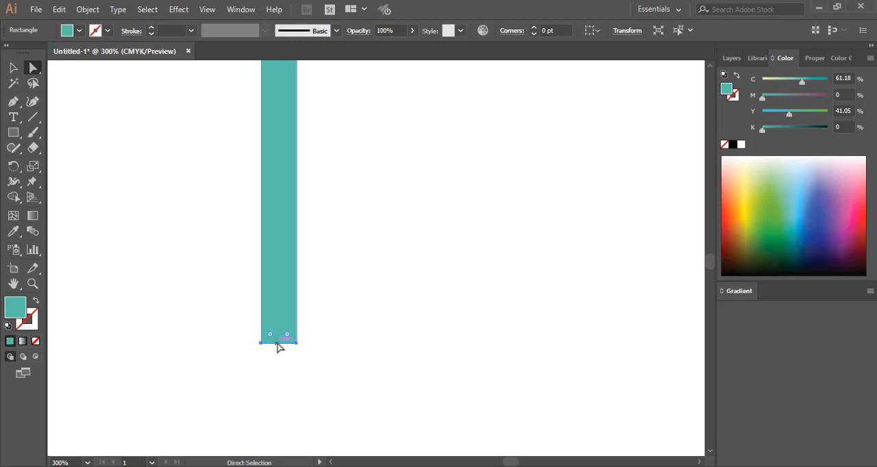
pyautogui.click(13, 102)
pyautogui.press('v')
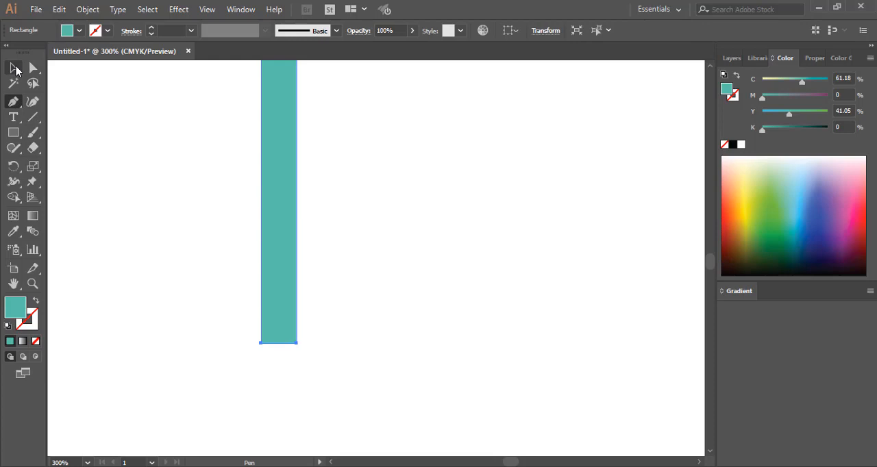
pyautogui.click(14, 103)
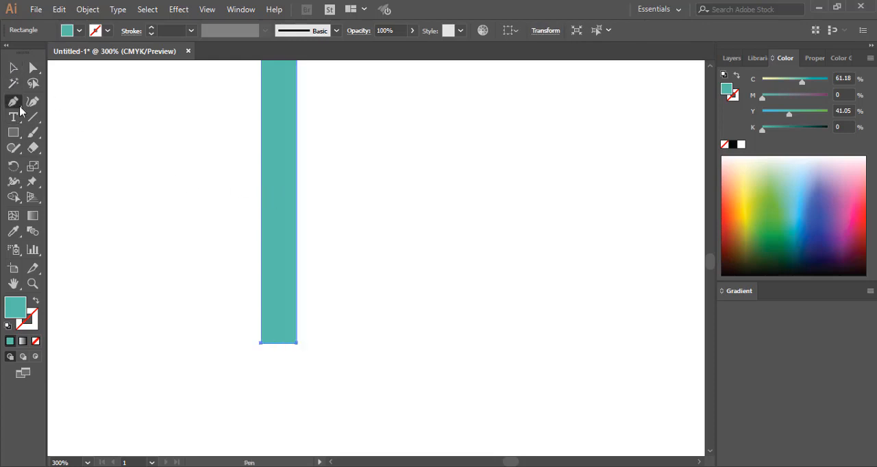
pyautogui.click(278, 342)
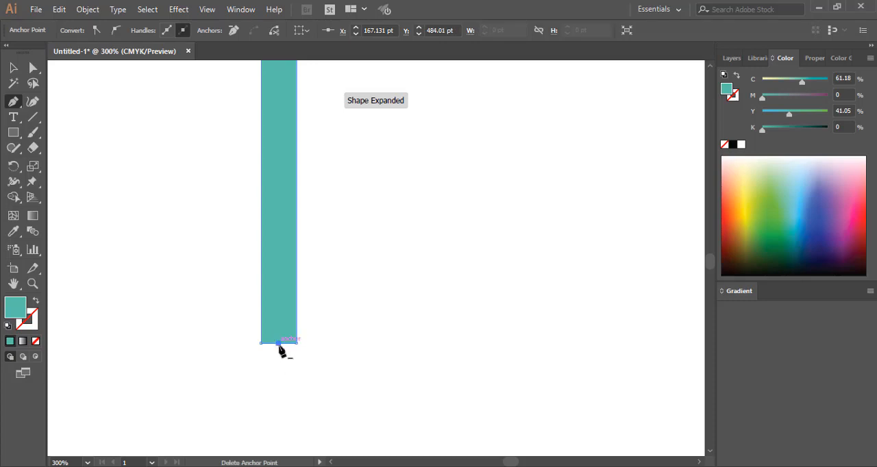
# Try pulling the bottom edge's middle anchor point straight down about 8 pt, return it to the edge and deselect the bar
pyautogui.click(33, 68)
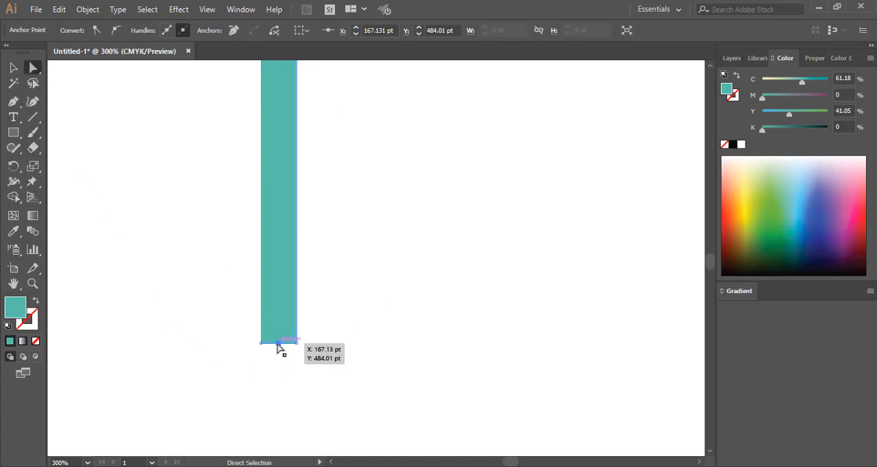
pyautogui.moveTo(279, 345); pyautogui.dragTo(279, 359)
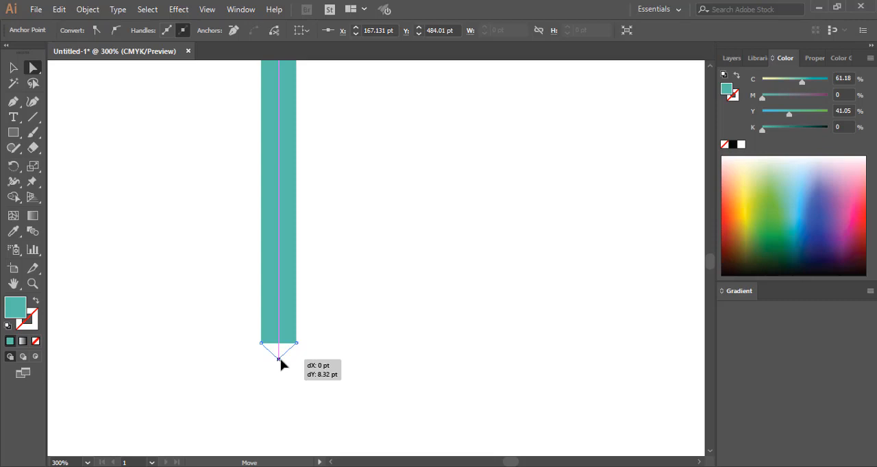
pyautogui.moveTo(280, 360); pyautogui.dragTo(279, 346)
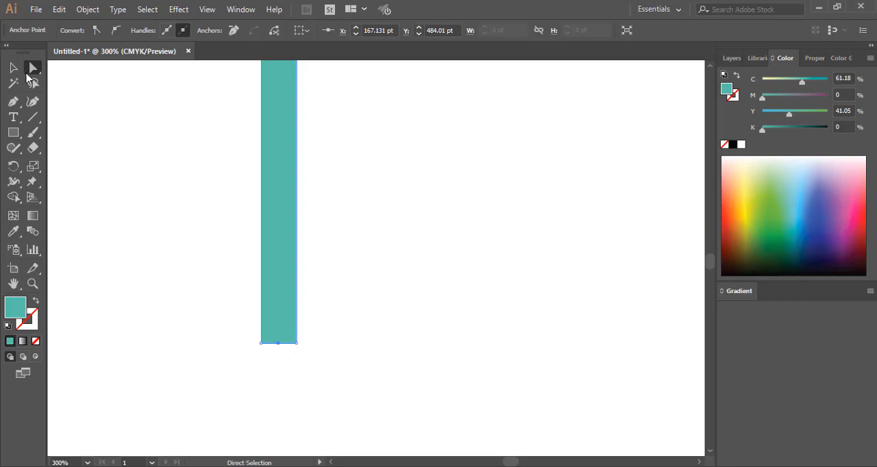
pyautogui.click(96, 142)
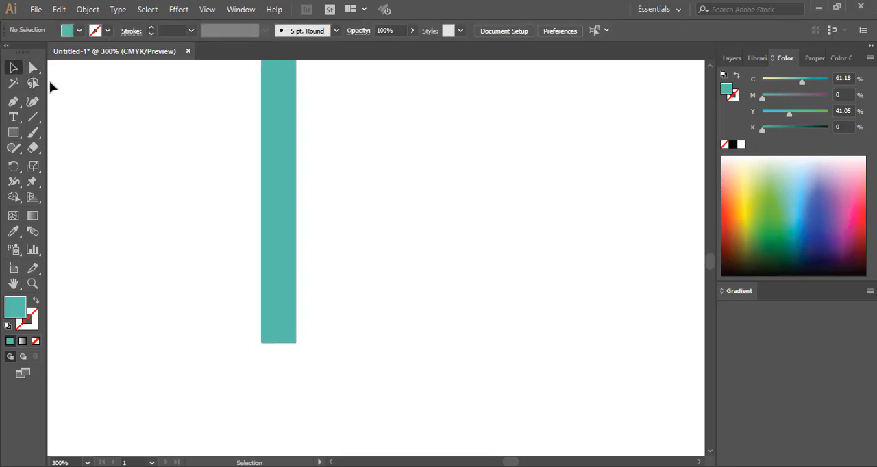
# Round both bottom corners of the teal bar into a semicircular end
pyautogui.click(272, 315)
pyautogui.moveTo(244, 334); pyautogui.dragTo(319, 368)
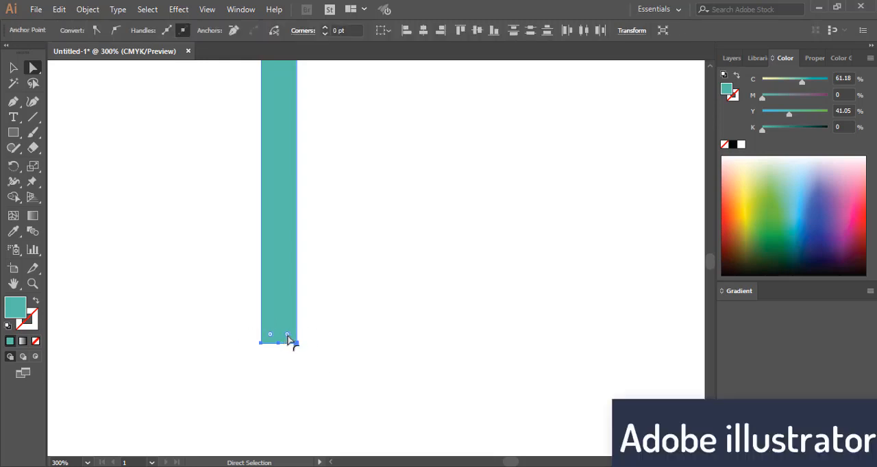
pyautogui.moveTo(288, 336)
pyautogui.mouseDown()
pyautogui.moveTo(280, 326)
pyautogui.moveTo(282, 333)
pyautogui.mouseUp()
pyautogui.click(346, 322)
# Duplicate the round-ended bar twice to the right, each copy flush against the previous one, and deselect the bars
pyautogui.scroll(3, 346, 322)
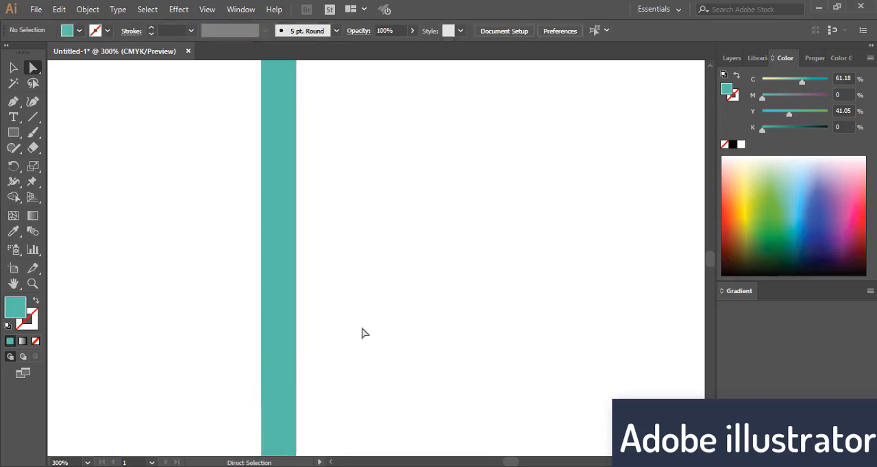
pyautogui.scroll(-2, 365, 333)
pyautogui.keyDown('alt'); pyautogui.scroll(-2, 364, 333); pyautogui.keyUp('alt')
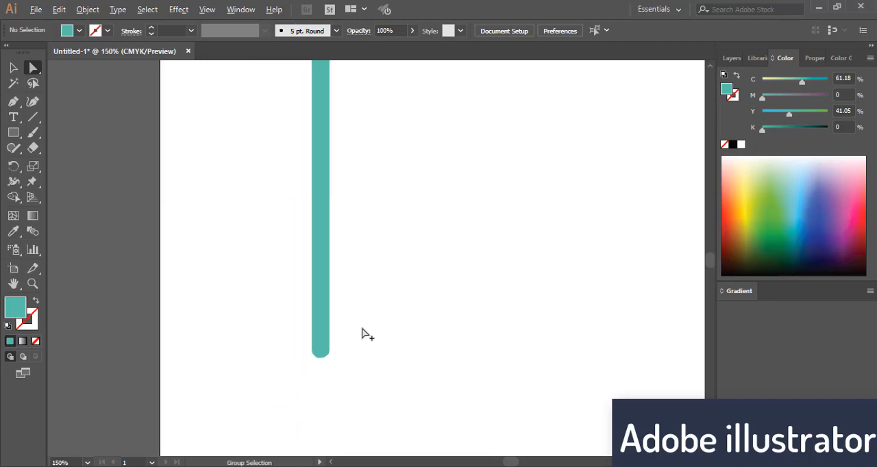
pyautogui.keyDown('alt'); pyautogui.scroll(-1, 364, 333); pyautogui.keyUp('alt')
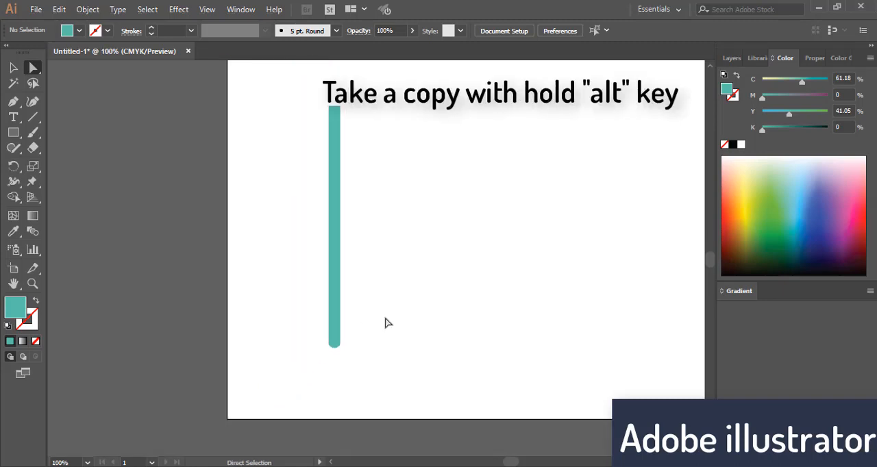
pyautogui.moveTo(398, 310); pyautogui.dragTo(354, 309)
pyautogui.keyDown('alt'); pyautogui.scroll(1, 357, 300); pyautogui.keyUp('alt')
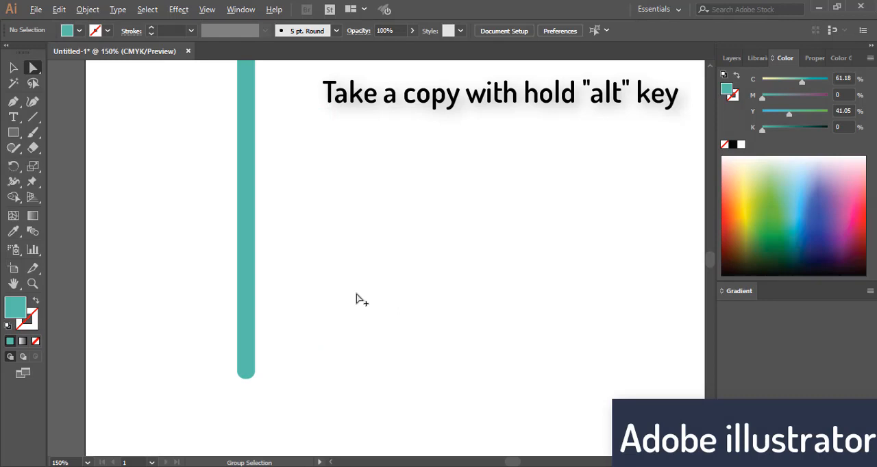
pyautogui.moveTo(358, 272); pyautogui.dragTo(337, 315)
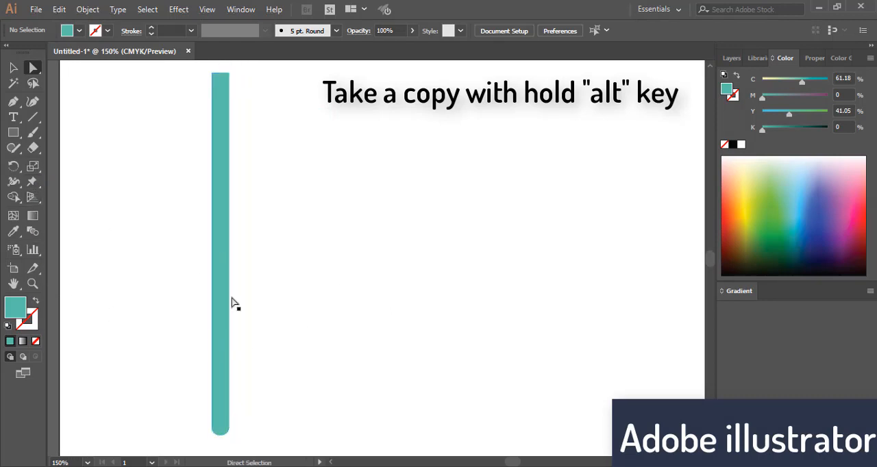
pyautogui.click(13, 67)
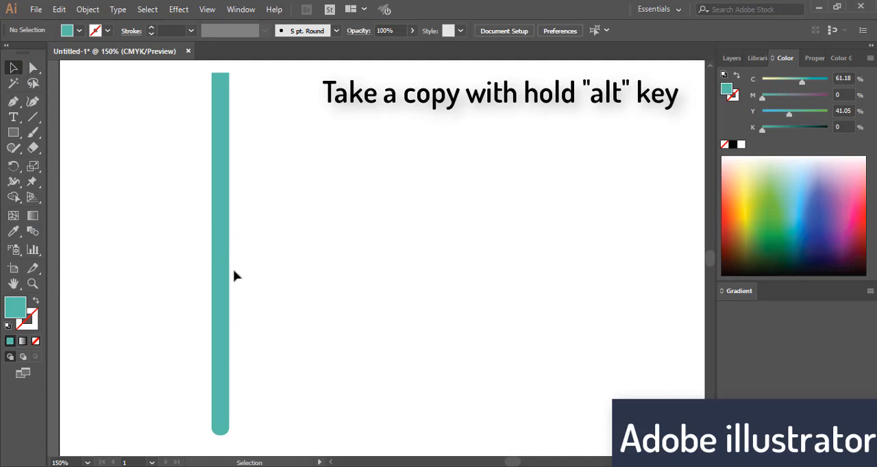
pyautogui.moveTo(229, 267); pyautogui.dragTo(241, 268)
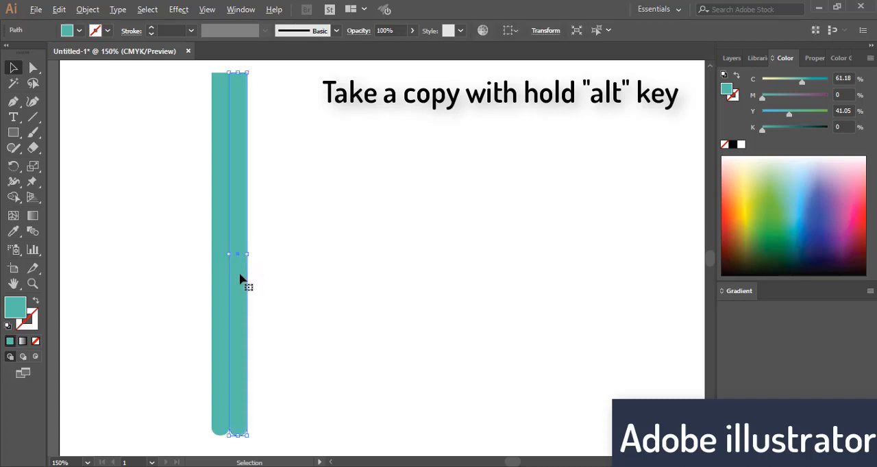
pyautogui.moveTo(243, 279)
pyautogui.mouseDown()
pyautogui.moveTo(266, 280)
pyautogui.moveTo(257, 279)
pyautogui.mouseUp()
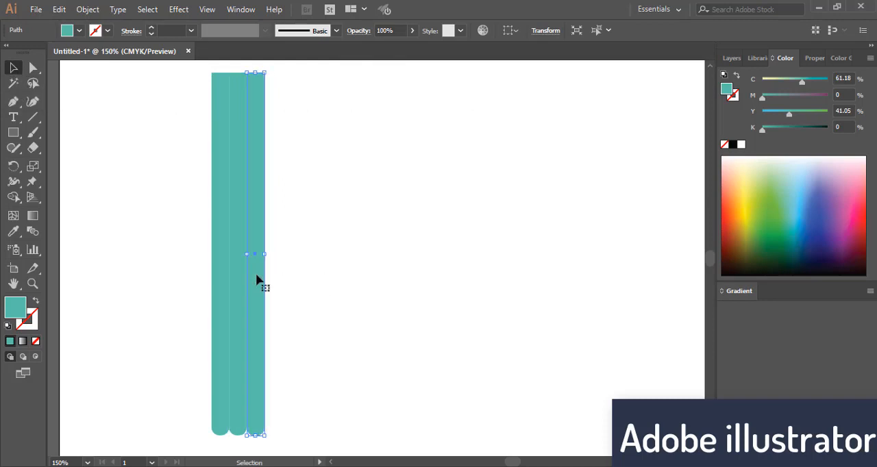
pyautogui.scroll(-2, 297, 292)
pyautogui.click(297, 290)
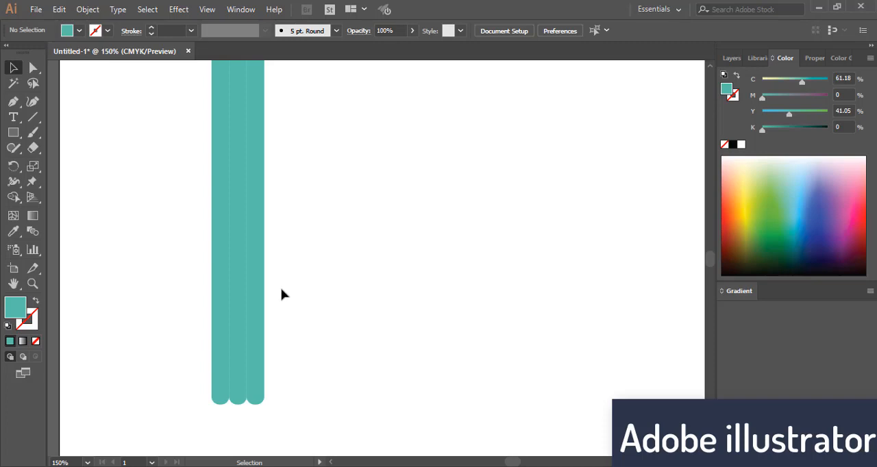
pyautogui.scroll(-1, 280, 294)
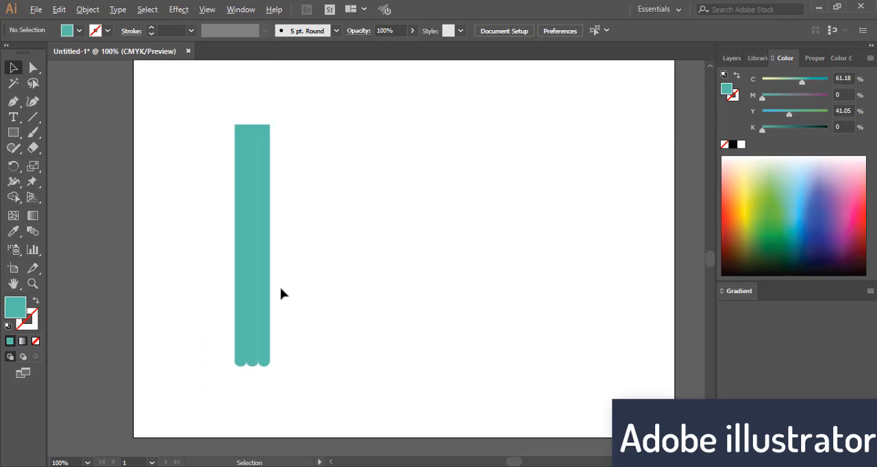
# Apply the white-to-black linear gradient to the middle bar and try sampling a replacement colour with the Eyedropper
pyautogui.scroll(1, 277, 291)
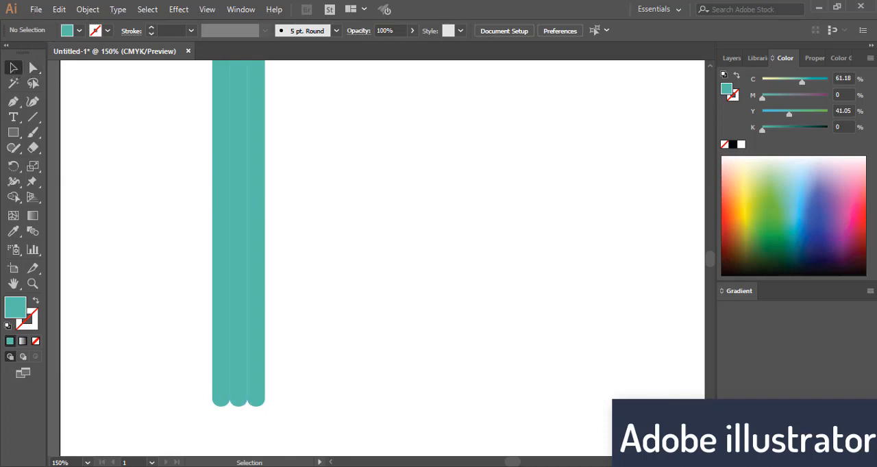
pyautogui.click(238, 199)
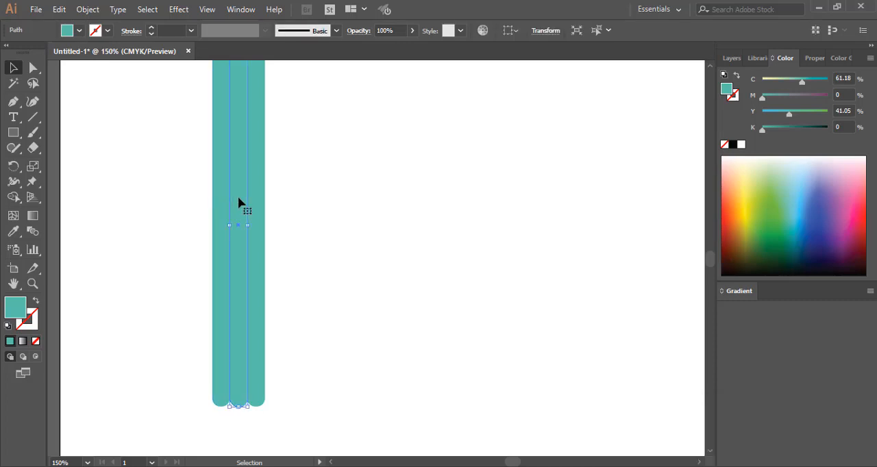
pyautogui.click(23, 345)
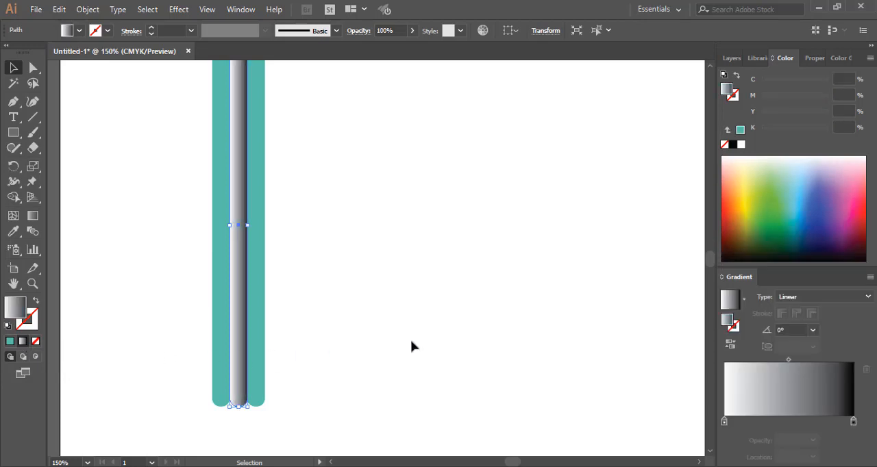
pyautogui.click(13, 231)
pyautogui.keyDown('ctrl'); pyautogui.click(259, 179); pyautogui.keyUp('ctrl')
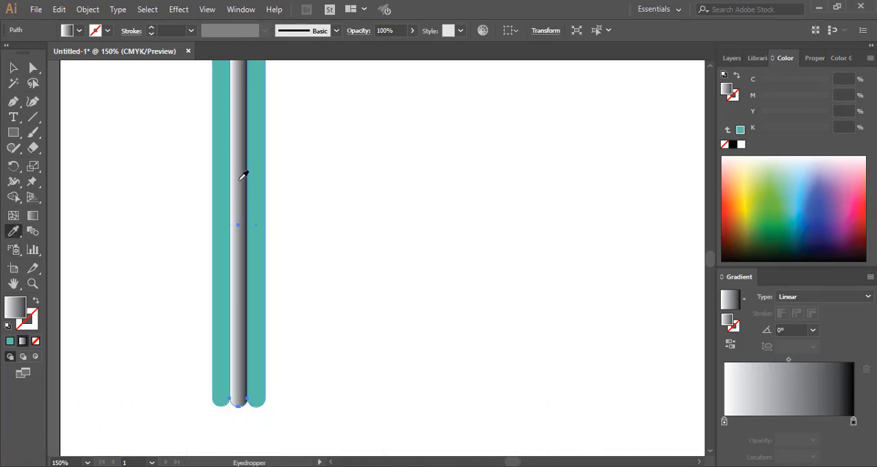
pyautogui.click(241, 183)
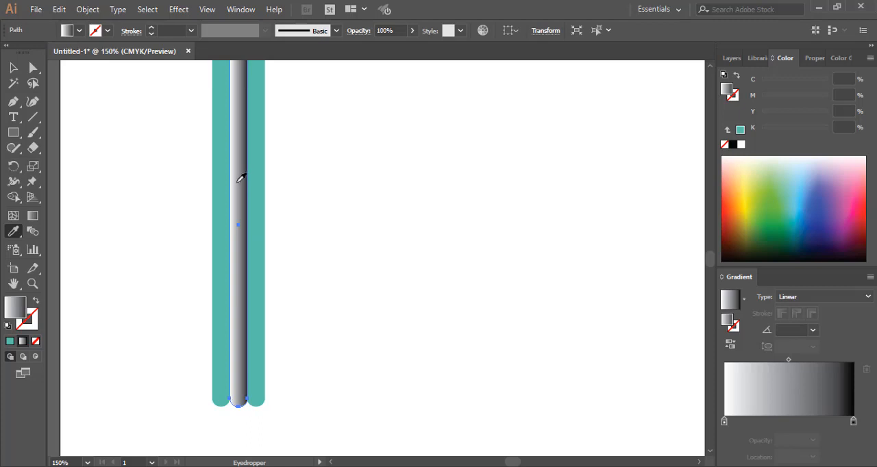
# Recolour the middle bar with the solid cyan fill 0FD3CD
pyautogui.doubleClick(20, 308)
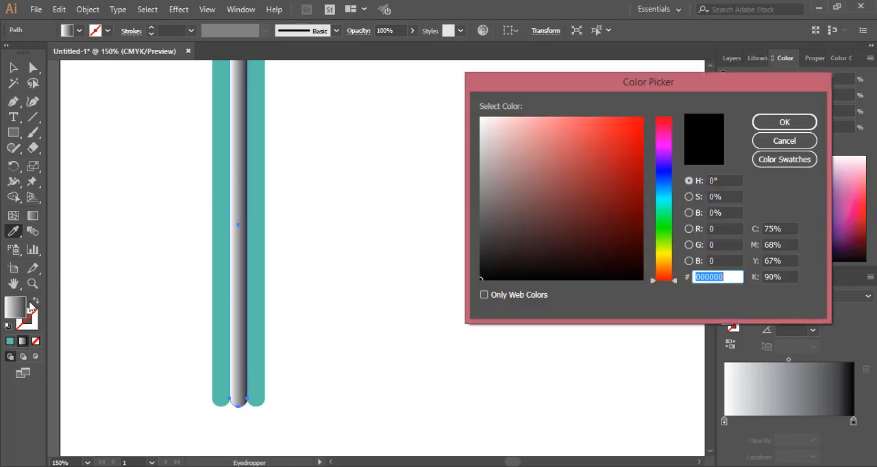
pyautogui.click(255, 194)
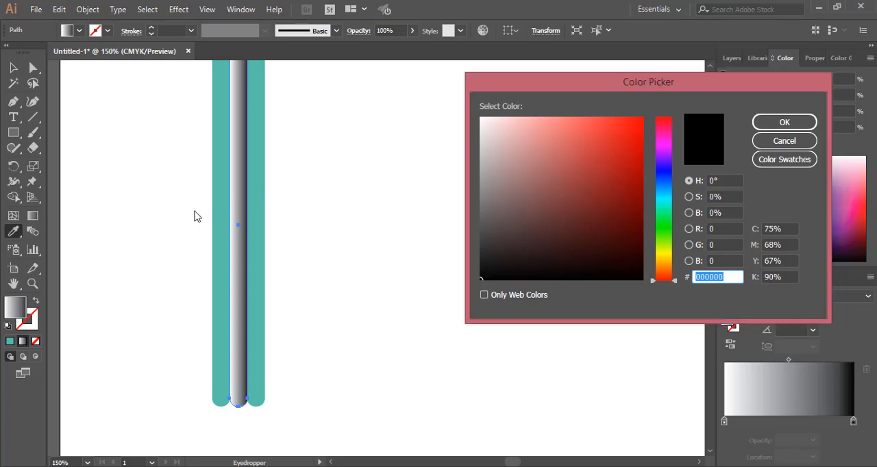
pyautogui.click(659, 199)
pyautogui.click(633, 145)
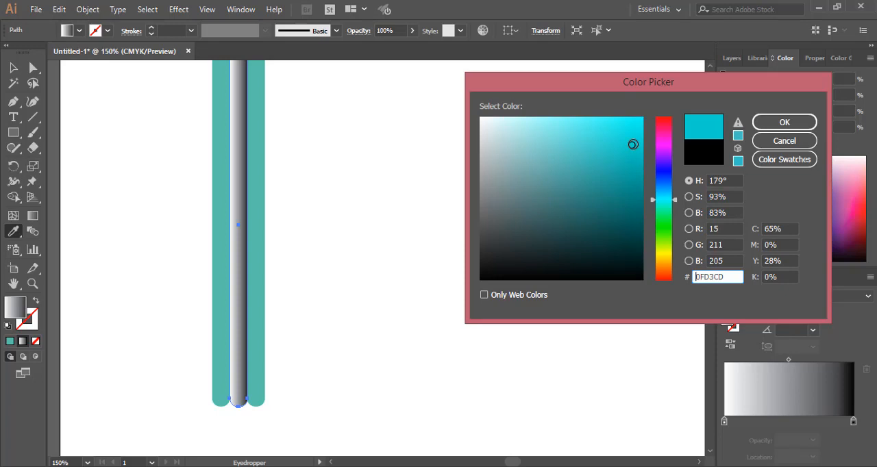
pyautogui.click(780, 123)
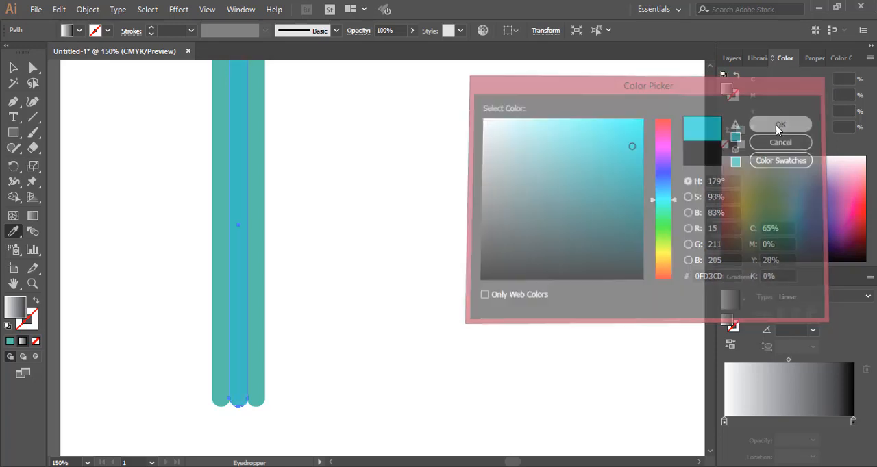
# Restore the middle bar's teal fill by sampling the adjacent bar with the Eyedropper
pyautogui.keyDown('ctrl'); pyautogui.keyDown('shift'); pyautogui.click(263, 248); pyautogui.keyUp('shift'); pyautogui.keyUp('ctrl')
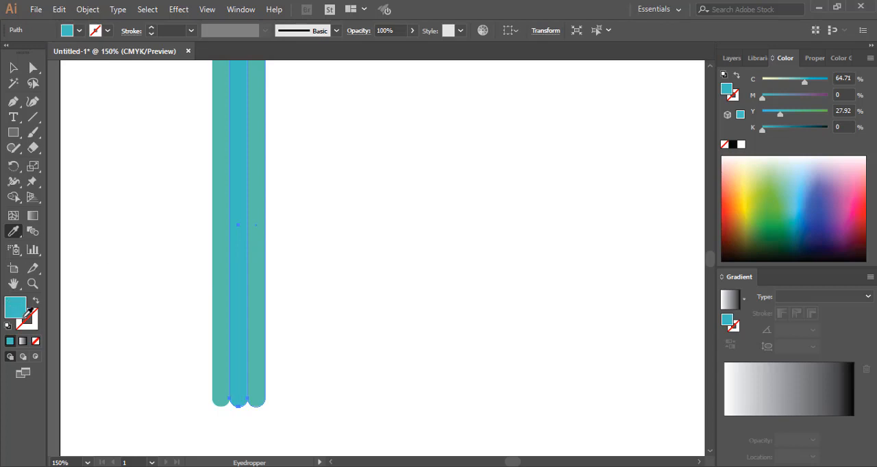
pyautogui.click(254, 216)
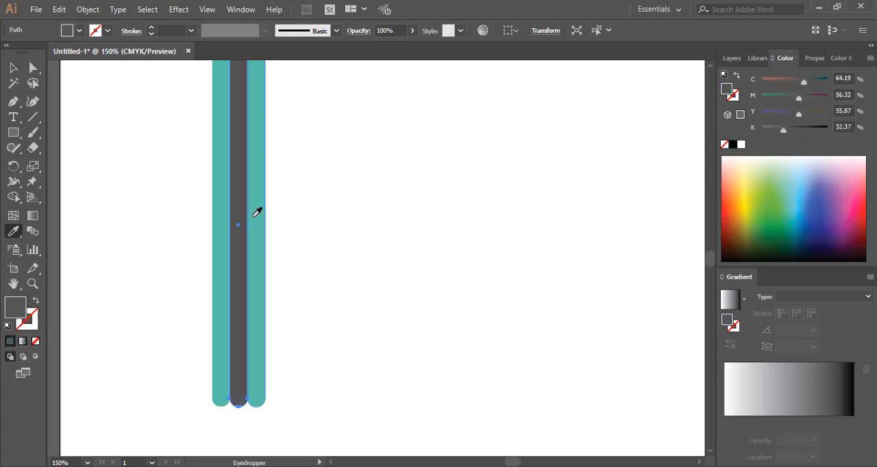
pyautogui.click(256, 218)
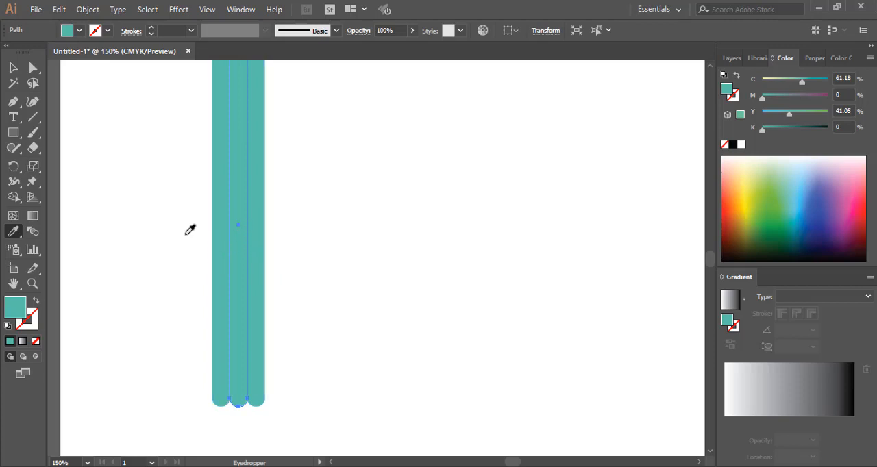
pyautogui.click(13, 67)
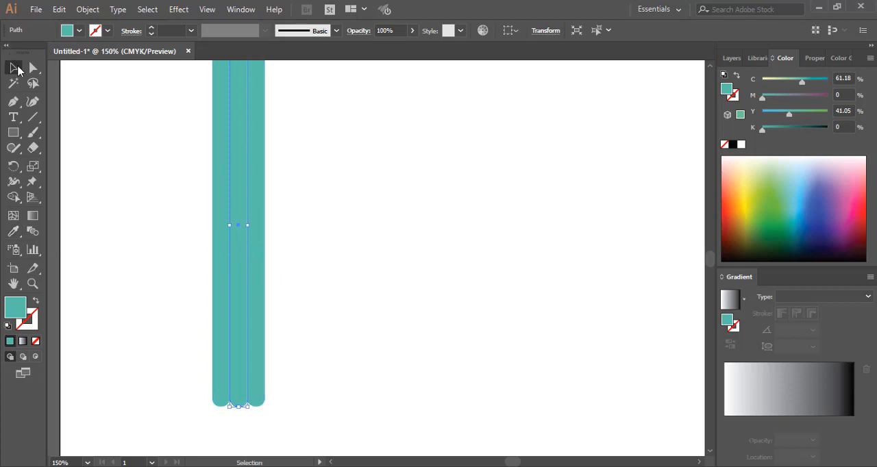
# Fill the rightmost bar with a linear gradient, replacing the white and black stops with teal stops at 5.12% and 96.34%
pyautogui.click(258, 204)
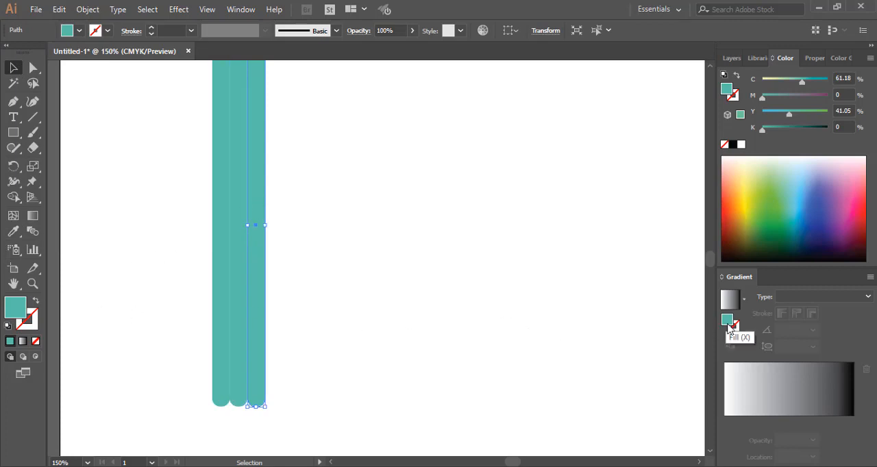
pyautogui.click(746, 403)
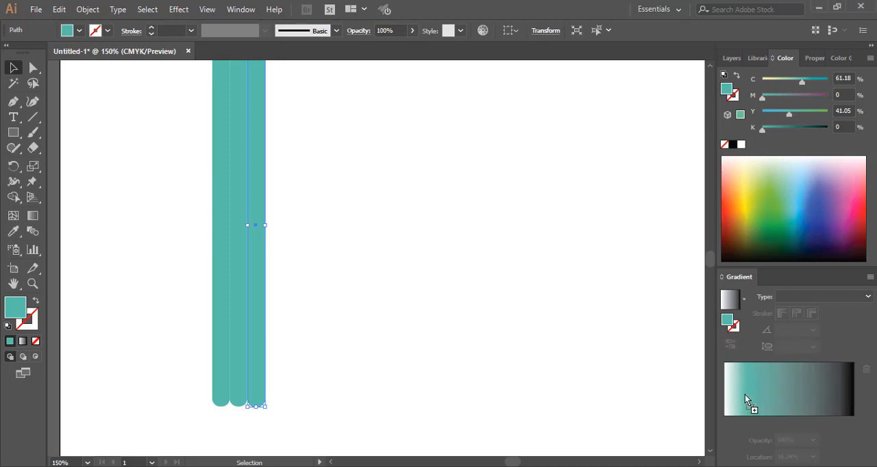
pyautogui.click(724, 421)
pyautogui.moveTo(728, 440); pyautogui.dragTo(733, 446)
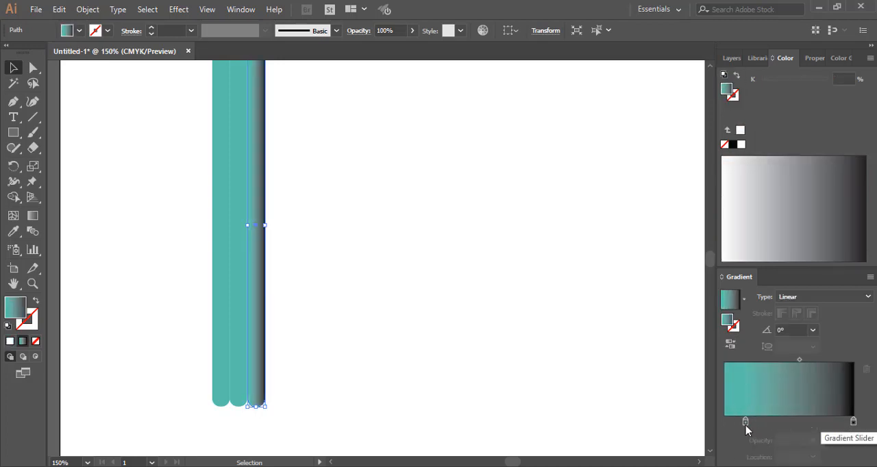
pyautogui.moveTo(746, 421); pyautogui.dragTo(848, 422)
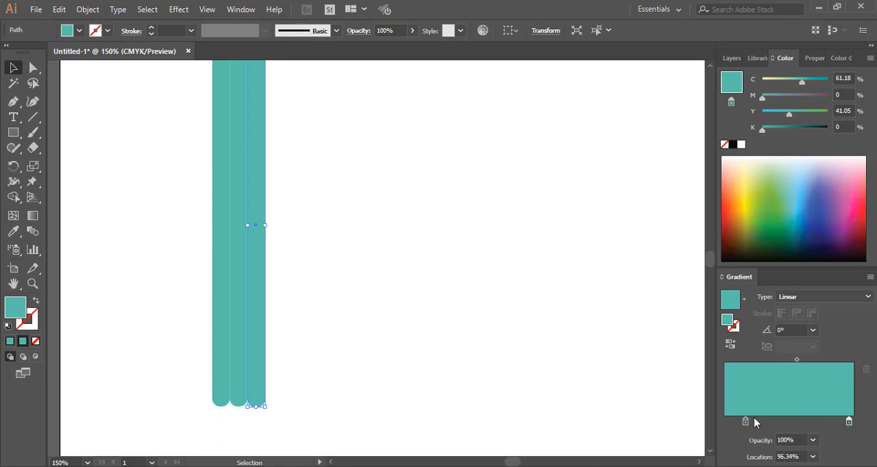
pyautogui.moveTo(745, 422); pyautogui.dragTo(731, 424)
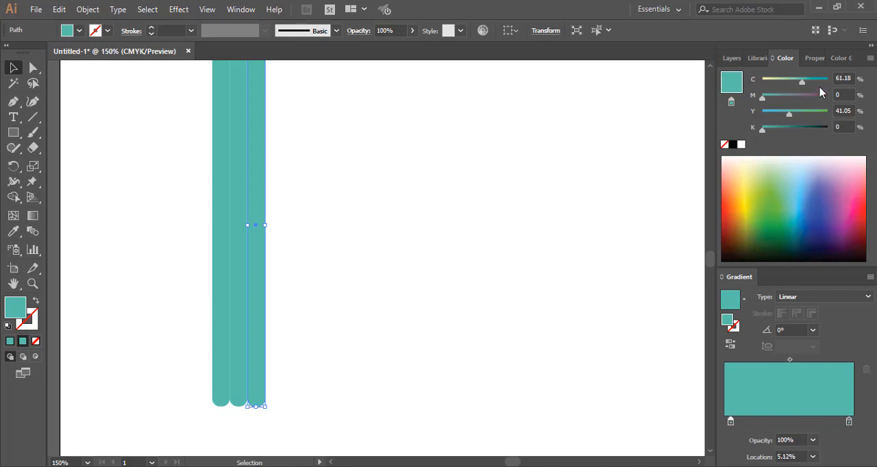
# Switch the colour sliders to HSB, set the gradient's first stop to 56% saturation and 69% brightness, and deselect the bar
pyautogui.click(871, 59)
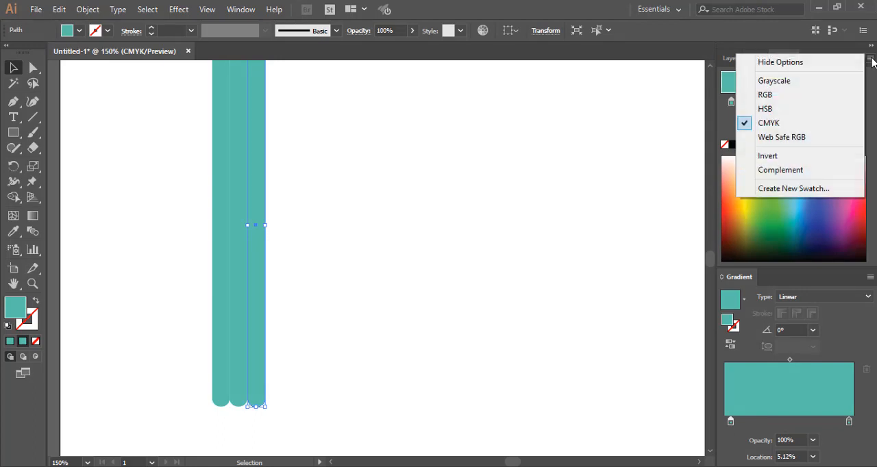
pyautogui.click(783, 110)
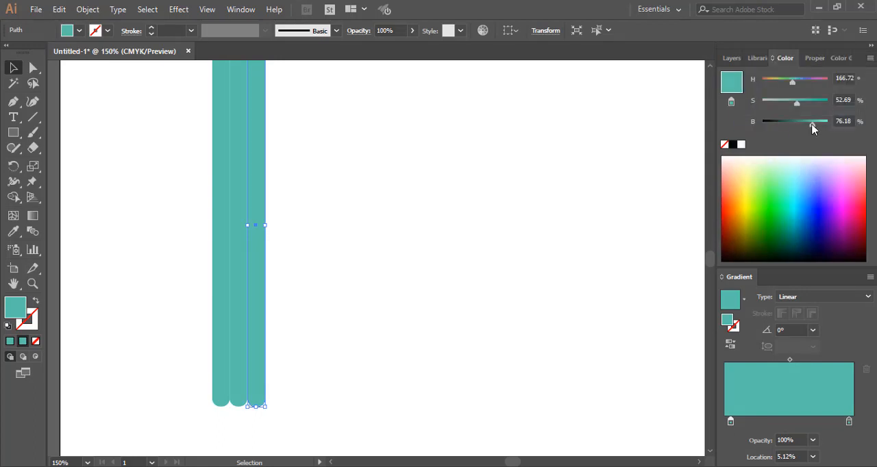
pyautogui.moveTo(812, 126); pyautogui.dragTo(798, 108)
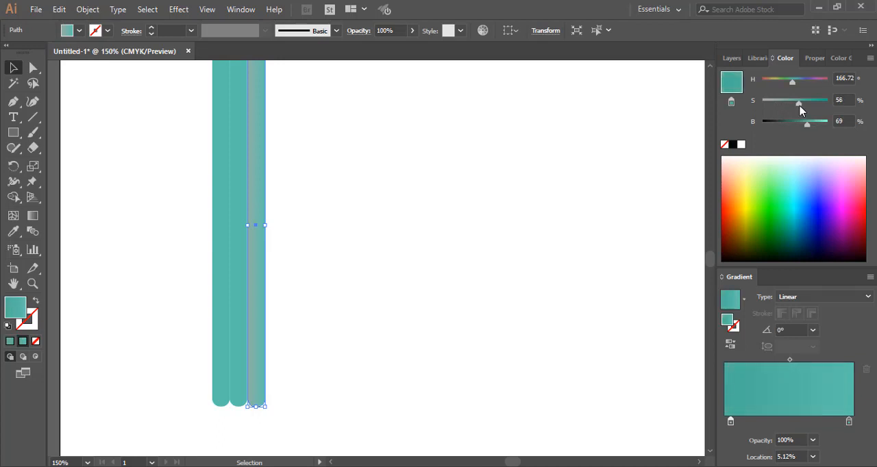
pyautogui.click(337, 235)
# Try adding a middle gradient stop at 50.98% with no bar selected and shifting the midpoint before it to 69.15%
pyautogui.scroll(2, 343, 241)
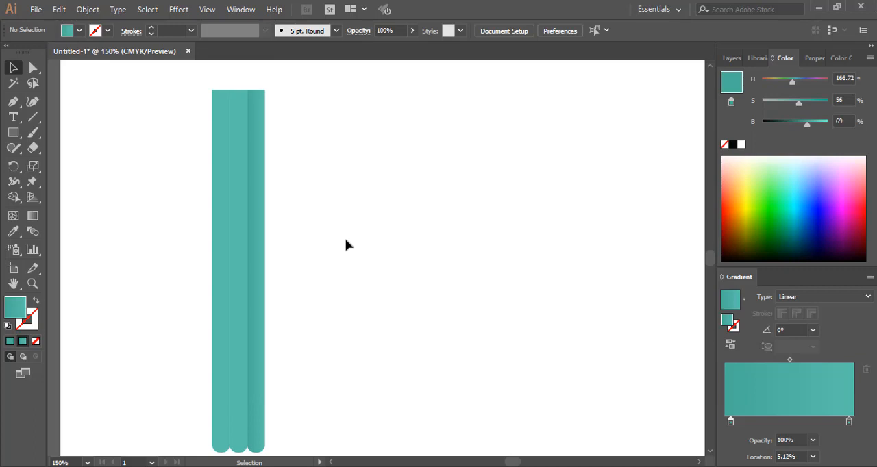
pyautogui.scroll(-1, 346, 244)
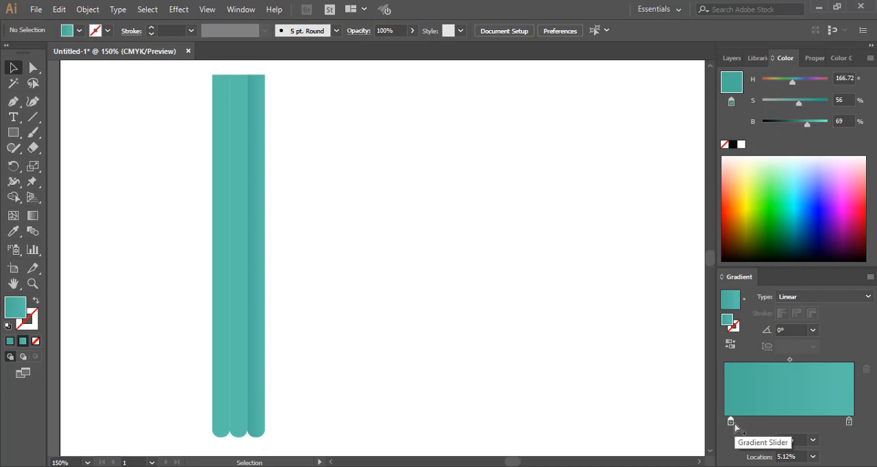
pyautogui.moveTo(733, 419); pyautogui.dragTo(791, 418)
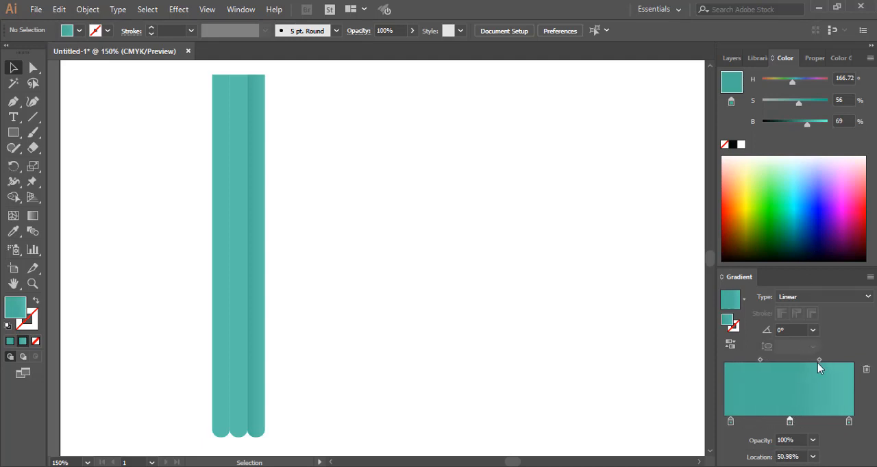
pyautogui.moveTo(818, 360); pyautogui.dragTo(772, 361)
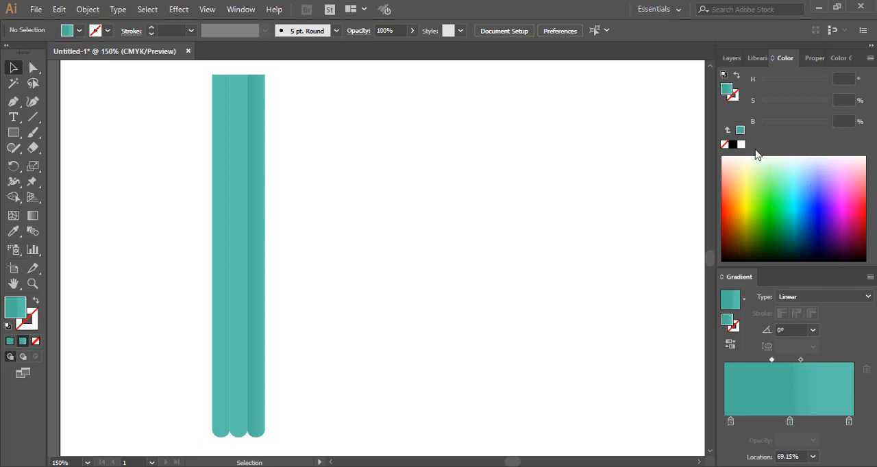
# Try changing the fill to 40% saturation and 63% brightness with no bar selected, and return the fill to the gradient
pyautogui.click(773, 121)
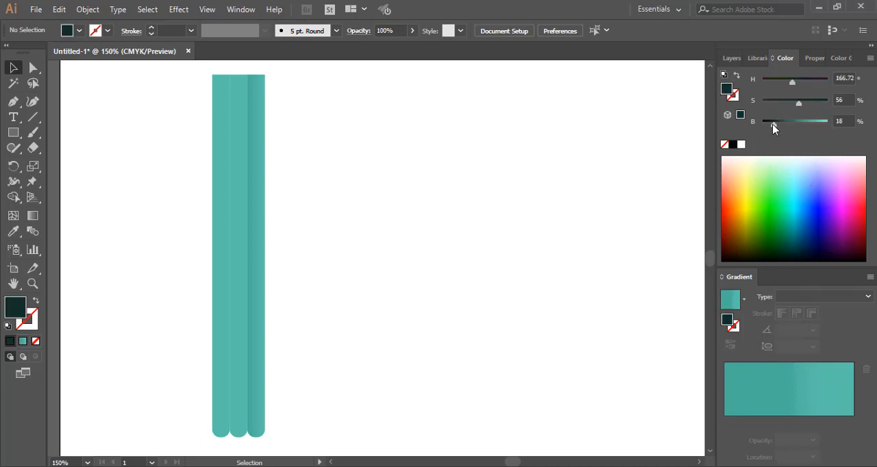
pyautogui.moveTo(772, 126); pyautogui.dragTo(794, 130)
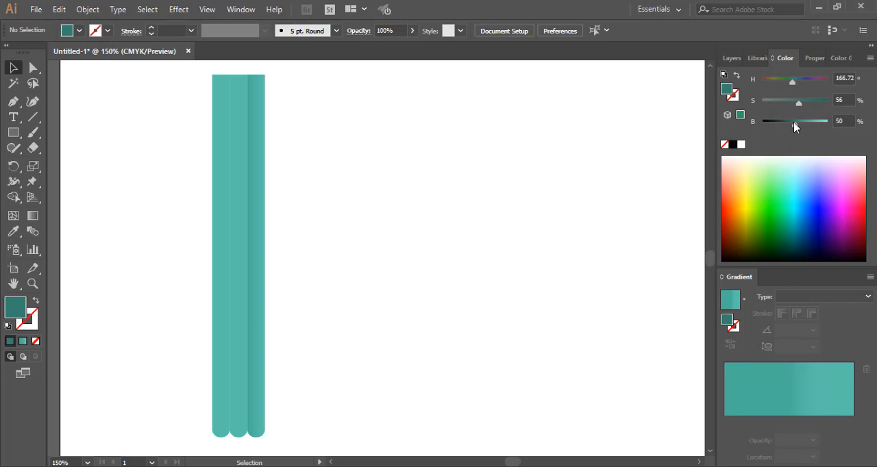
pyautogui.moveTo(795, 127); pyautogui.dragTo(787, 108)
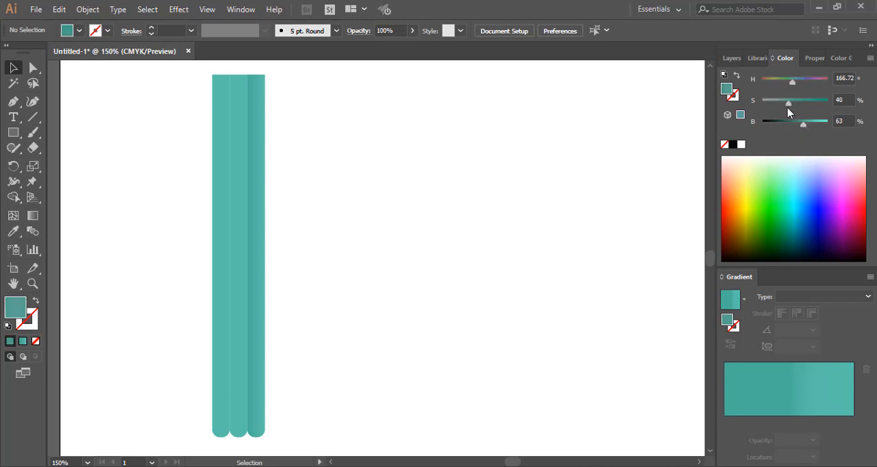
pyautogui.click(799, 385)
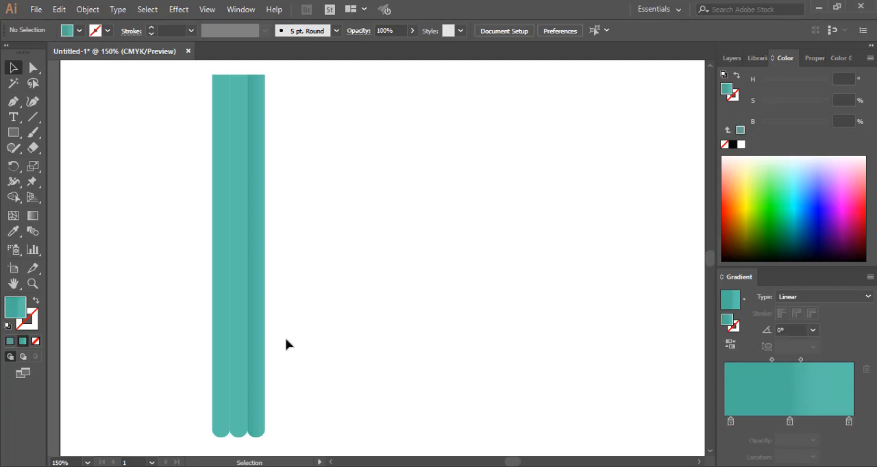
# Add a middle stop at 50.49% to the rightmost bar's gradient and set it to 52% saturation and 77% brightness
pyautogui.click(261, 314)
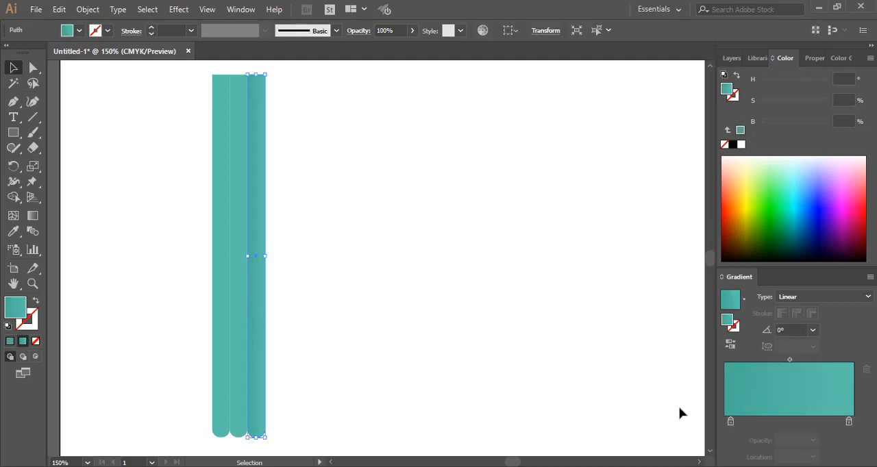
pyautogui.click(731, 423)
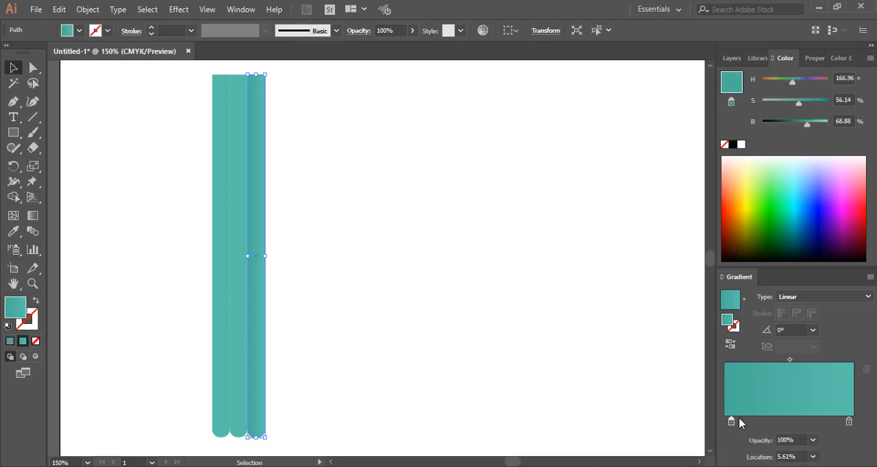
pyautogui.moveTo(776, 419); pyautogui.dragTo(789, 419)
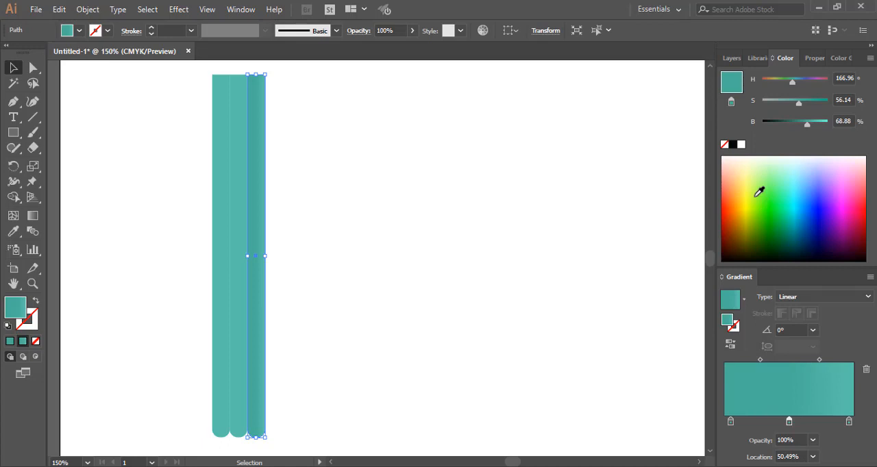
pyautogui.moveTo(804, 126); pyautogui.dragTo(802, 126)
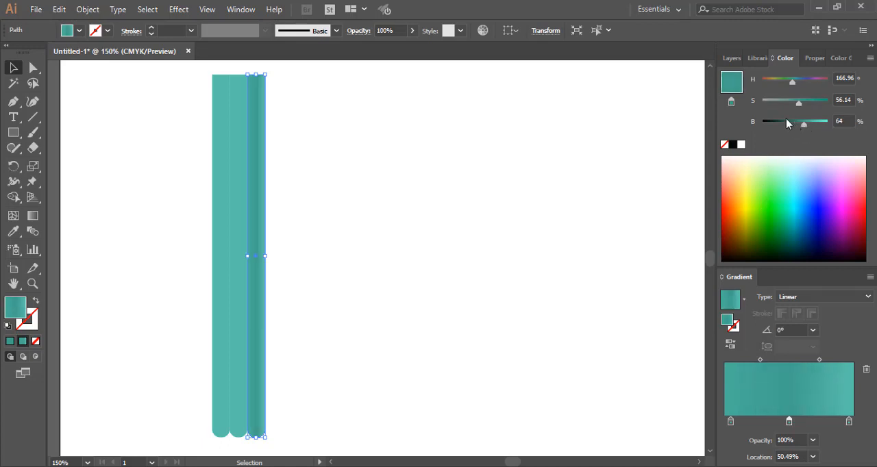
pyautogui.moveTo(800, 107); pyautogui.dragTo(813, 131)
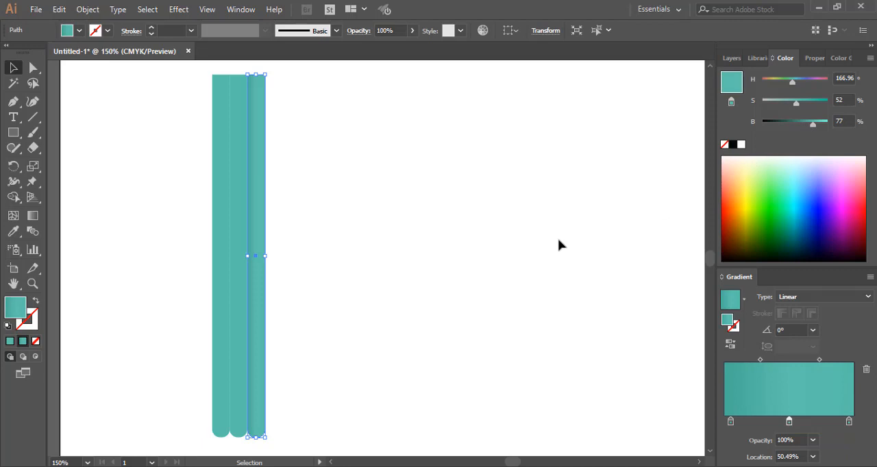
# Copy the rightmost bar's gradient onto the leftmost bar with the Eyedropper, and deselect the bar
pyautogui.click(238, 261)
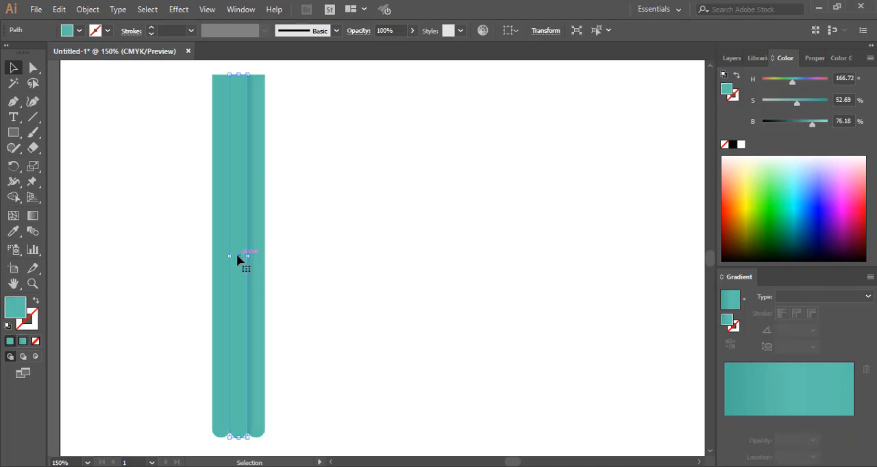
pyautogui.click(335, 249)
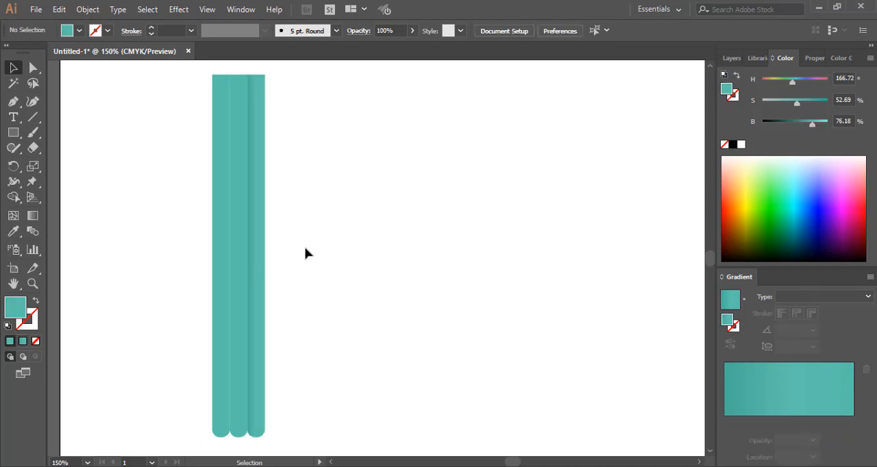
pyautogui.click(238, 245)
pyautogui.click(221, 248)
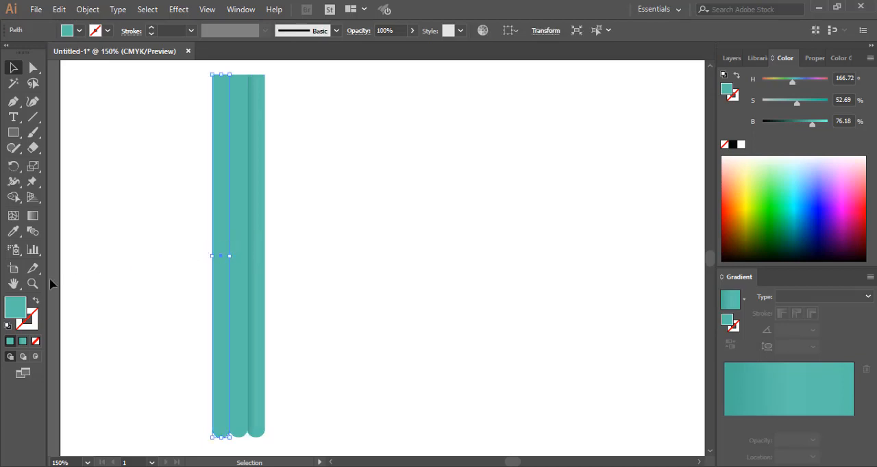
pyautogui.click(13, 232)
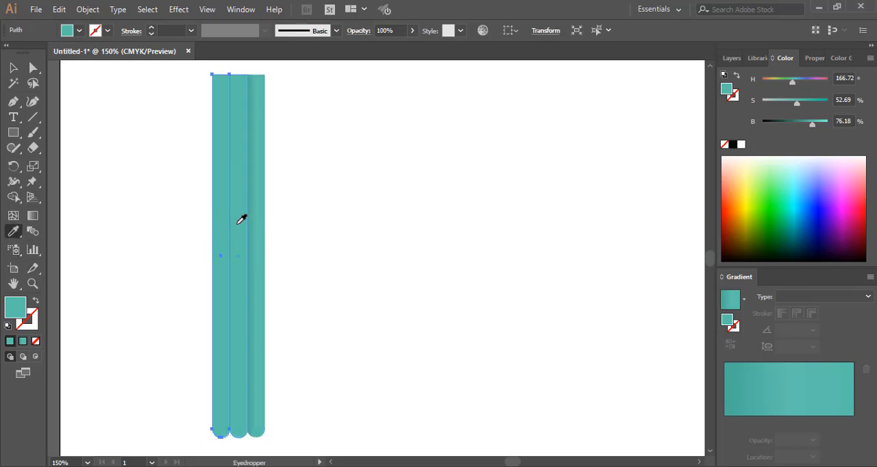
pyautogui.press('ctrl')
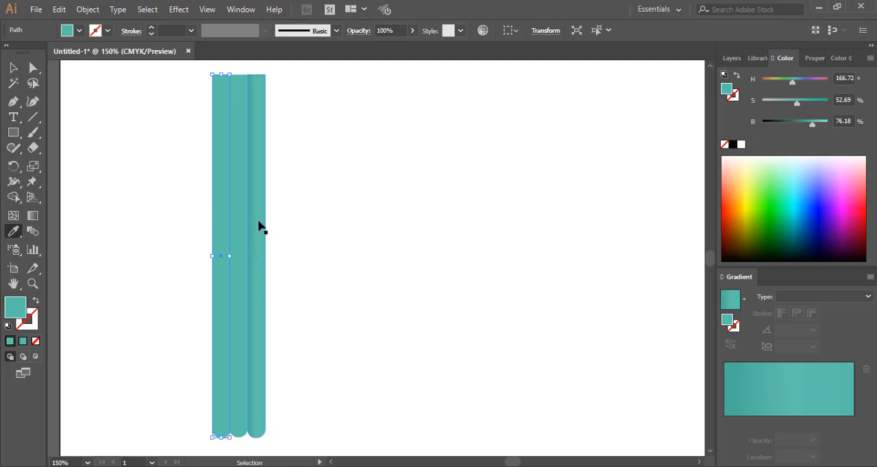
pyautogui.click(260, 215)
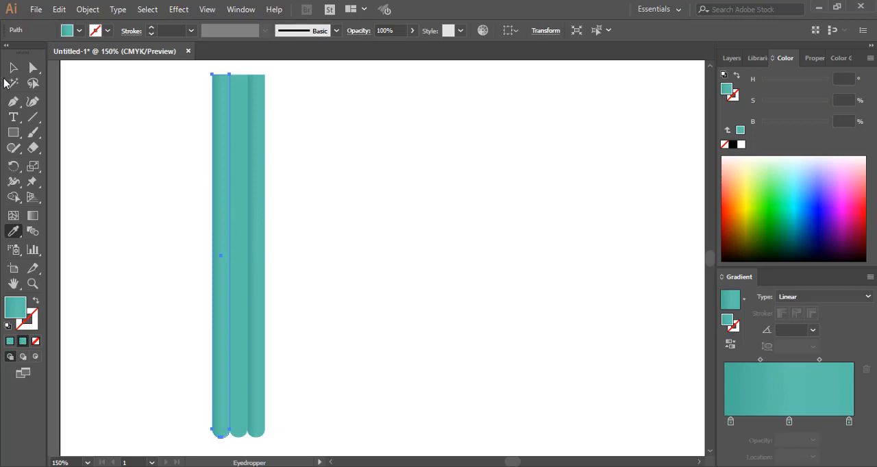
pyautogui.click(13, 67)
pyautogui.click(397, 198)
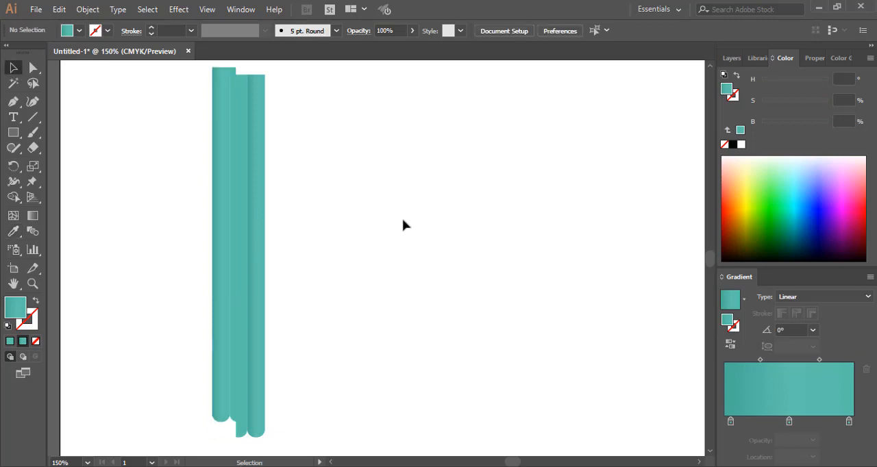
pyautogui.scroll(2, 406, 219)
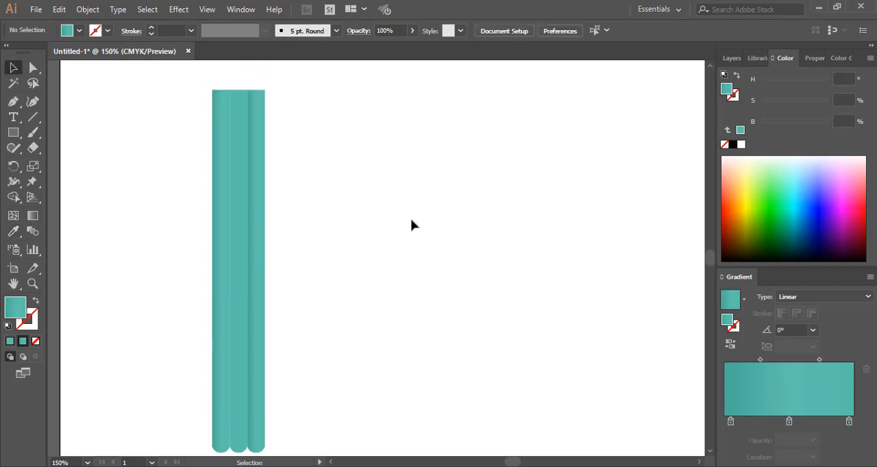
pyautogui.scroll(-1, 411, 225)
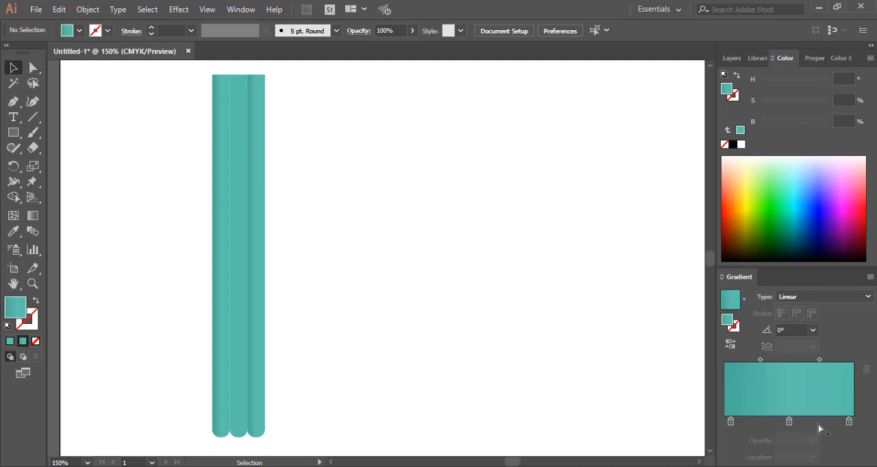
# Try moving the last gradient stop to 94.88% and changing its brightness with no bar selected
pyautogui.click(848, 421)
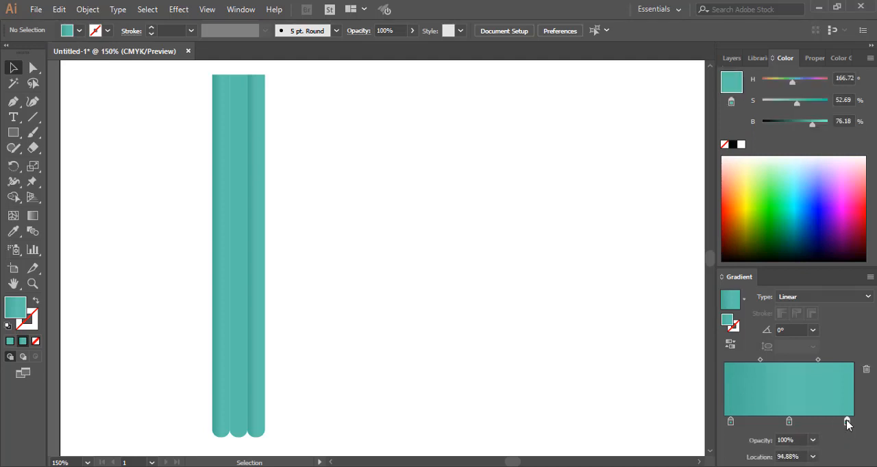
pyautogui.moveTo(848, 424); pyautogui.dragTo(847, 424)
pyautogui.moveTo(813, 130); pyautogui.dragTo(817, 130)
# Set the last stop of the rightmost bar's gradient to 26% saturation and 89% brightness, and deselect the bar
pyautogui.click(260, 284)
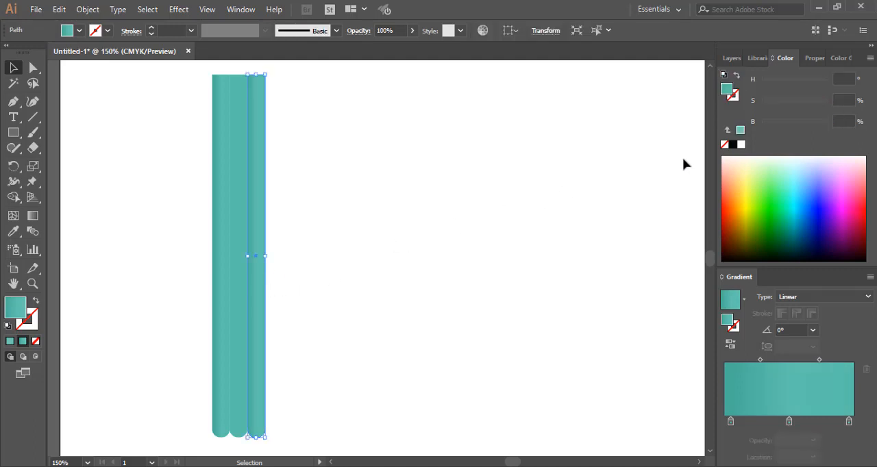
pyautogui.click(849, 422)
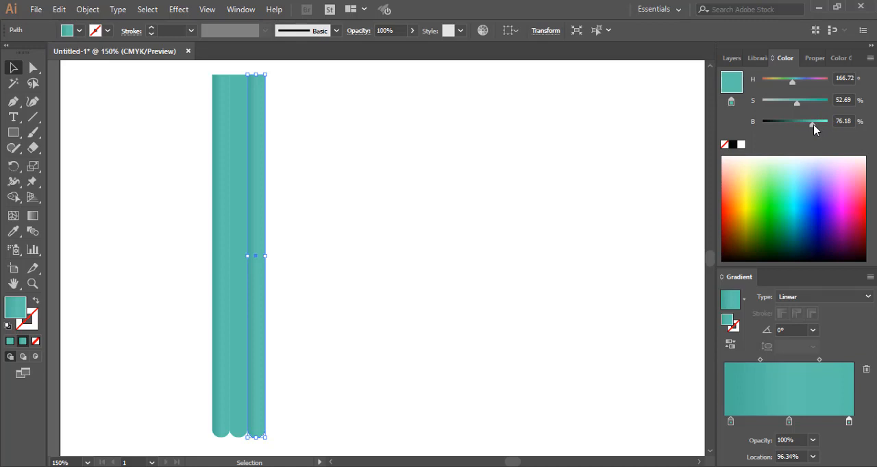
pyautogui.moveTo(813, 126)
pyautogui.mouseDown()
pyautogui.moveTo(792, 104)
pyautogui.moveTo(781, 111)
pyautogui.moveTo(820, 130)
pyautogui.mouseUp()
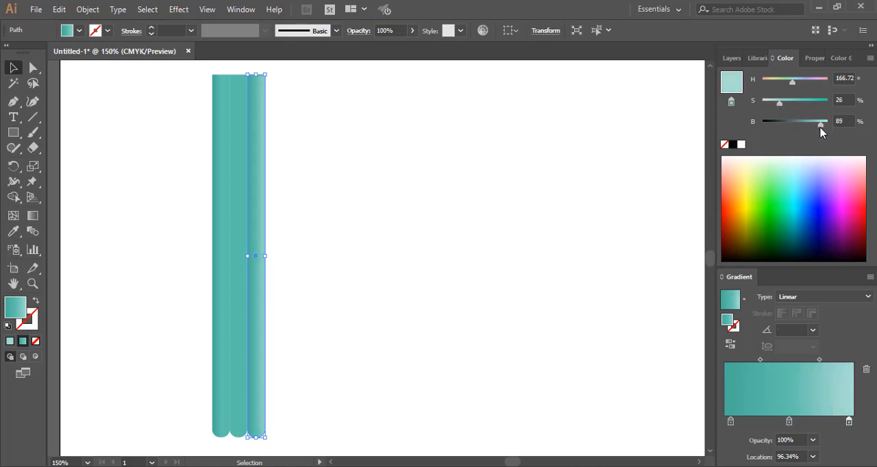
pyautogui.click(361, 279)
pyautogui.scroll(-2, 340, 337)
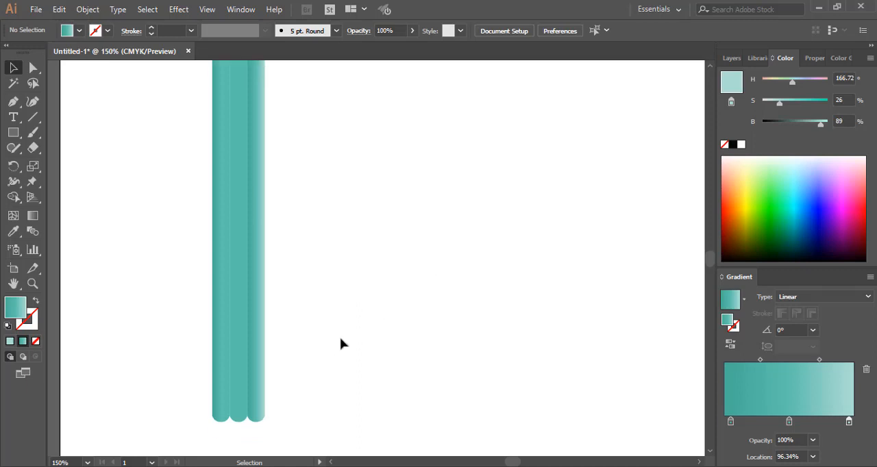
pyautogui.scroll(3, 344, 342)
pyautogui.scroll(-1, 344, 341)
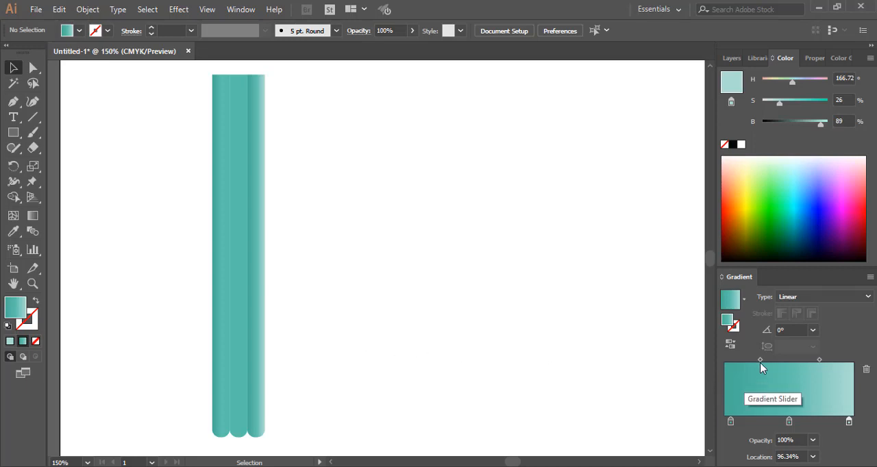
# Shift the rightmost bar's gradient midpoints to 83.33% and 73.64%, and move its middle stop to 88.05%
pyautogui.moveTo(760, 359); pyautogui.dragTo(769, 361)
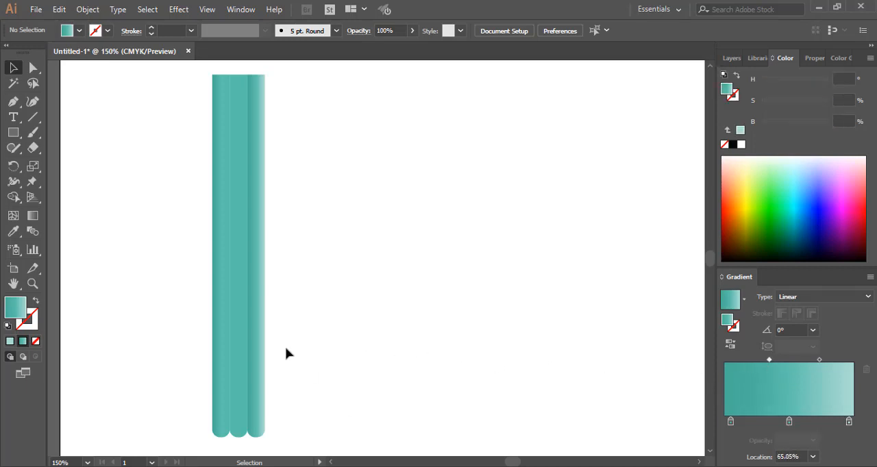
pyautogui.click(259, 342)
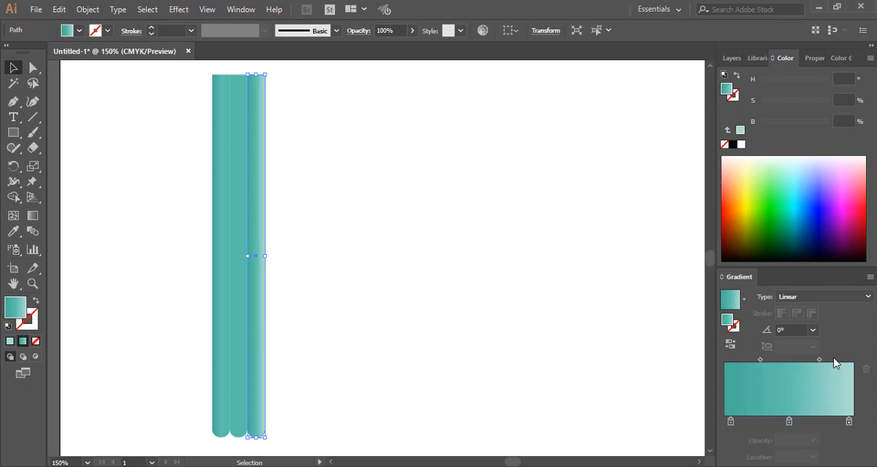
pyautogui.moveTo(819, 360); pyautogui.dragTo(773, 363)
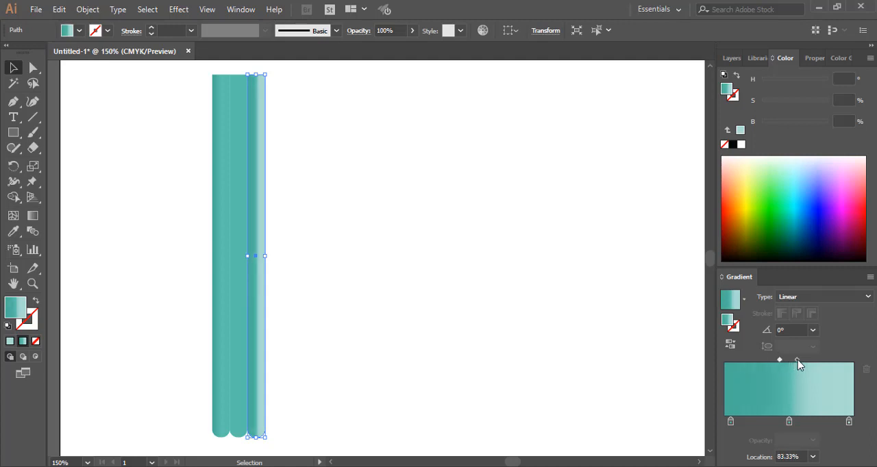
pyautogui.moveTo(803, 363); pyautogui.dragTo(833, 362)
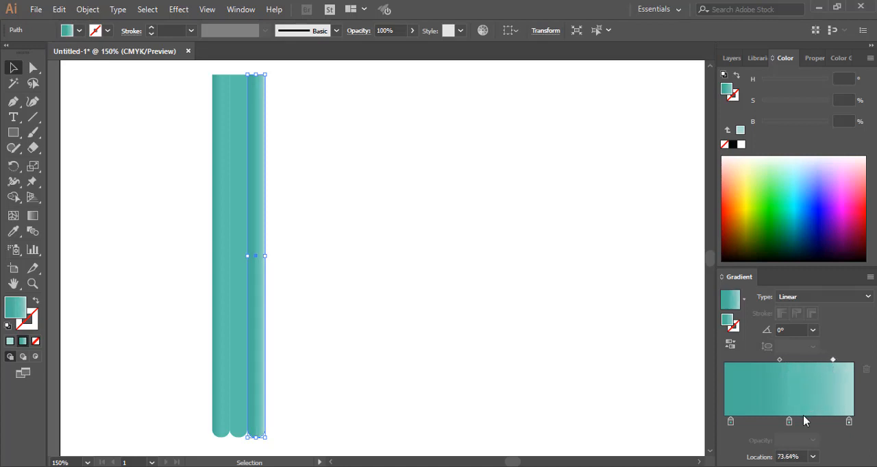
pyautogui.moveTo(790, 423); pyautogui.dragTo(837, 424)
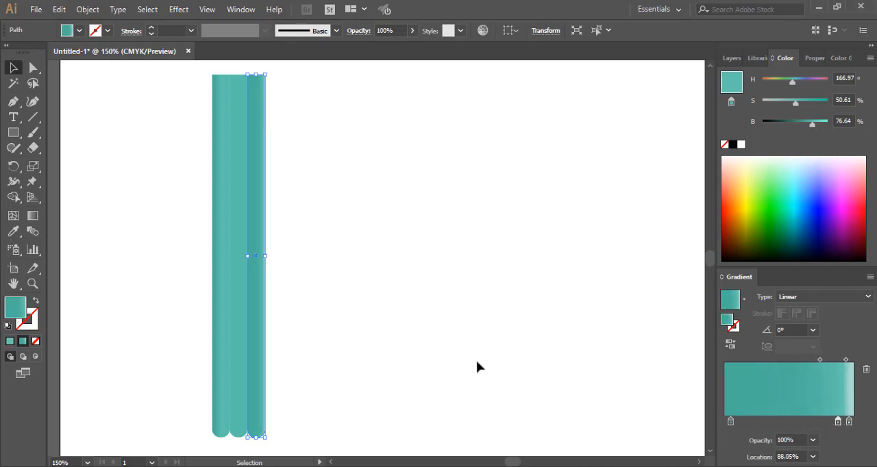
pyautogui.click(426, 330)
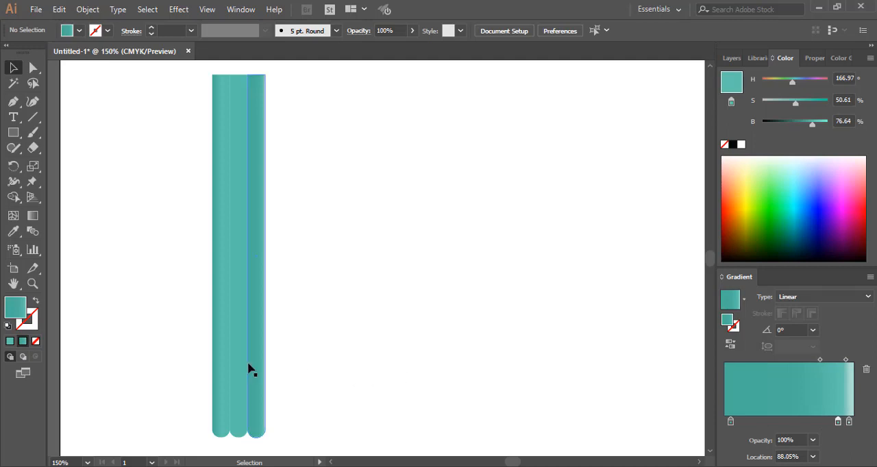
# Sample the rightmost bar's highlighted gradient with the Eyedropper to apply it to the leftmost bar
pyautogui.click(220, 296)
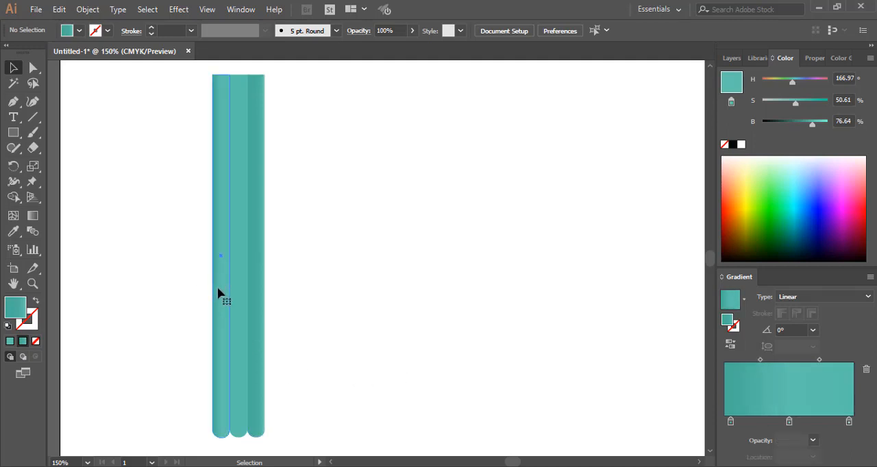
pyautogui.click(13, 232)
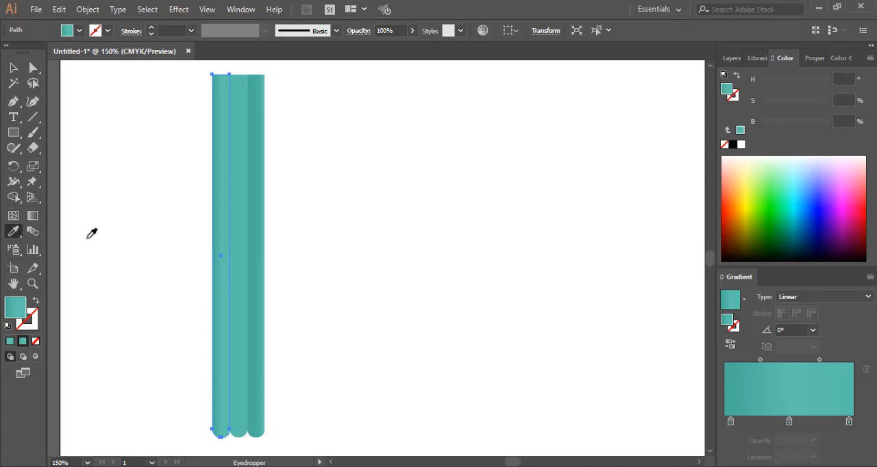
pyautogui.click(260, 245)
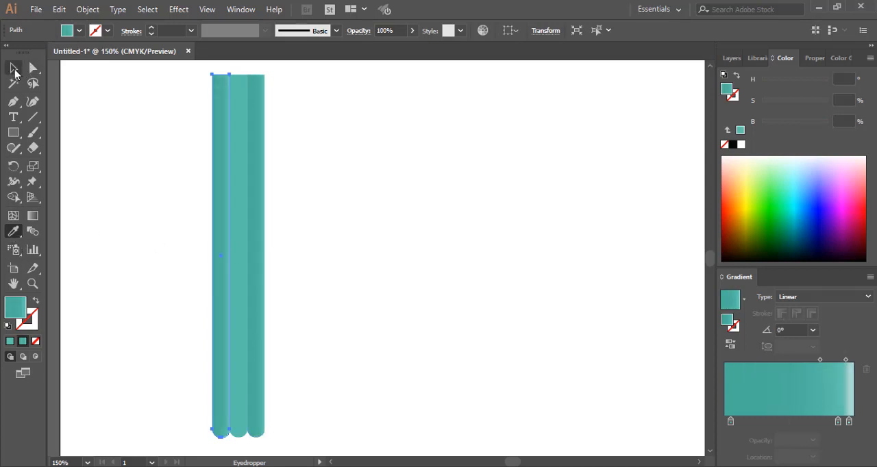
pyautogui.click(13, 67)
pyautogui.click(430, 180)
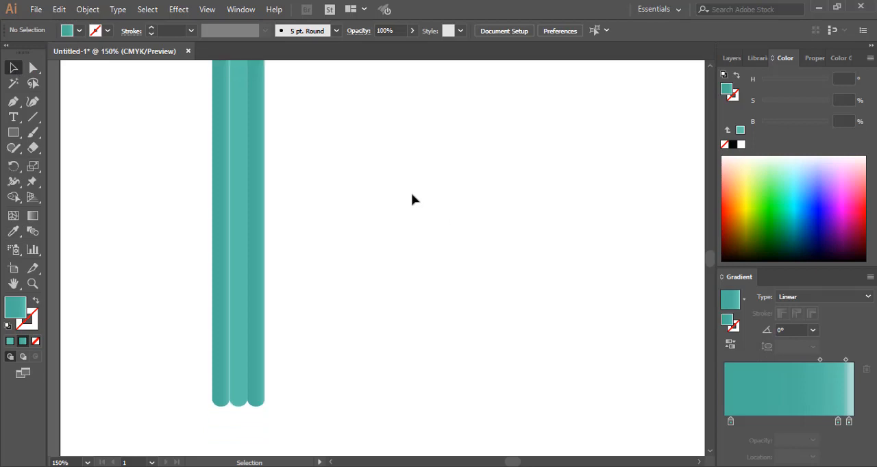
pyautogui.scroll(1, 420, 199)
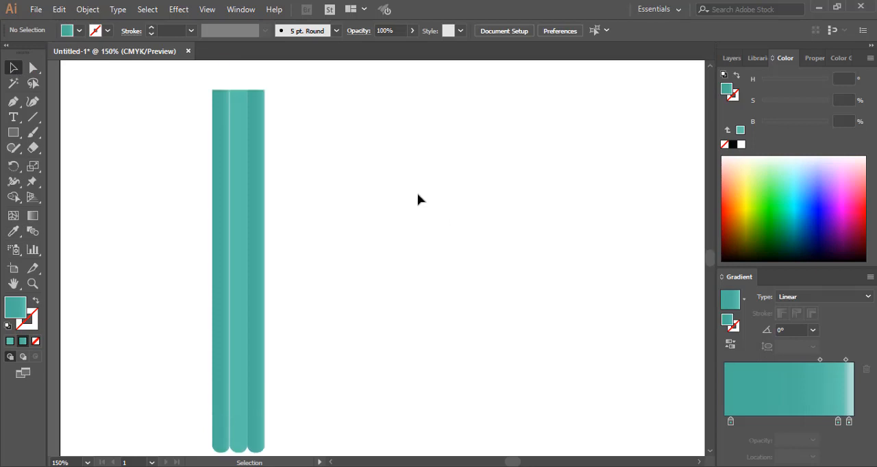
pyautogui.scroll(-1, 420, 199)
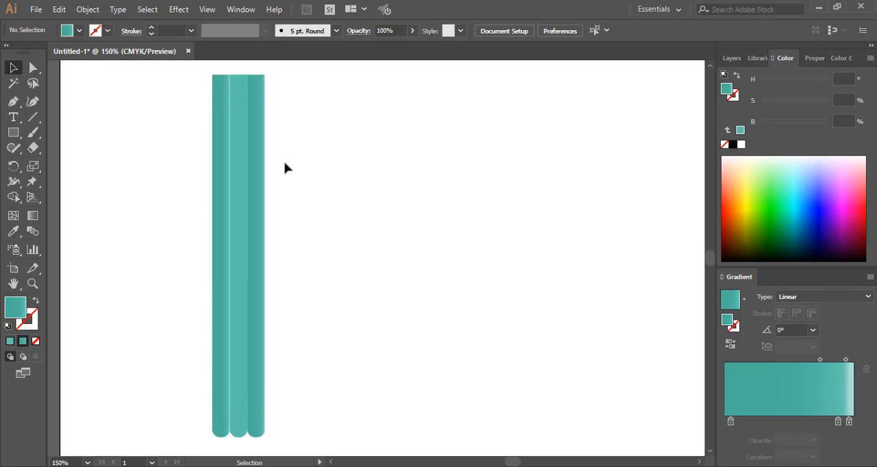
# Apply the gradient to all three bars and reduce it to two dark teal stops, the first at 16.83%
pyautogui.moveTo(175, 67); pyautogui.dragTo(329, 443)
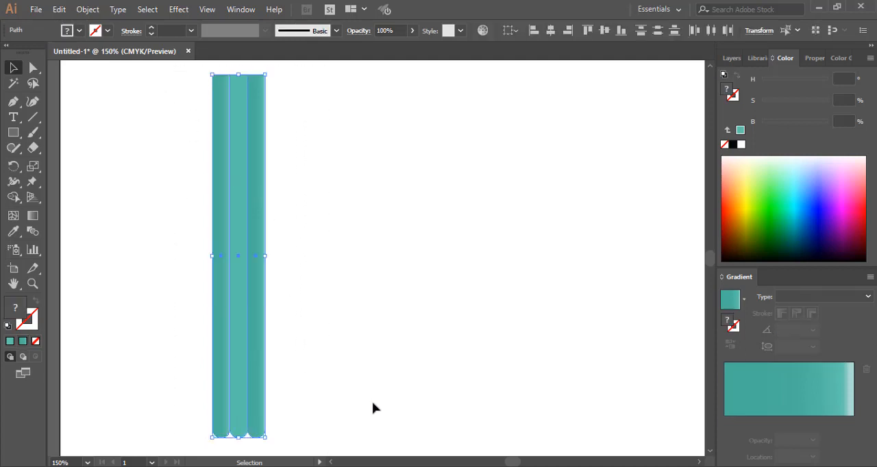
pyautogui.click(22, 341)
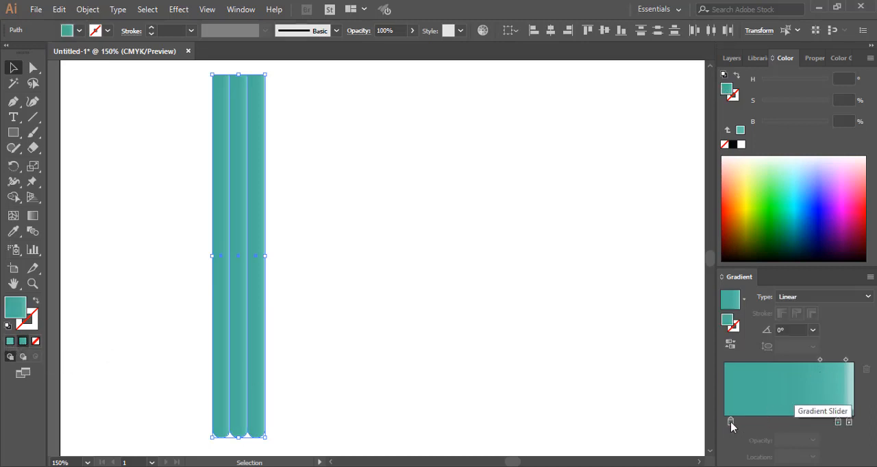
pyautogui.moveTo(731, 421); pyautogui.dragTo(773, 421)
pyautogui.click(769, 420)
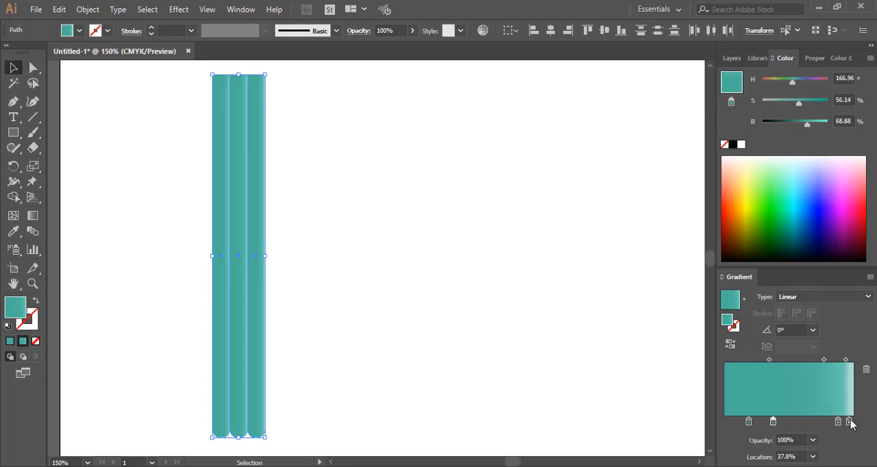
pyautogui.moveTo(850, 422)
pyautogui.mouseDown()
pyautogui.moveTo(795, 419)
pyautogui.moveTo(800, 444)
pyautogui.moveTo(785, 424)
pyautogui.moveTo(848, 426)
pyautogui.mouseUp()
pyautogui.moveTo(854, 448)
pyautogui.mouseDown()
pyautogui.moveTo(818, 421)
pyautogui.moveTo(828, 422)
pyautogui.mouseUp()
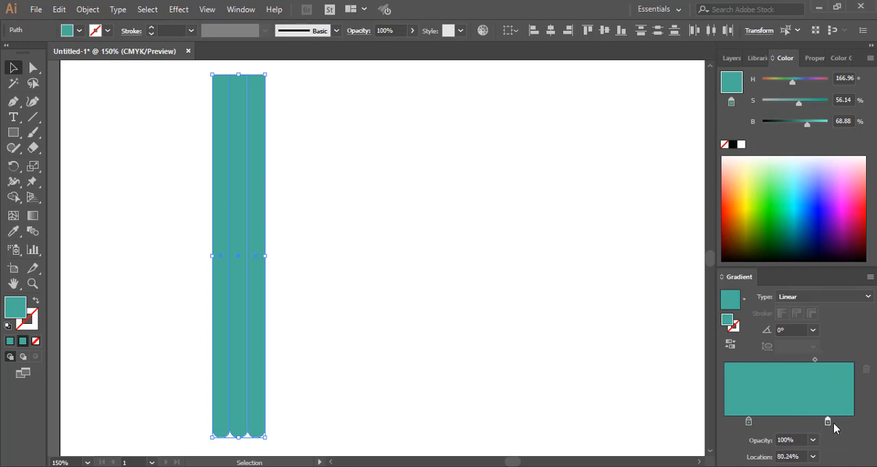
pyautogui.moveTo(748, 422); pyautogui.dragTo(746, 424)
pyautogui.click(371, 291)
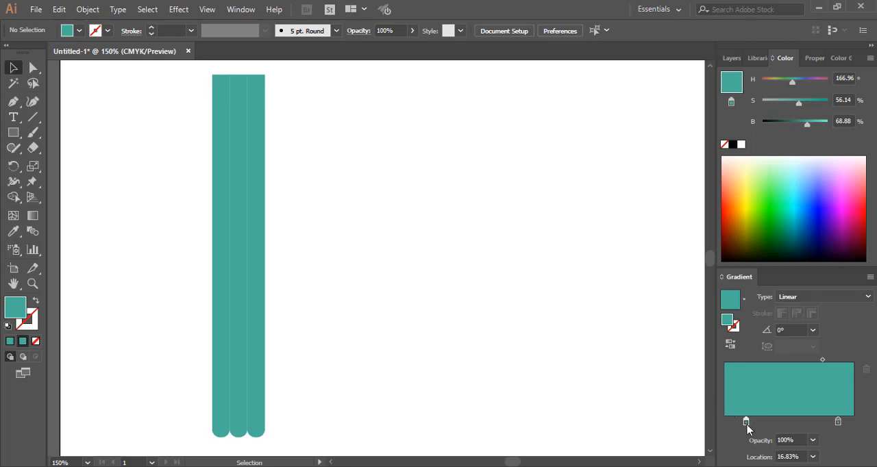
# Add a middle stop at 53.9% to the gradient of all three bars, with 43% saturation and 73% brightness, and deselect them
pyautogui.moveTo(747, 424); pyautogui.dragTo(795, 422)
pyautogui.moveTo(830, 359); pyautogui.dragTo(809, 361)
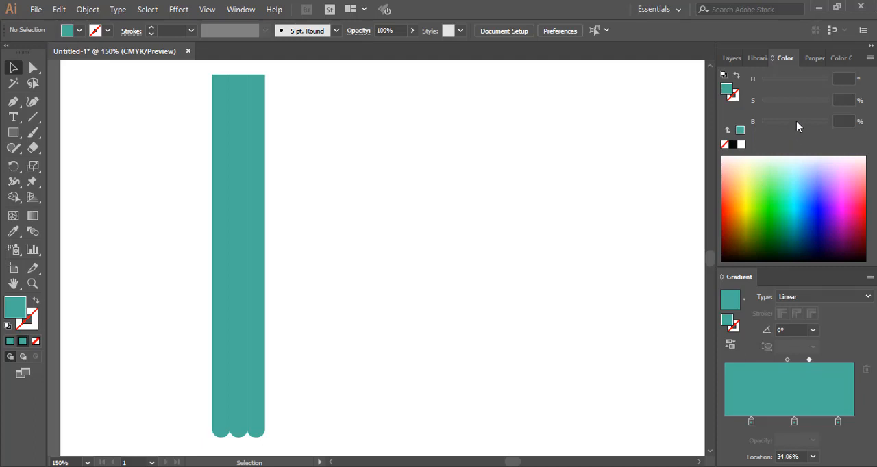
pyautogui.moveTo(181, 63); pyautogui.dragTo(317, 457)
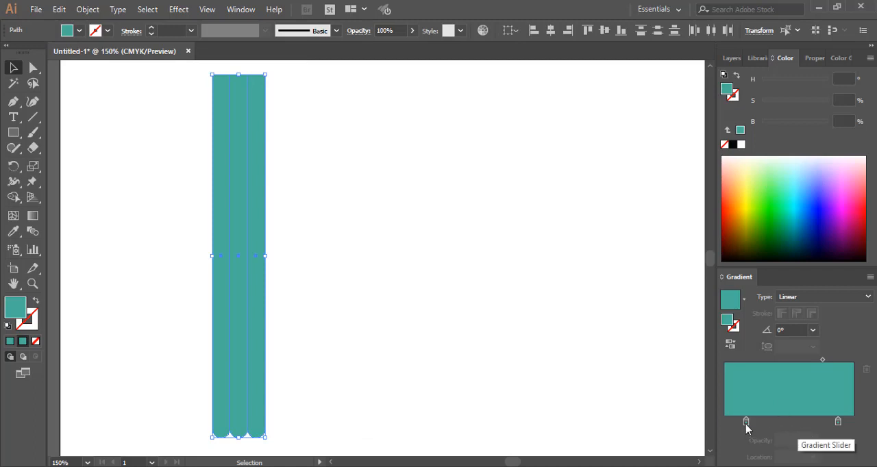
pyautogui.moveTo(753, 423); pyautogui.dragTo(795, 424)
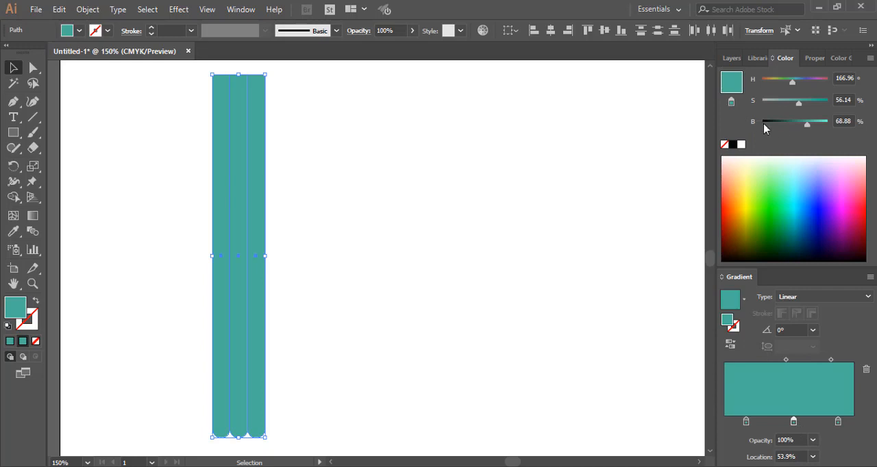
pyautogui.moveTo(798, 106); pyautogui.dragTo(812, 127)
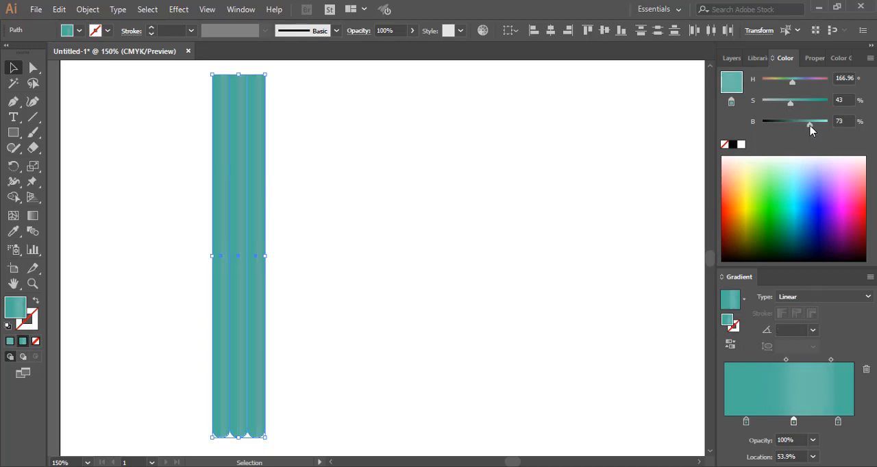
pyautogui.click(408, 240)
# Draw a rectangle as wide as the three bars, starting just above their rounded ends and extending below them
pyautogui.scroll(-3, 408, 239)
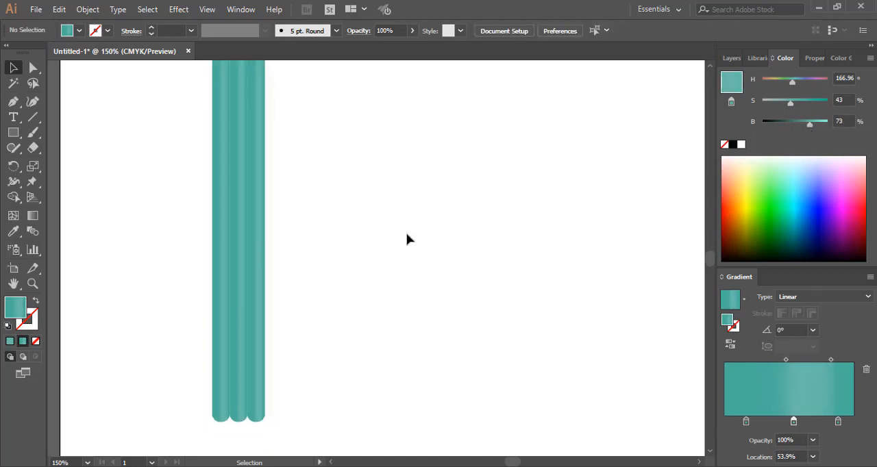
pyautogui.scroll(-1, 407, 238)
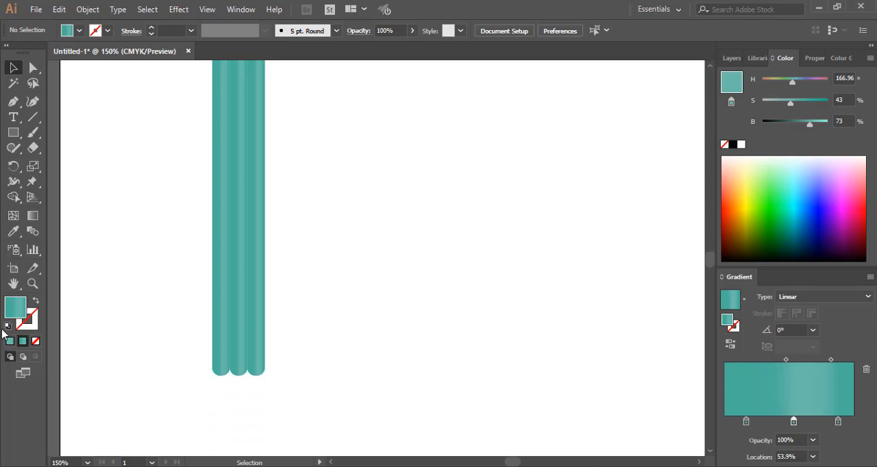
pyautogui.click(13, 134)
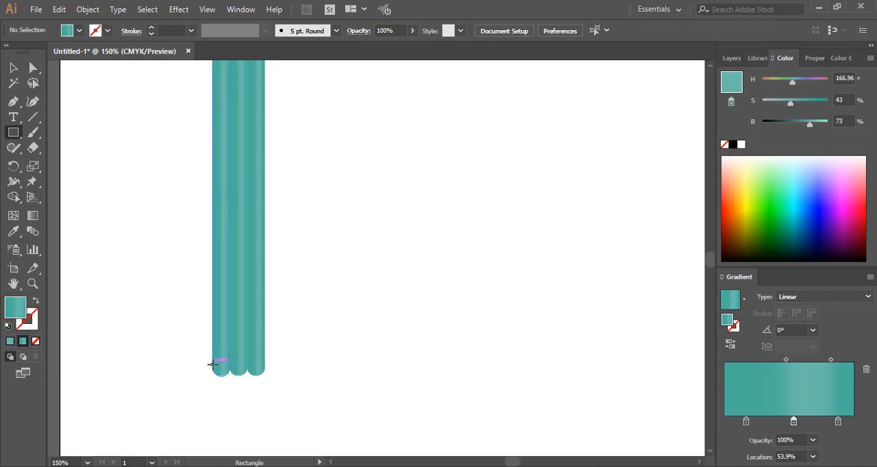
pyautogui.moveTo(212, 364); pyautogui.dragTo(264, 449)
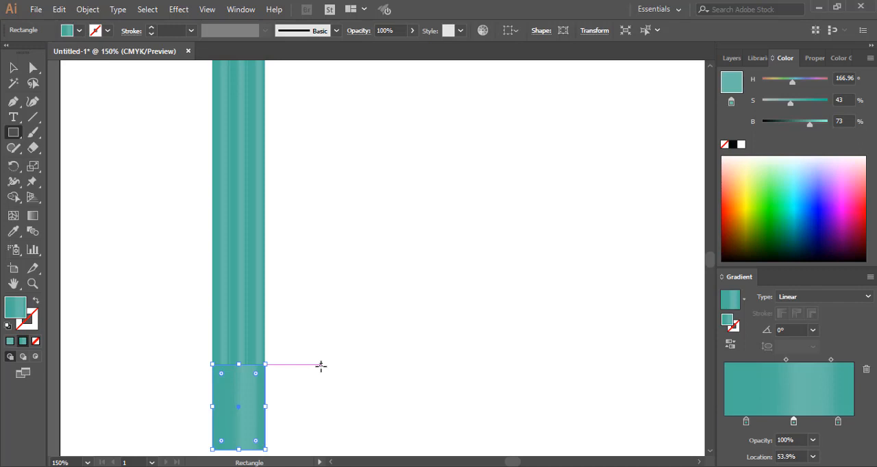
# Extend the artboard's bottom edge downward to make the artboard 723.94 pt high
pyautogui.scroll(-2, 320, 366)
pyautogui.scroll(-1, 319, 365)
pyautogui.hotkey('shift', 'o')
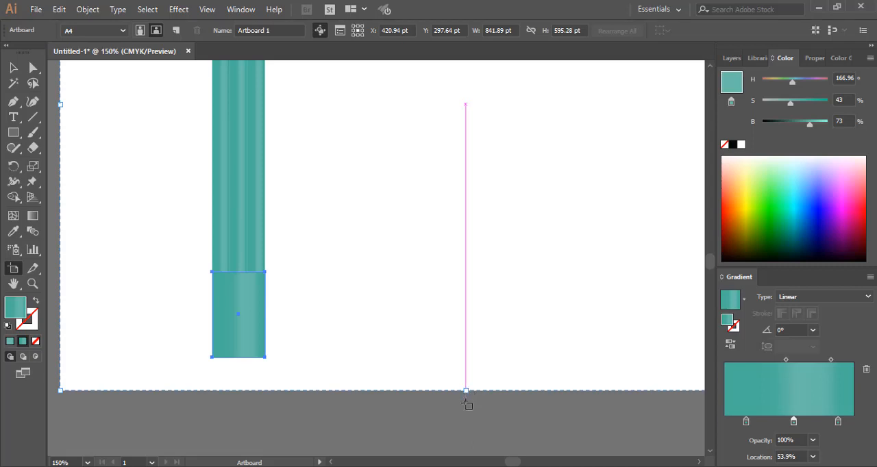
pyautogui.moveTo(466, 405)
pyautogui.mouseDown()
pyautogui.moveTo(470, 464)
pyautogui.moveTo(453, 411)
pyautogui.mouseUp()
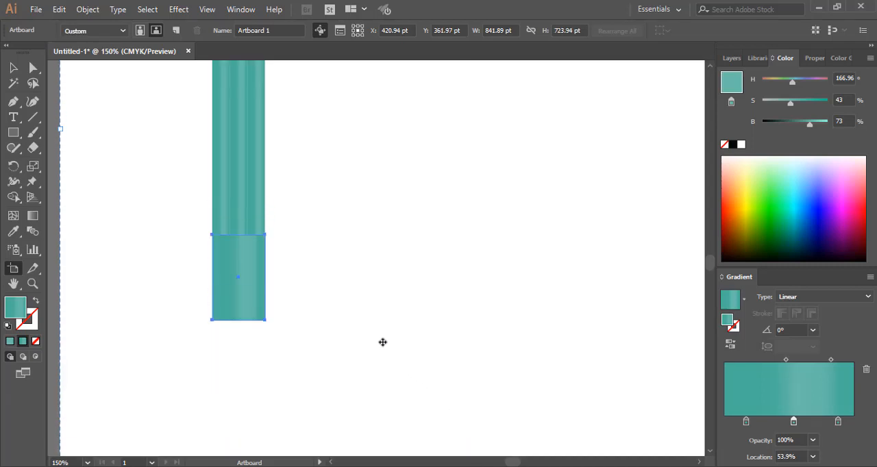
# Turn the rectangle into a downward-pointing triangle by adding an anchor at its bottom centre and deleting both lower corner anchors
pyautogui.click(32, 69)
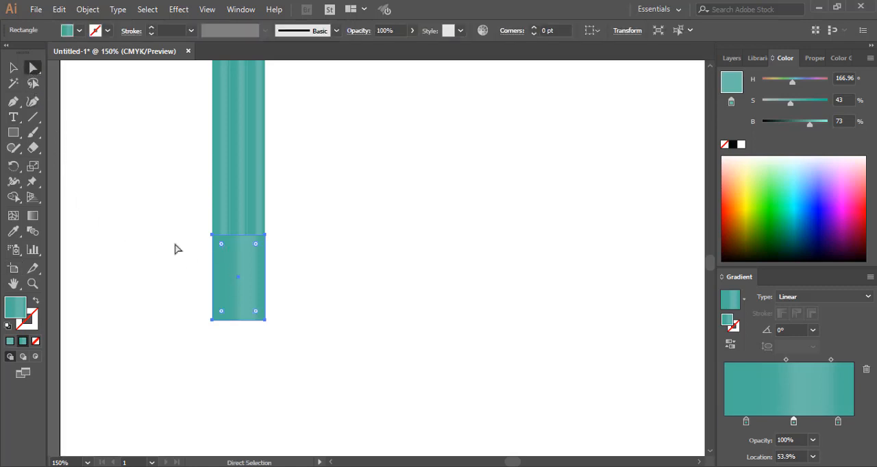
pyautogui.click(13, 67)
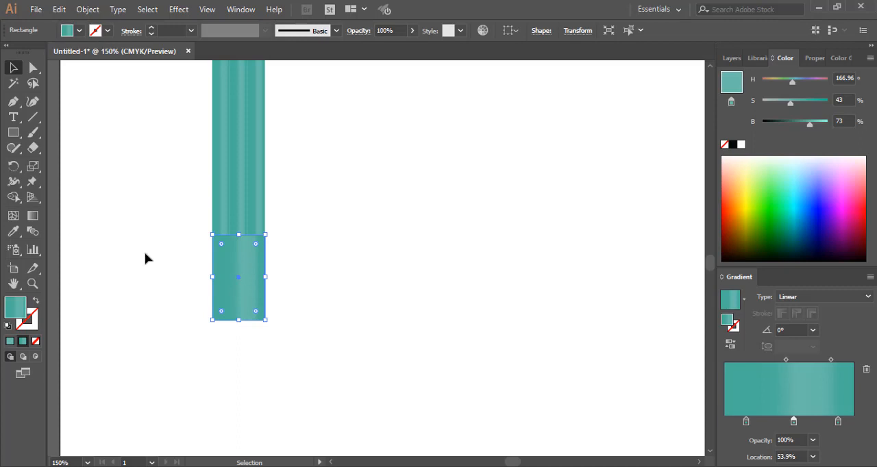
pyautogui.click(13, 101)
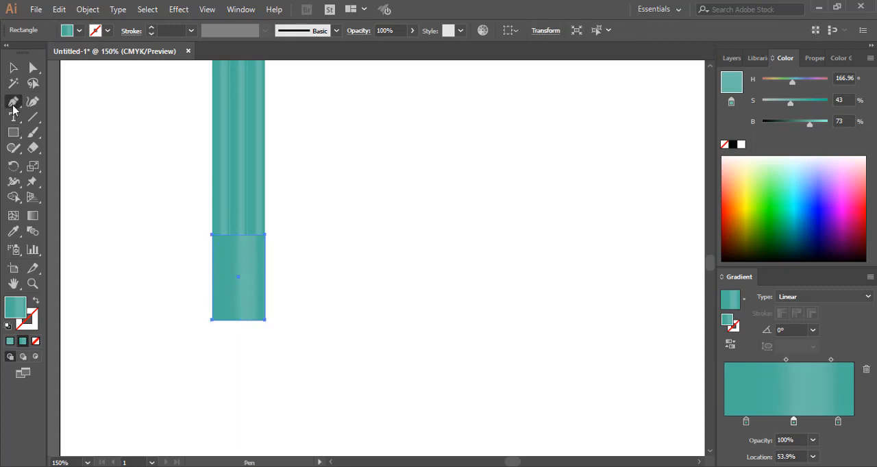
pyautogui.click(237, 320)
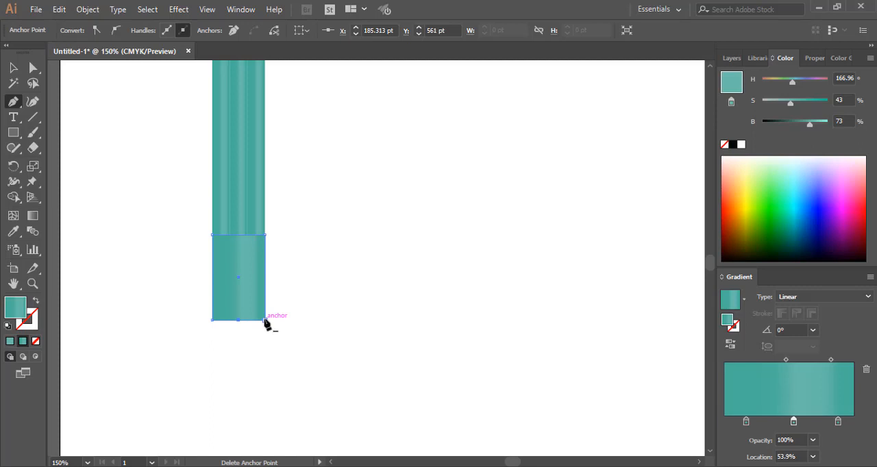
pyautogui.click(264, 320)
pyautogui.click(212, 320)
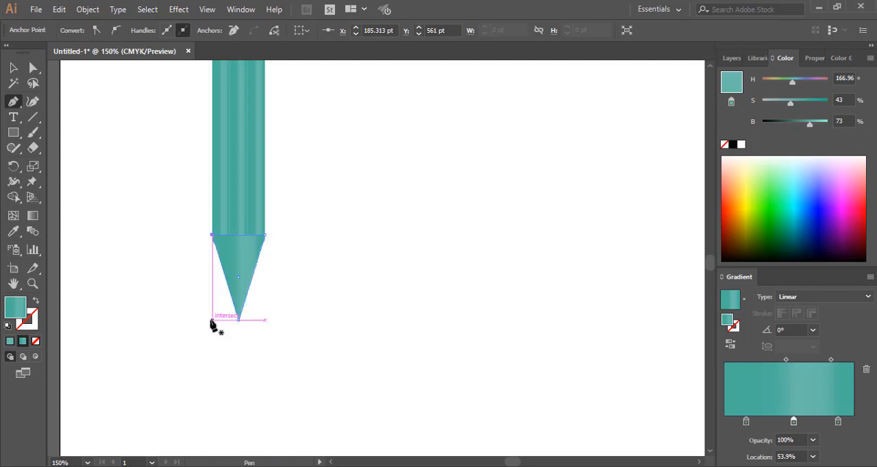
# Lengthen the triangle by moving its lower tip anchor straight down to Y 593.333 pt
pyautogui.scroll(2, 303, 290)
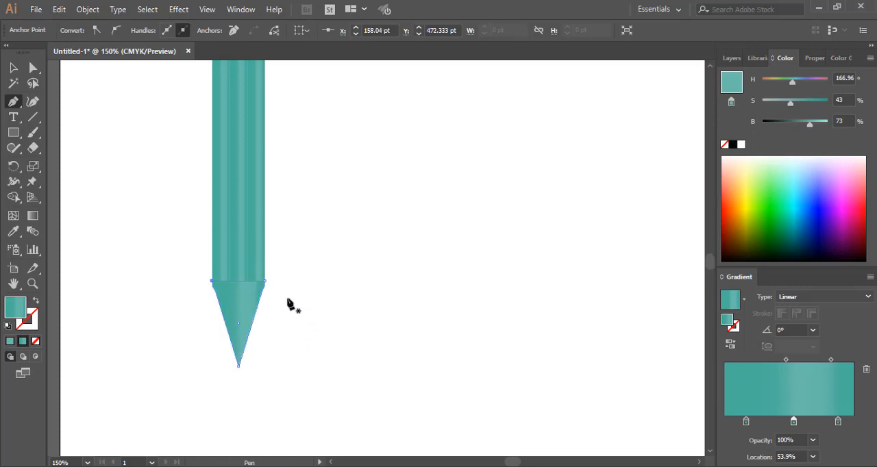
pyautogui.press('a')
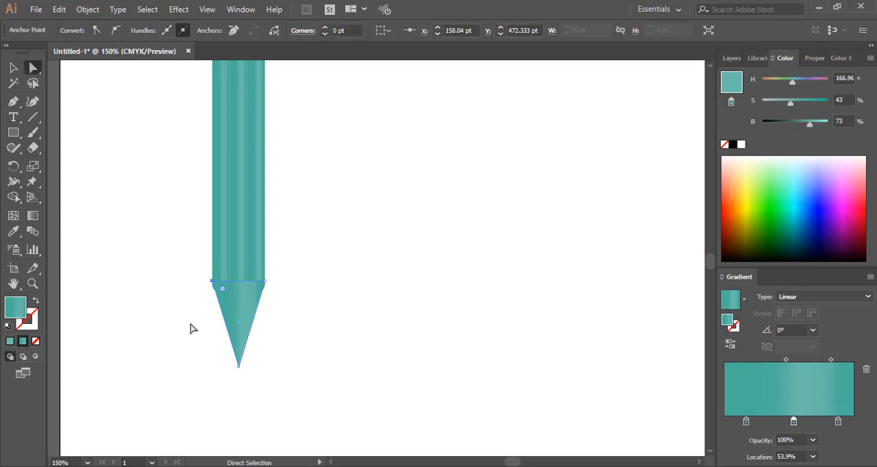
pyautogui.moveTo(217, 355); pyautogui.dragTo(280, 398)
pyautogui.scroll(2, 289, 367)
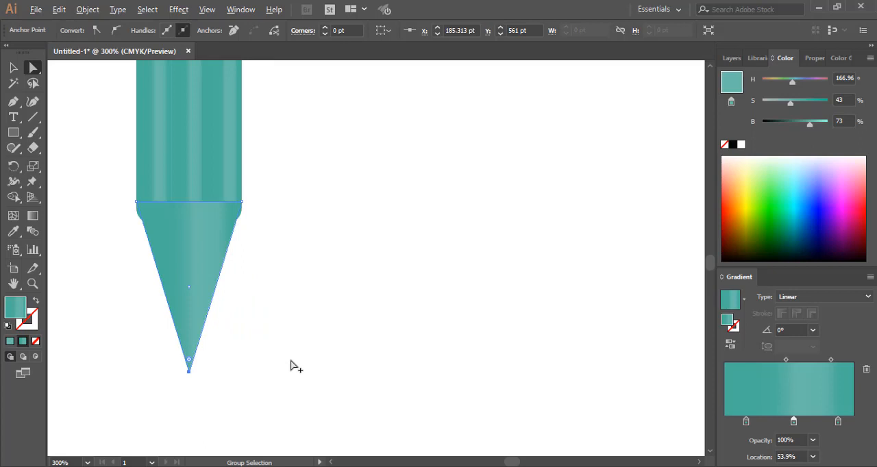
pyautogui.moveTo(189, 373); pyautogui.dragTo(187, 414)
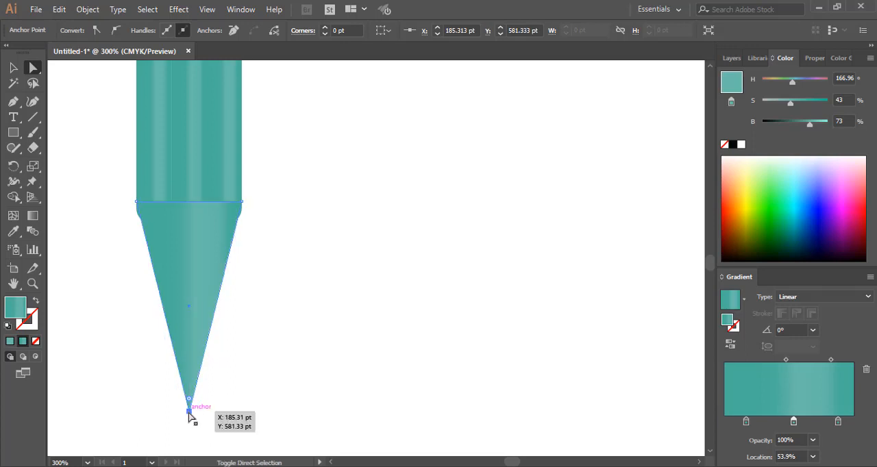
pyautogui.click(187, 424)
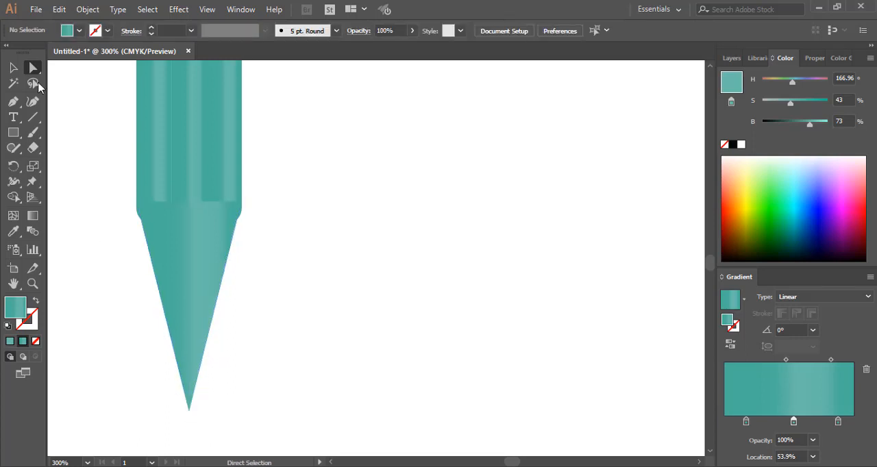
pyautogui.moveTo(169, 403)
pyautogui.mouseDown()
pyautogui.moveTo(225, 435)
pyautogui.moveTo(190, 418)
pyautogui.moveTo(188, 435)
pyautogui.mouseUp()
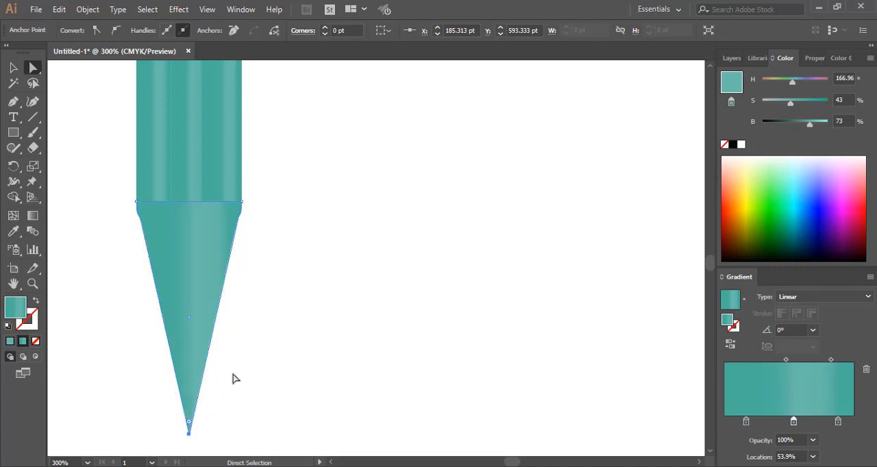
# Move the whole triangle slightly down so its top corners line up with the straight sides of the bars, and deselect it
pyautogui.scroll(-2, 236, 375)
pyautogui.scroll(-3, 240, 368)
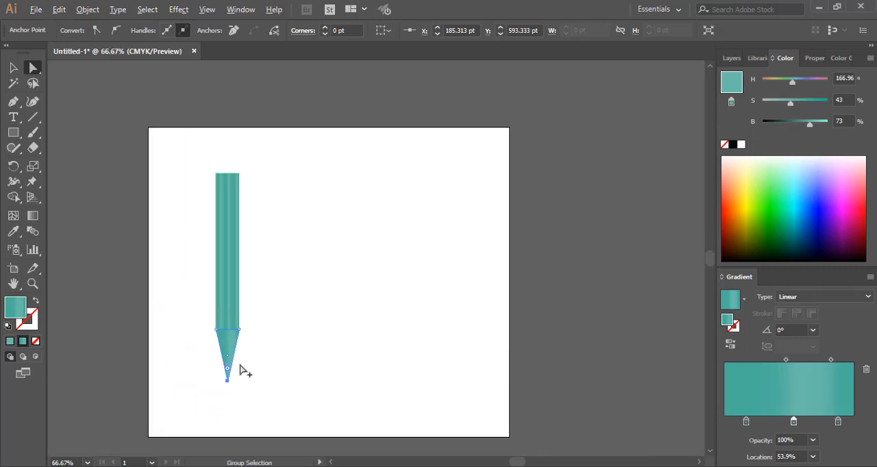
pyautogui.scroll(3, 240, 370)
pyautogui.scroll(1, 240, 370)
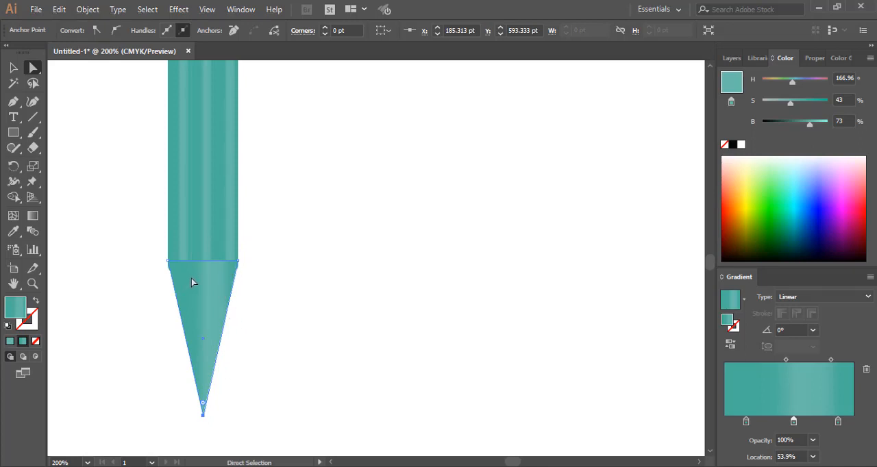
pyautogui.click(13, 67)
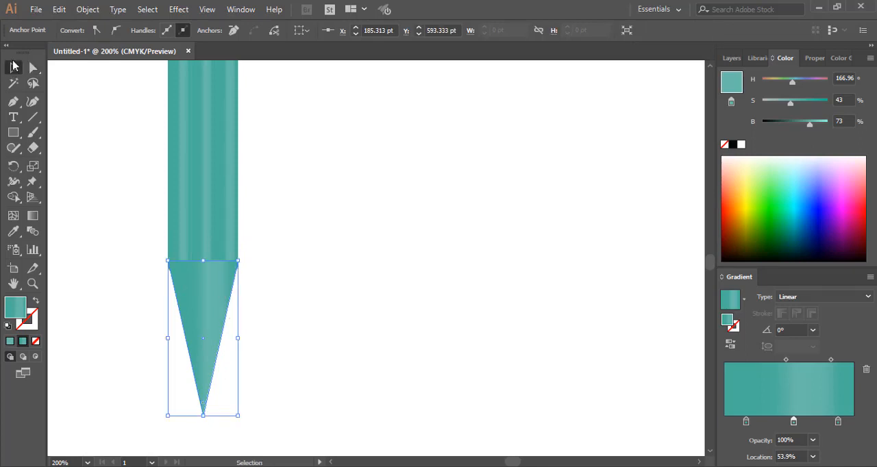
pyautogui.click(201, 280)
pyautogui.moveTo(201, 288); pyautogui.dragTo(202, 301)
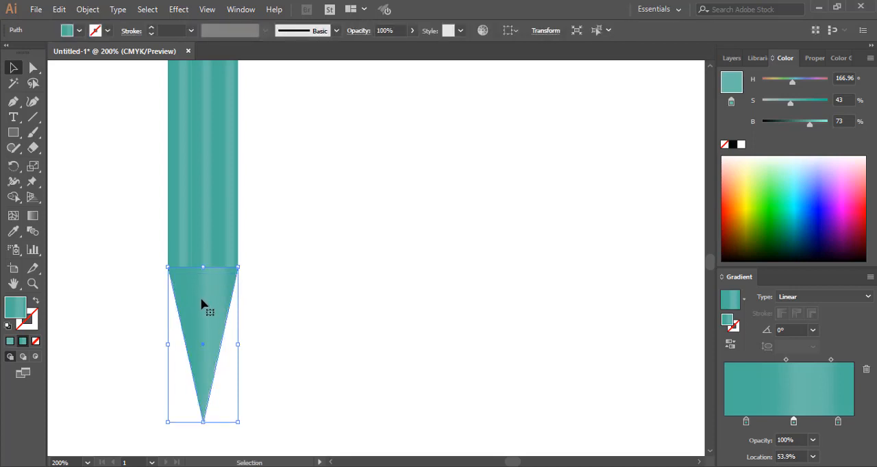
pyautogui.click(284, 285)
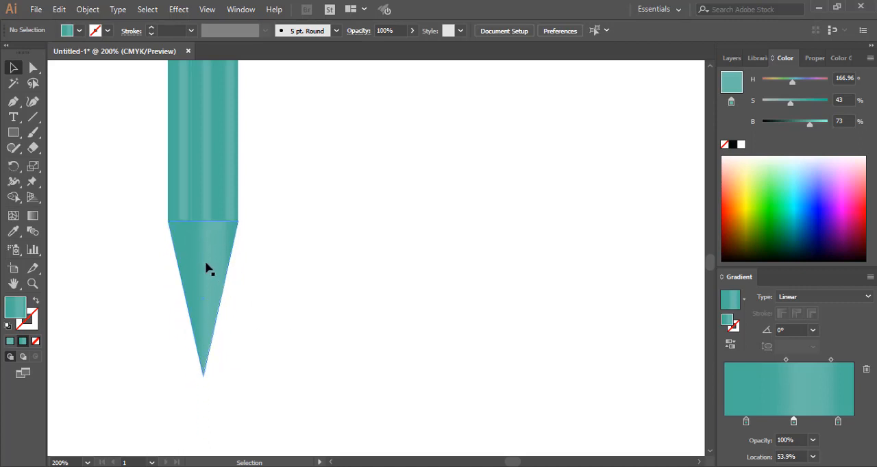
# Set the middle stop of the triangle's gradient to the light brown C69259
pyautogui.click(208, 267)
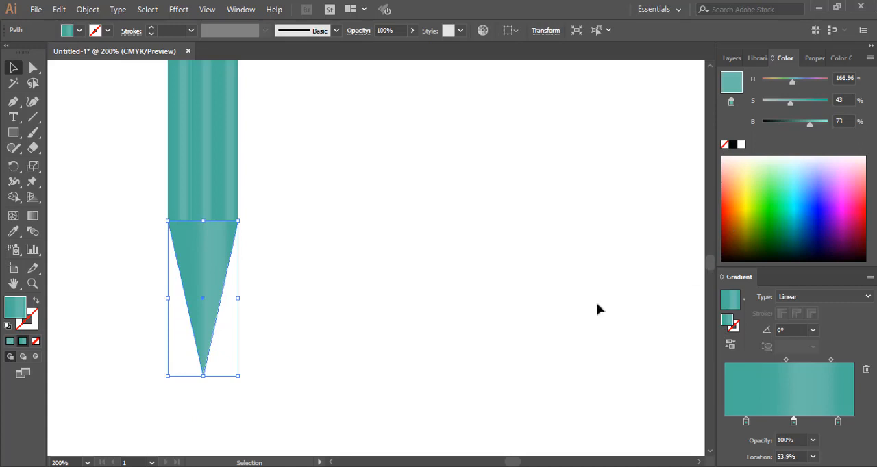
pyautogui.doubleClick(18, 314)
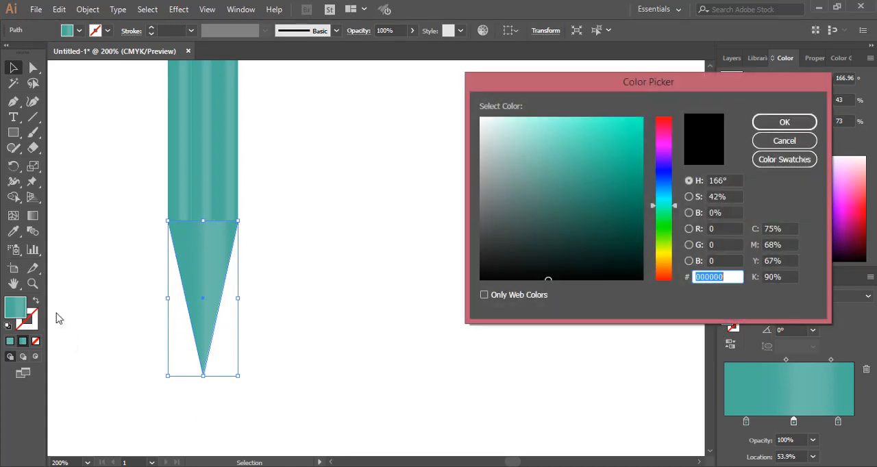
pyautogui.click(663, 267)
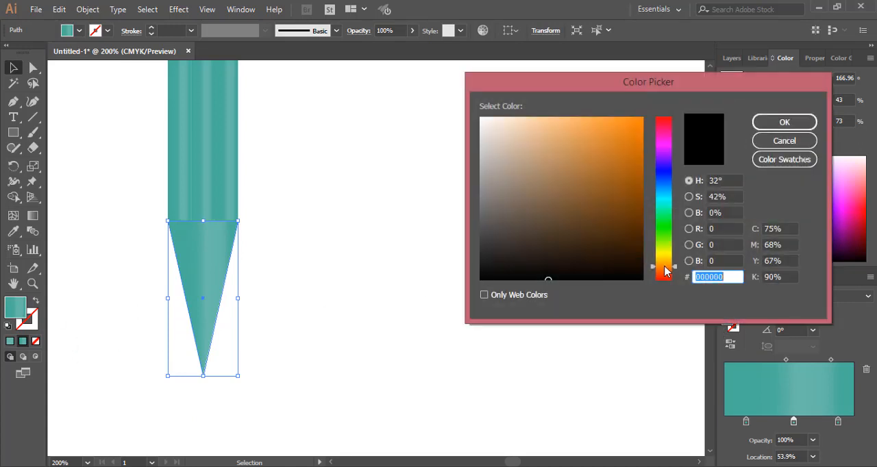
pyautogui.click(631, 167)
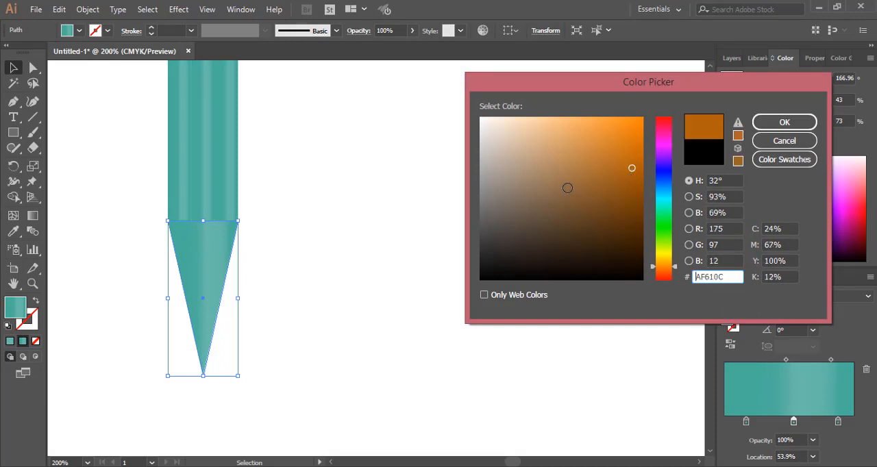
pyautogui.moveTo(571, 188); pyautogui.dragTo(569, 148)
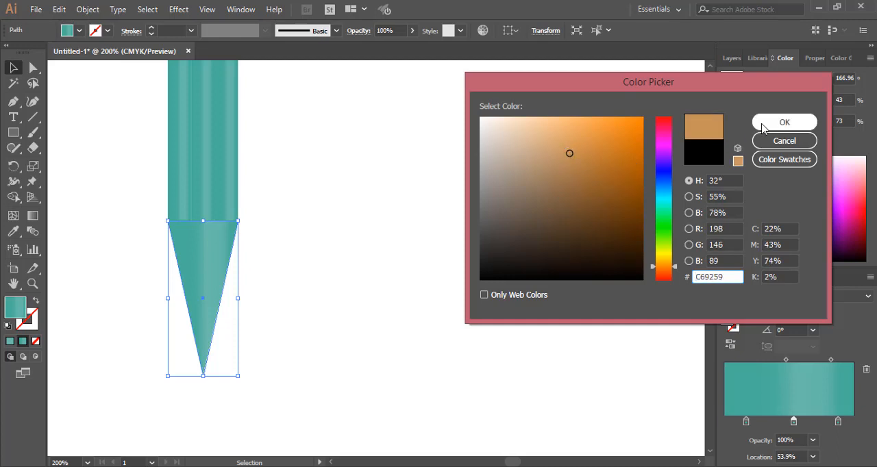
pyautogui.click(784, 122)
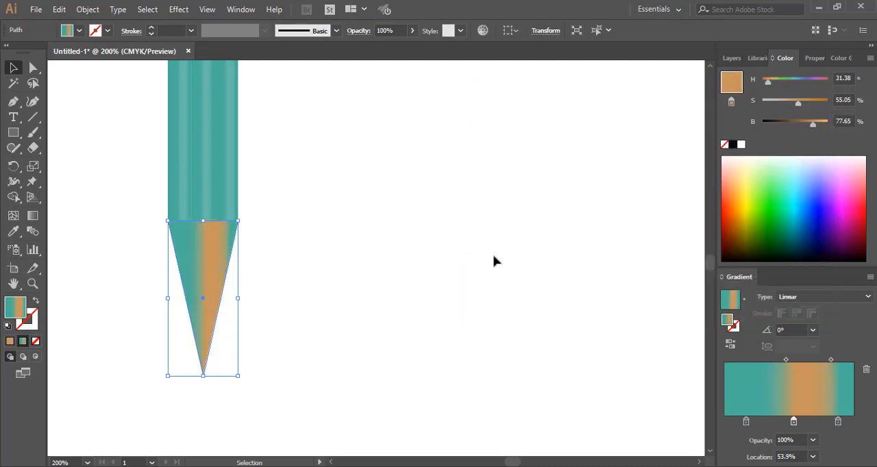
# Remove the teal stops from the triangle's gradient, leaving two light brown stops with the last one at 90.49%
pyautogui.moveTo(747, 422); pyautogui.dragTo(747, 460)
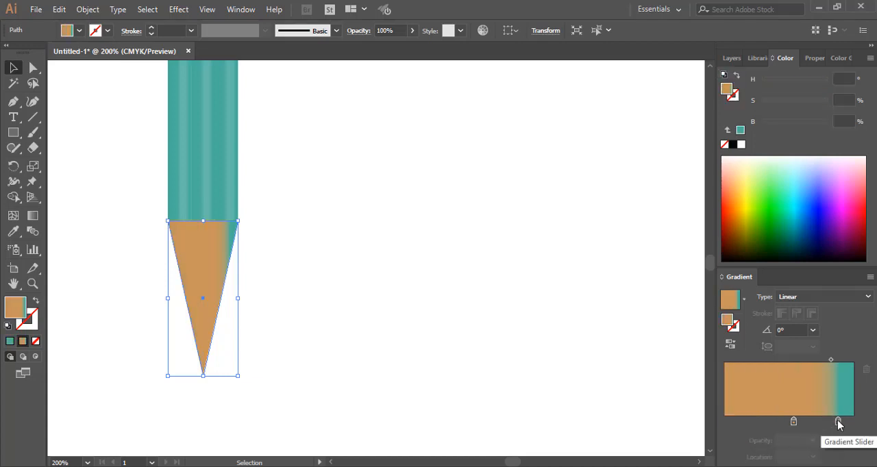
pyautogui.moveTo(838, 424); pyautogui.dragTo(854, 426)
pyautogui.moveTo(795, 422); pyautogui.dragTo(763, 423)
pyautogui.click(817, 424)
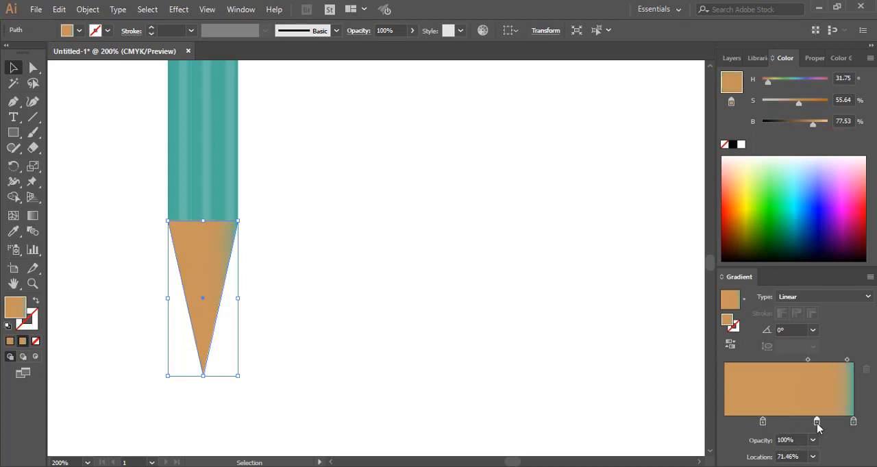
pyautogui.moveTo(853, 421)
pyautogui.mouseDown()
pyautogui.moveTo(852, 438)
pyautogui.moveTo(841, 422)
pyautogui.mouseUp()
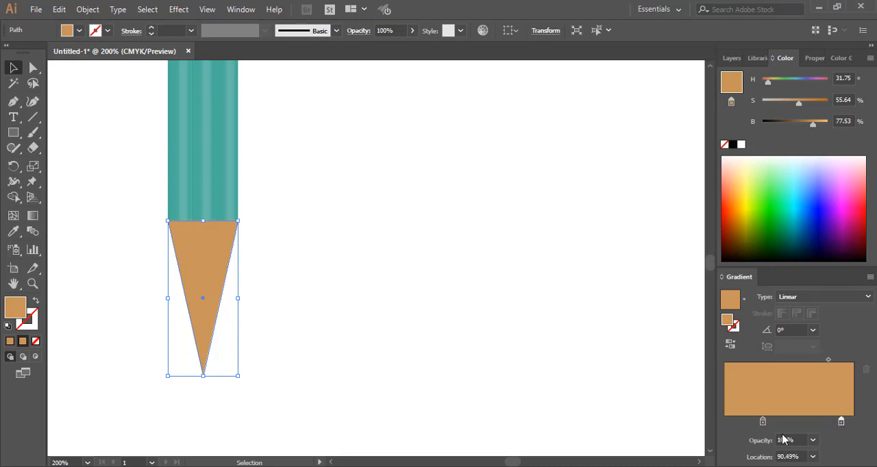
# Spread the two light brown stops of the triangle's gradient further apart, with the last stop at 96.34%
pyautogui.moveTo(763, 424); pyautogui.dragTo(745, 423)
pyautogui.moveTo(842, 427); pyautogui.dragTo(849, 424)
pyautogui.scroll(5, 304, 268)
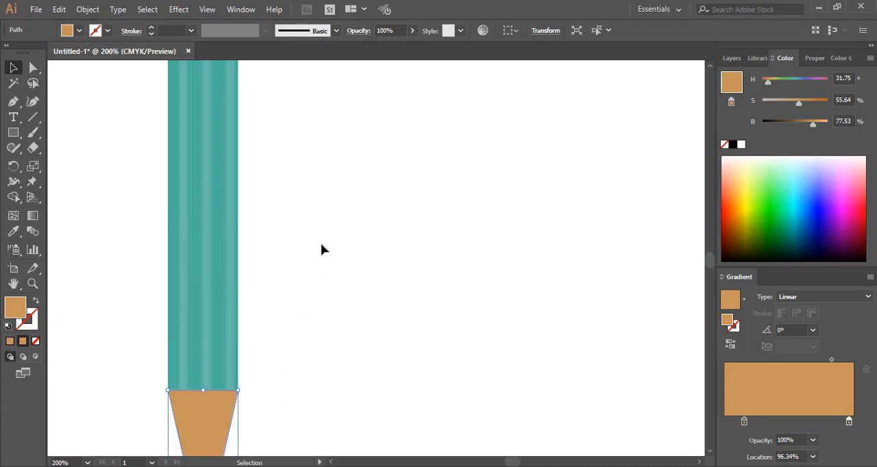
pyautogui.scroll(-3, 323, 250)
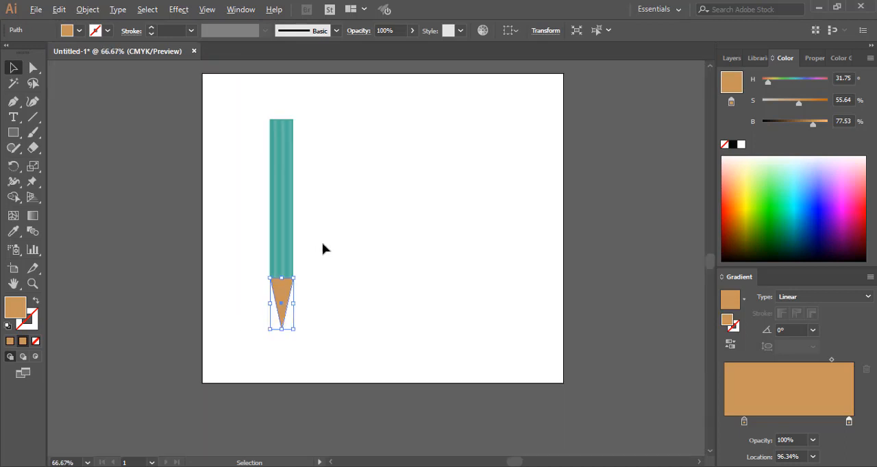
pyautogui.scroll(2, 323, 248)
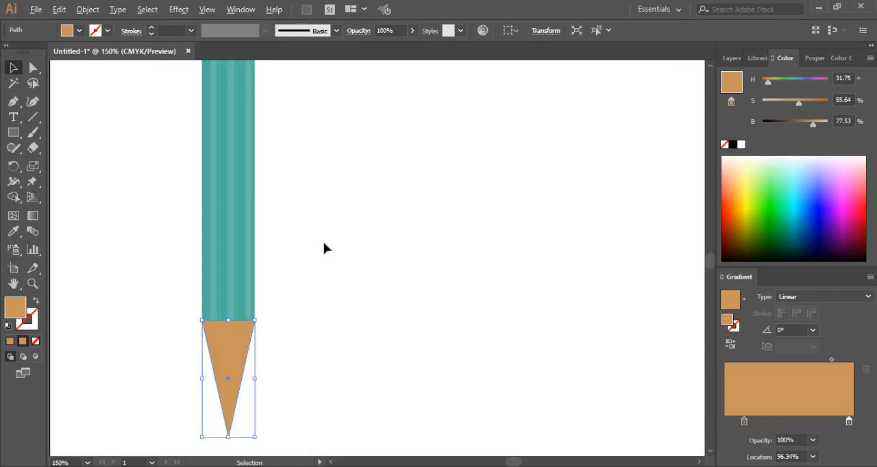
pyautogui.scroll(-1, 326, 249)
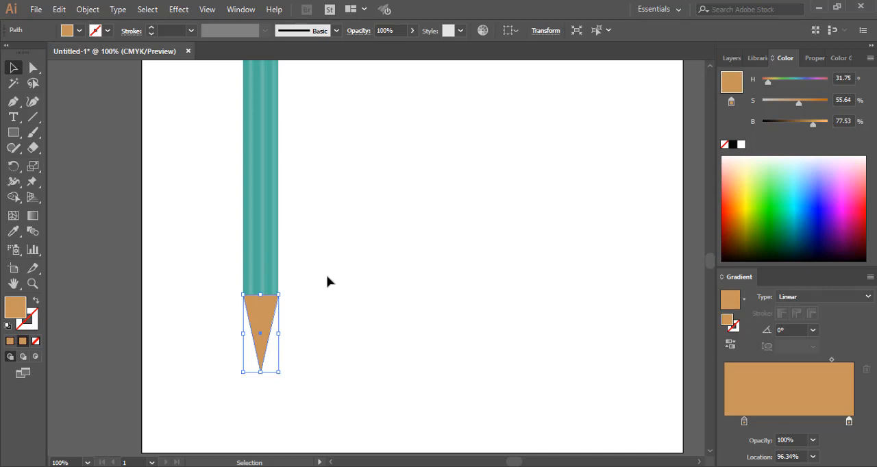
# Lengthen the triangle by moving its lower tip anchor straight down to Y 648 pt, and deselect it
pyautogui.click(33, 67)
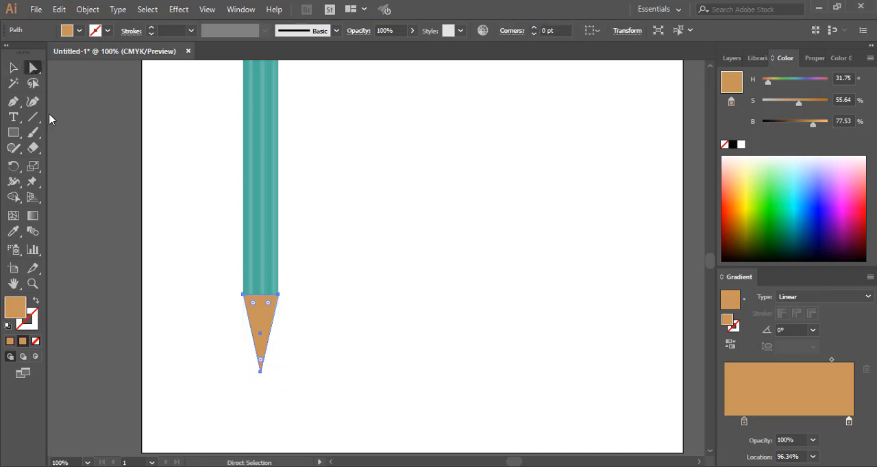
pyautogui.moveTo(235, 355)
pyautogui.mouseDown()
pyautogui.moveTo(286, 383)
pyautogui.moveTo(265, 382)
pyautogui.mouseUp()
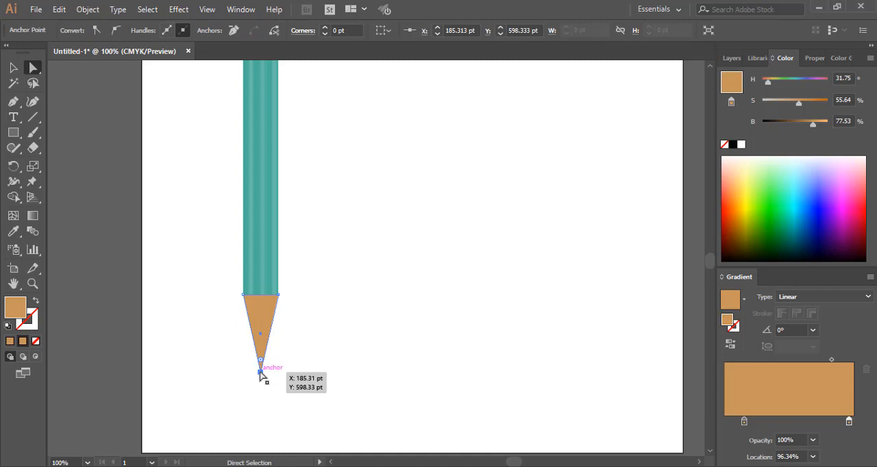
pyautogui.moveTo(261, 374); pyautogui.dragTo(262, 405)
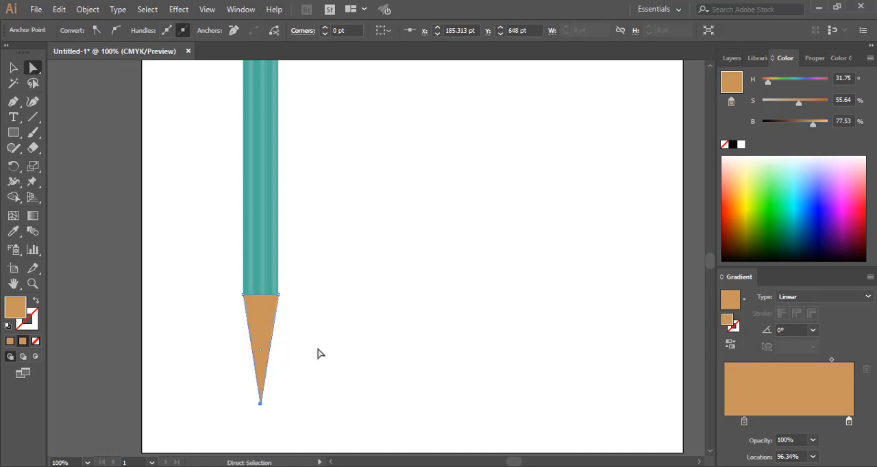
pyautogui.click(317, 354)
# Cut the lower end of the brown tip into a separate piece with a slightly slanted Knife stroke, and deselect everything
pyautogui.scroll(-2, 319, 329)
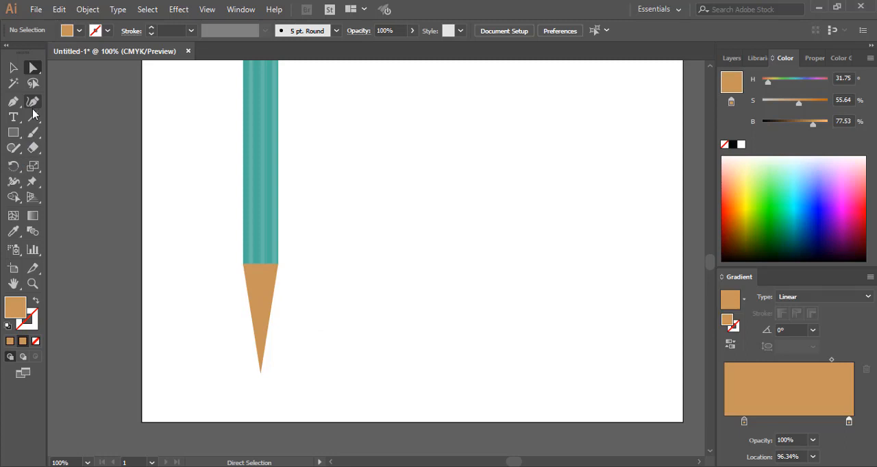
pyautogui.click(33, 152)
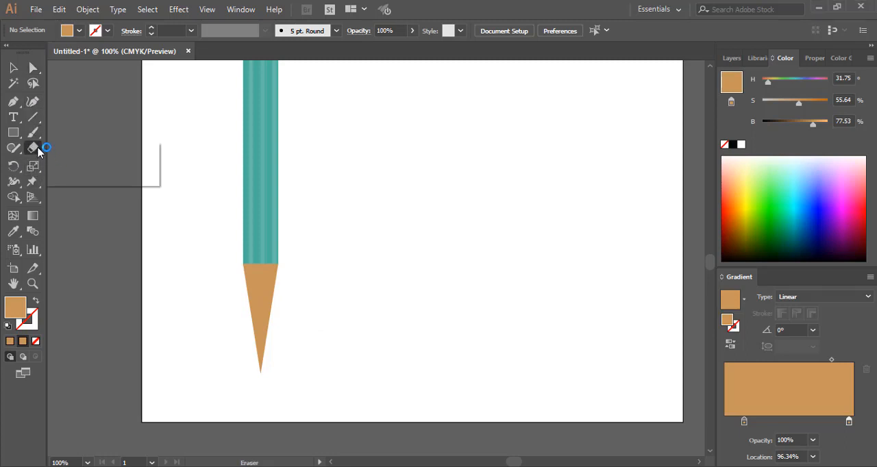
pyautogui.moveTo(39, 152)
pyautogui.mouseDown()
pyautogui.moveTo(50, 149)
pyautogui.moveTo(79, 179)
pyautogui.mouseUp()
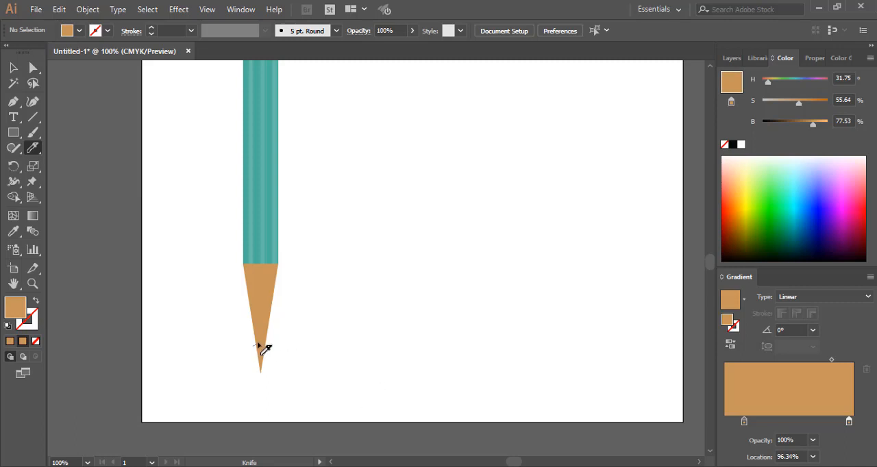
pyautogui.moveTo(261, 347)
pyautogui.mouseDown()
pyautogui.moveTo(276, 335)
pyautogui.moveTo(291, 355)
pyautogui.mouseUp()
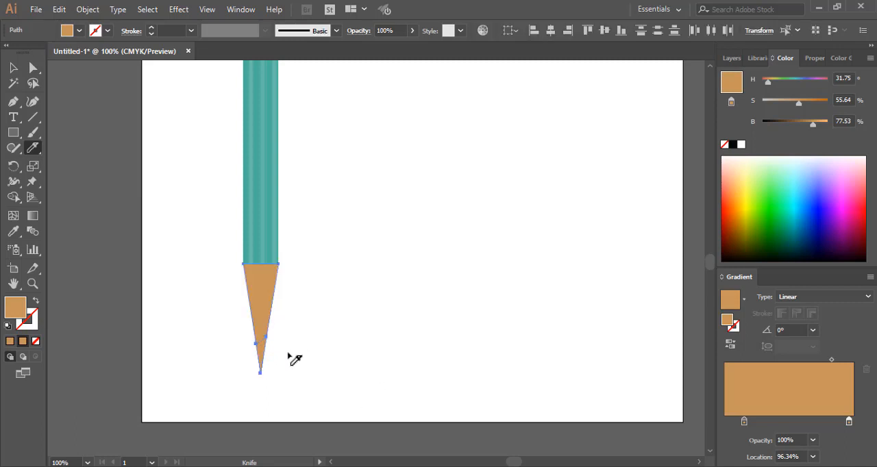
pyautogui.click(14, 70)
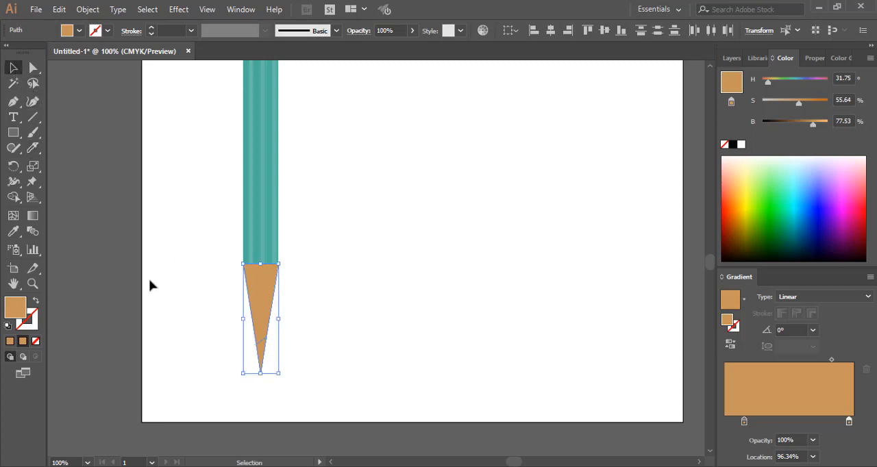
pyautogui.click(244, 360)
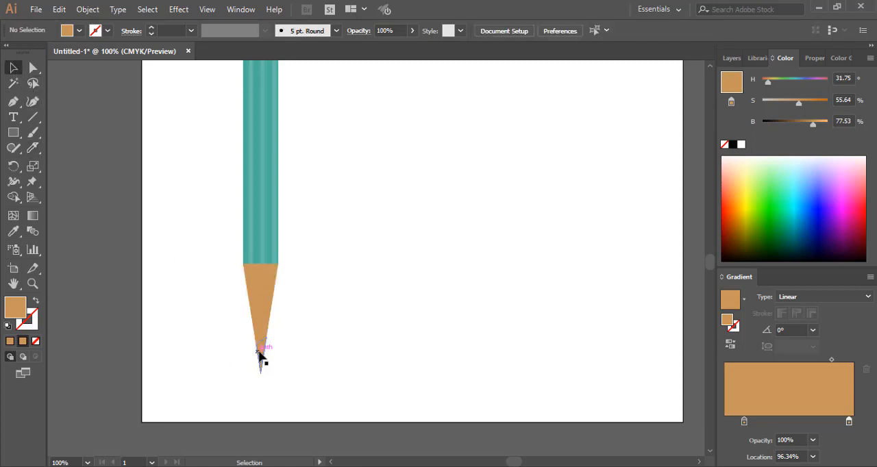
# Select the cut-off point piece, keeping it in place, and make both stops of its gradient black, with the first at 11.95%
pyautogui.moveTo(262, 354); pyautogui.dragTo(285, 356)
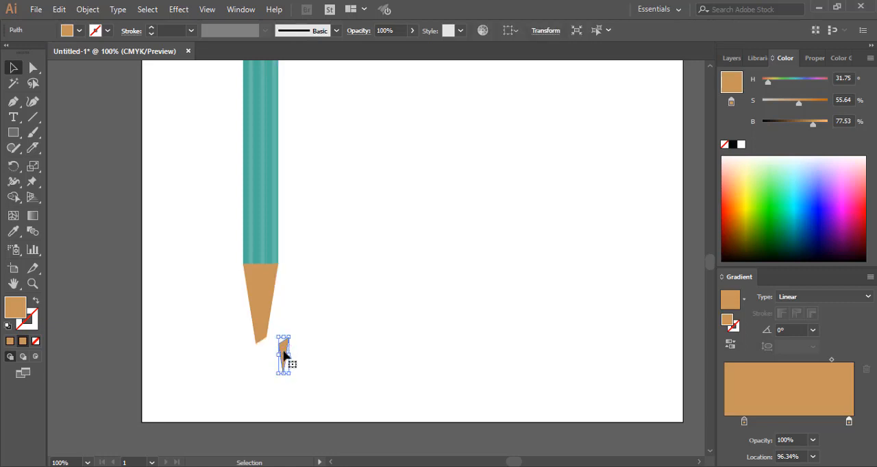
pyautogui.hotkey('ctrl', 'z')
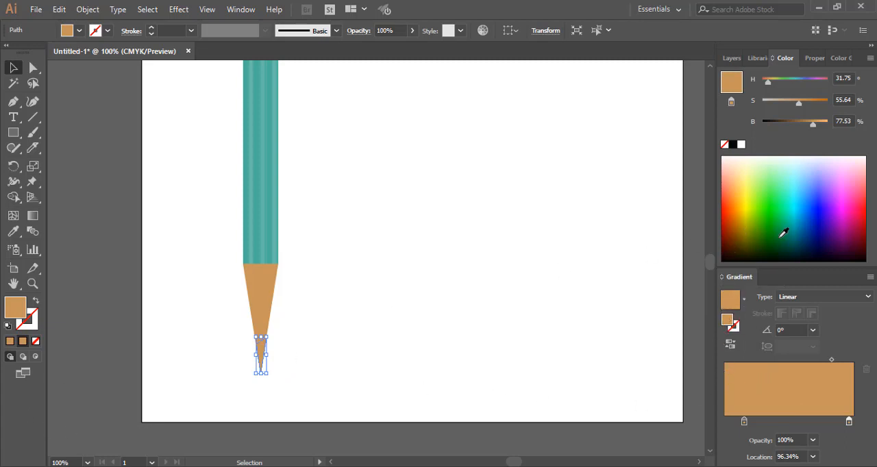
pyautogui.click(733, 145)
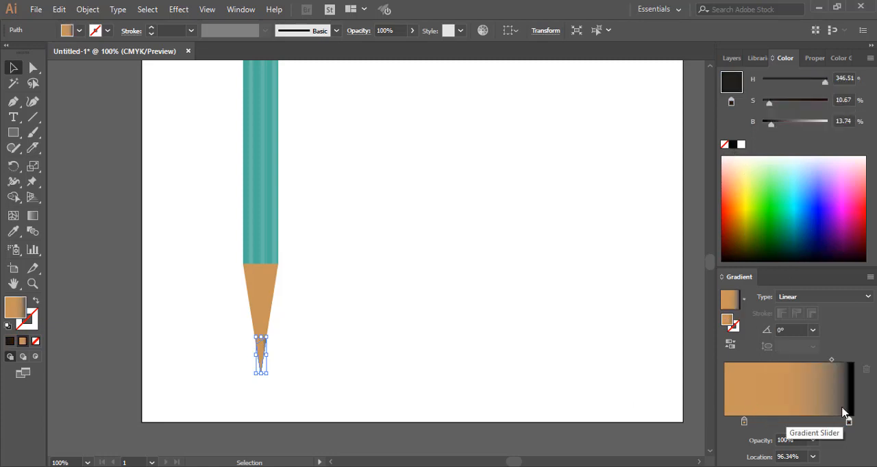
pyautogui.moveTo(849, 422); pyautogui.dragTo(740, 422)
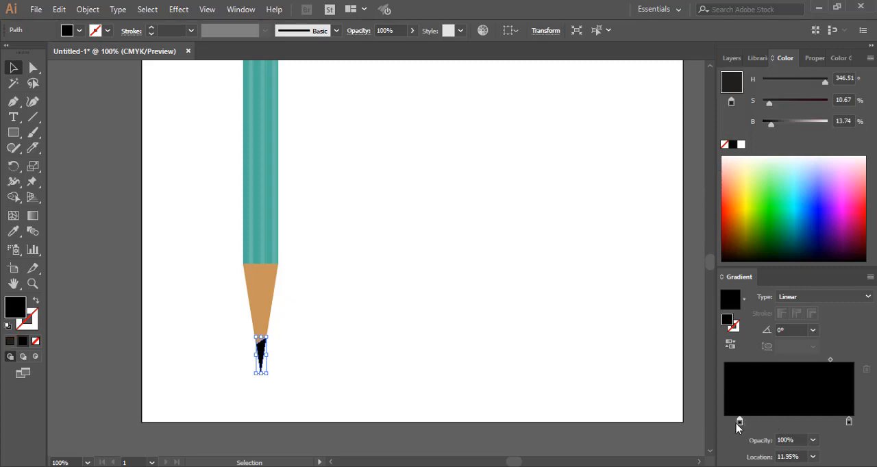
# Add a middle stop at 52.44% to the point piece's gradient and colour it a near-white pale blue
pyautogui.moveTo(772, 423); pyautogui.dragTo(798, 426)
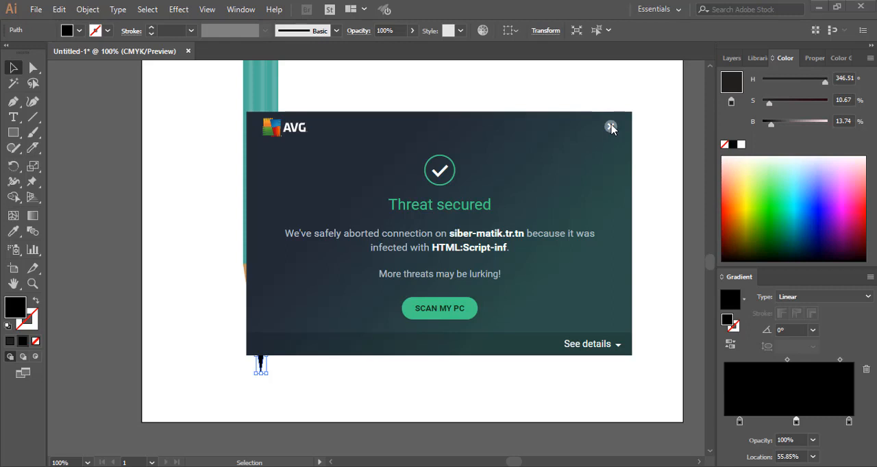
pyautogui.click(610, 127)
pyautogui.moveTo(796, 424); pyautogui.dragTo(792, 424)
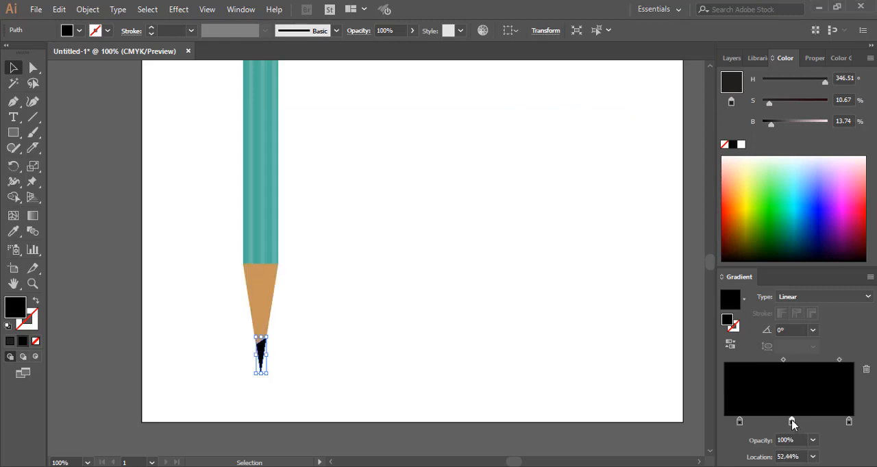
pyautogui.moveTo(769, 127); pyautogui.dragTo(785, 128)
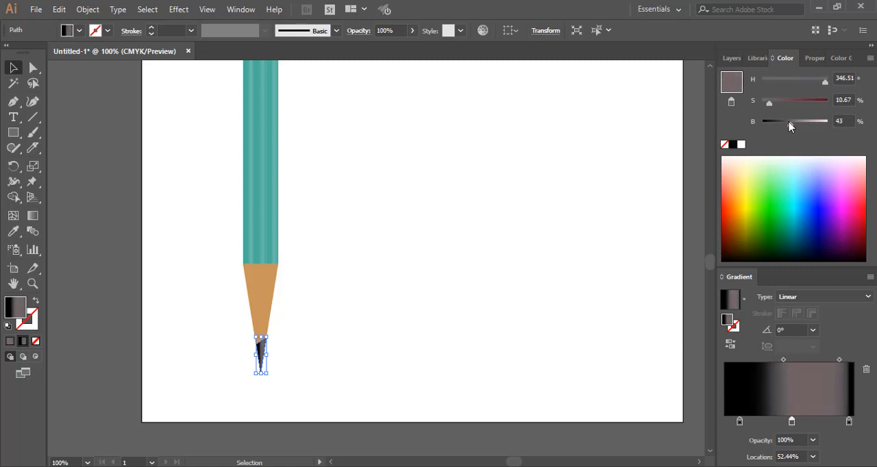
pyautogui.click(870, 58)
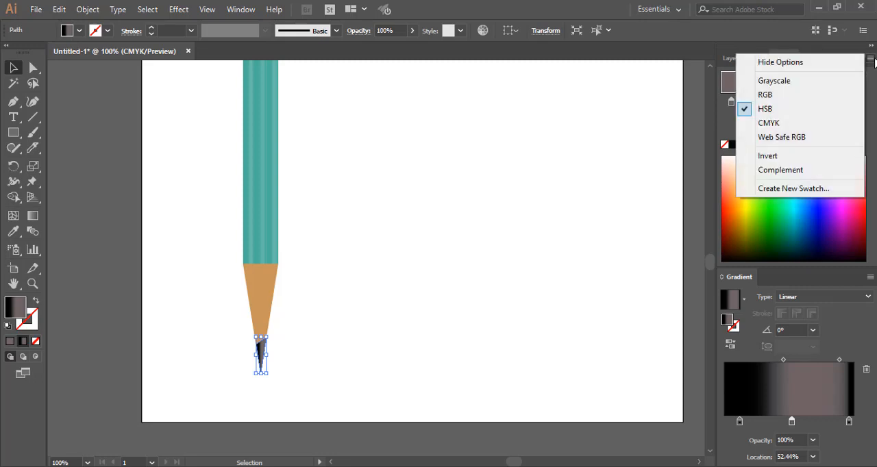
pyautogui.click(871, 59)
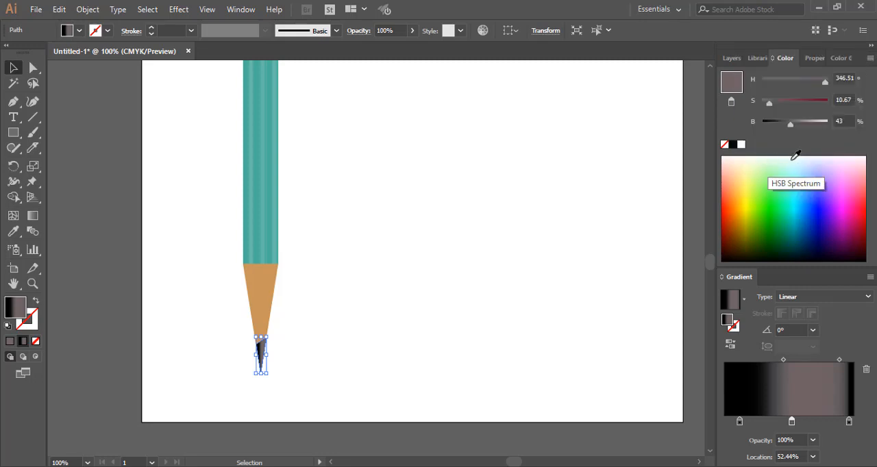
pyautogui.click(793, 157)
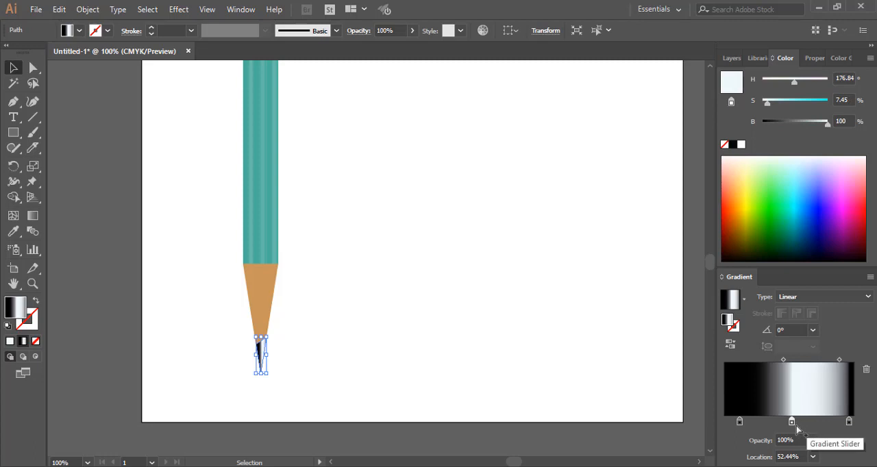
# Narrow the point's highlight by moving the middle stop to 48.05%, the last stop inward, and the second midpoint to 37.5%, and deselect it
pyautogui.moveTo(791, 421)
pyautogui.mouseDown()
pyautogui.moveTo(834, 422)
pyautogui.moveTo(786, 421)
pyautogui.mouseUp()
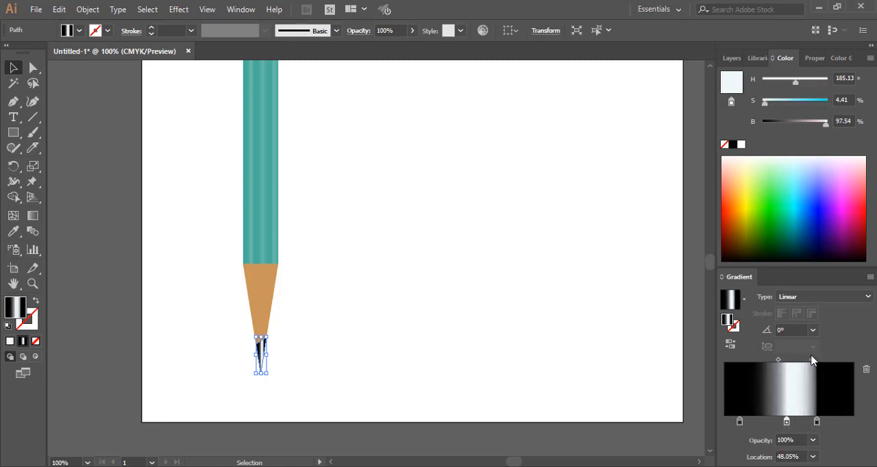
pyautogui.moveTo(811, 361); pyautogui.dragTo(797, 361)
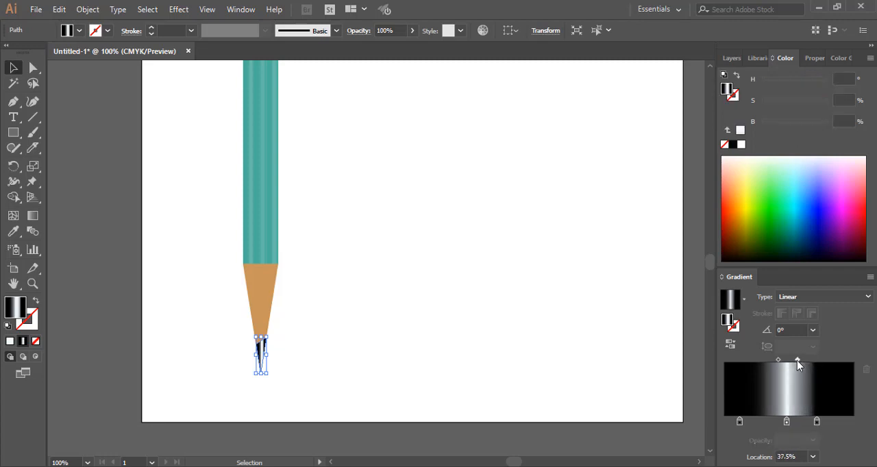
pyautogui.click(403, 282)
# Draw a rectangle with a solid yellow fill (H 62.66, S 79.61, B 100) directly above the teal body, spanning its full width
pyautogui.scroll(2, 401, 281)
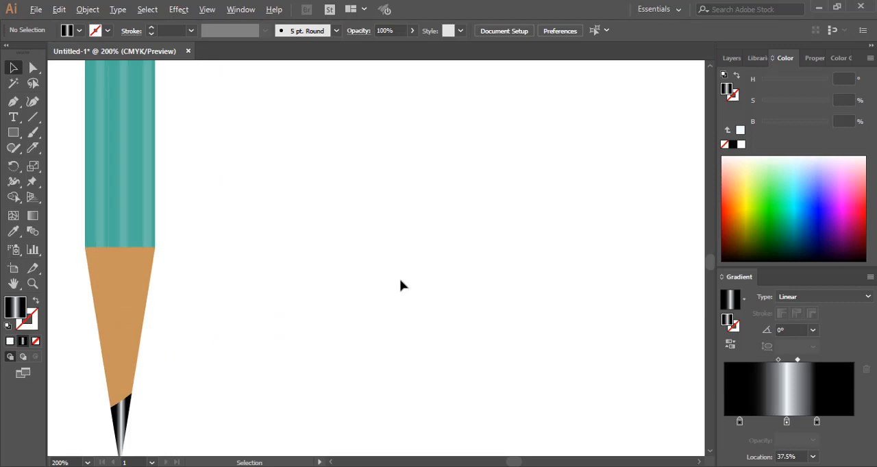
pyautogui.scroll(-2, 400, 279)
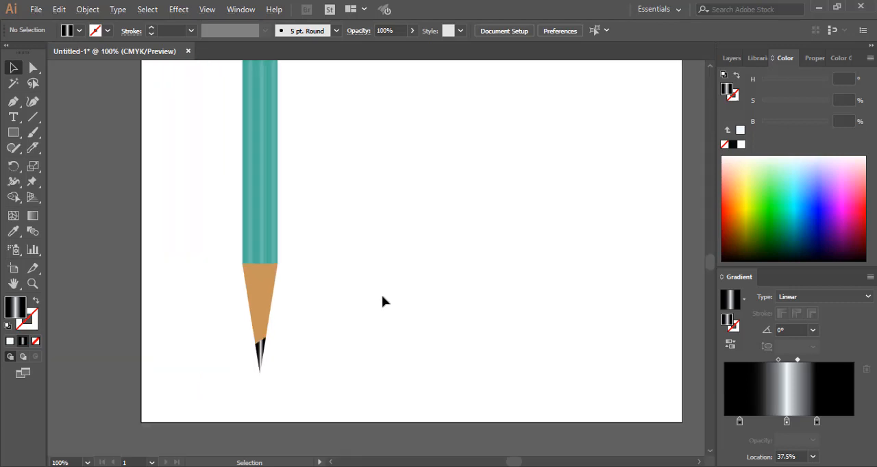
pyautogui.scroll(-1, 384, 300)
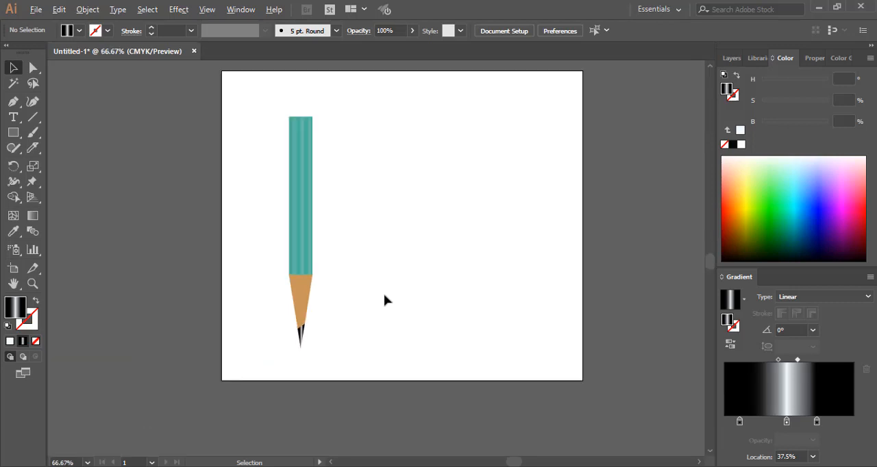
pyautogui.scroll(1, 385, 298)
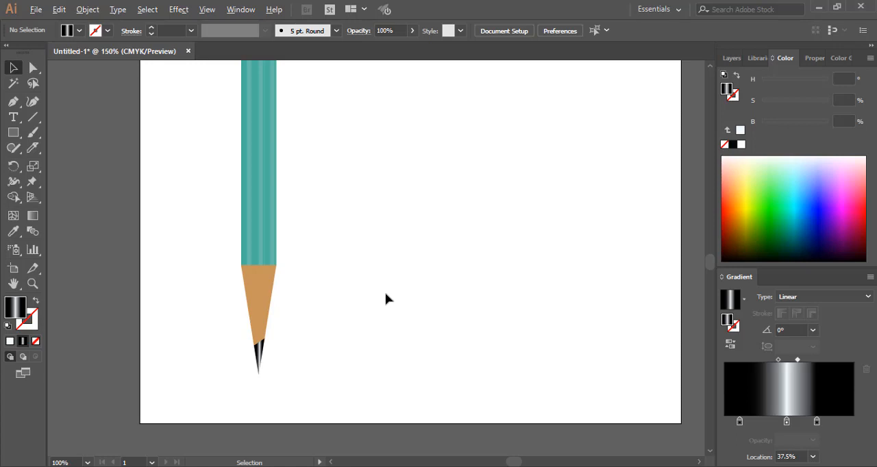
pyautogui.scroll(1, 386, 298)
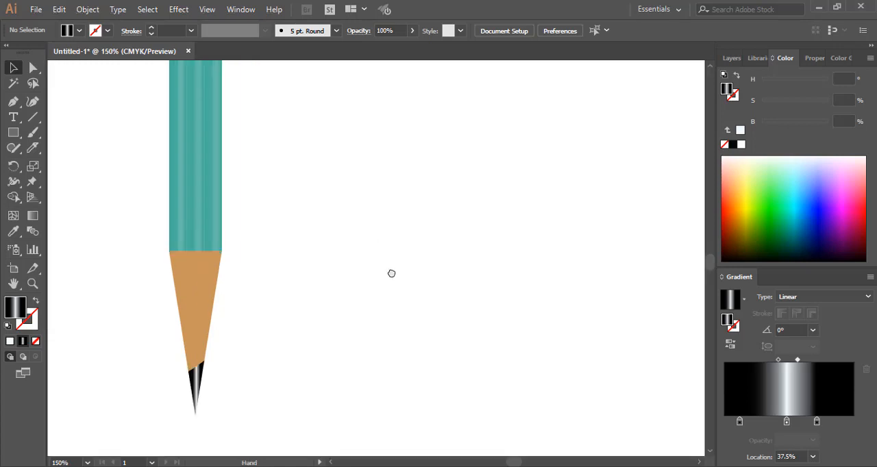
pyautogui.moveTo(392, 273)
pyautogui.mouseDown()
pyautogui.moveTo(432, 396)
pyautogui.moveTo(436, 438)
pyautogui.mouseUp()
pyautogui.moveTo(403, 215); pyautogui.dragTo(408, 334)
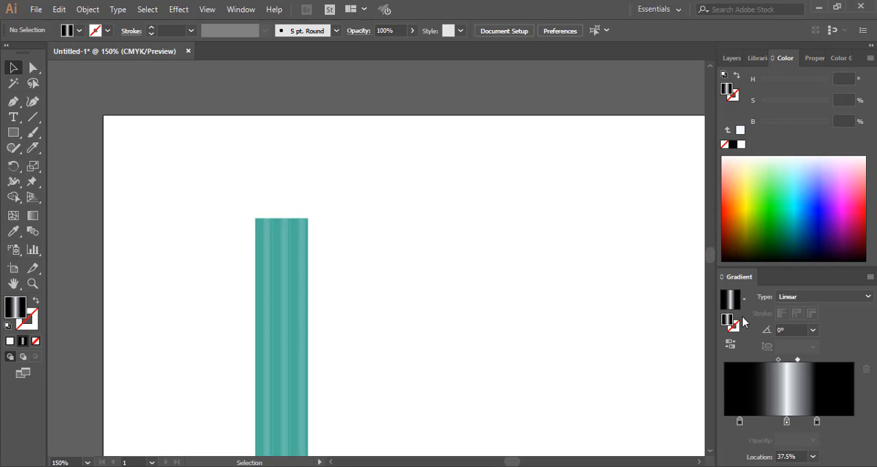
pyautogui.click(9, 340)
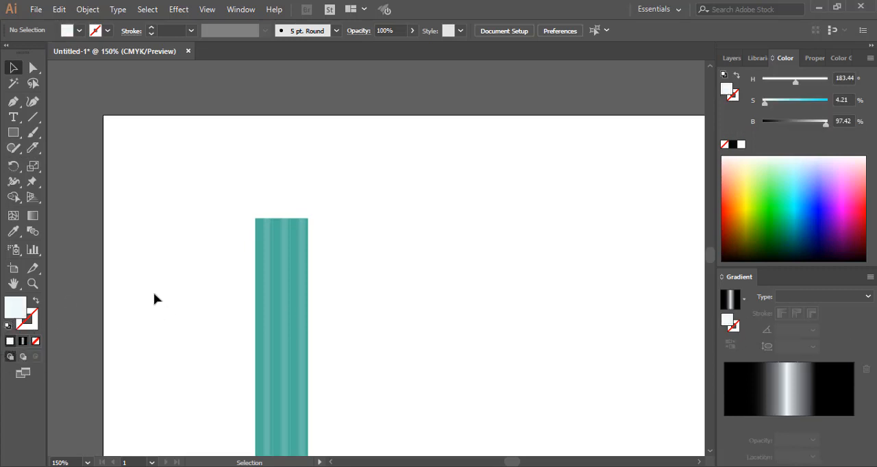
pyautogui.click(747, 195)
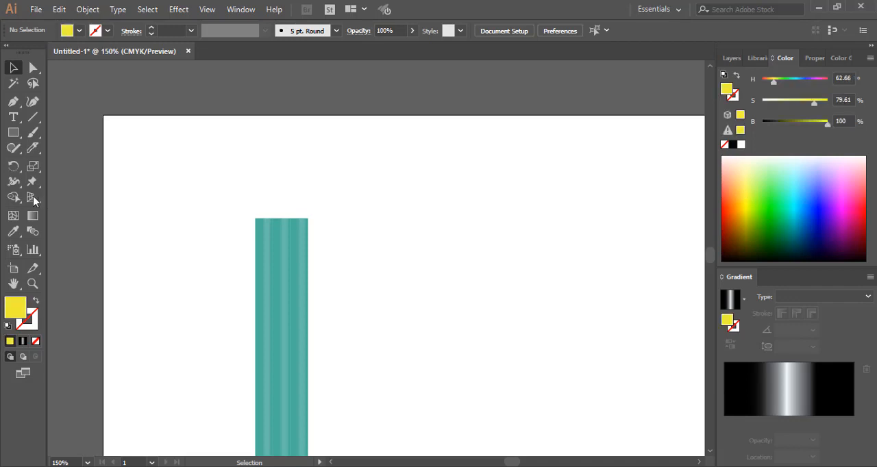
pyautogui.click(13, 132)
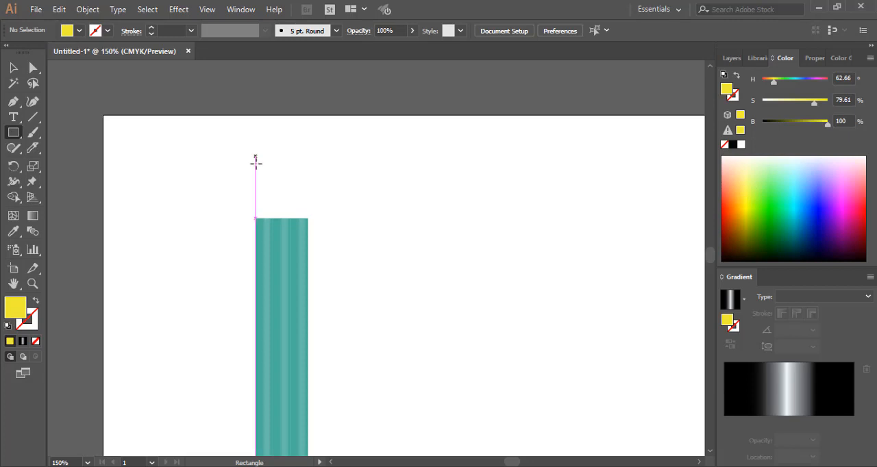
pyautogui.moveTo(256, 162); pyautogui.dragTo(309, 218)
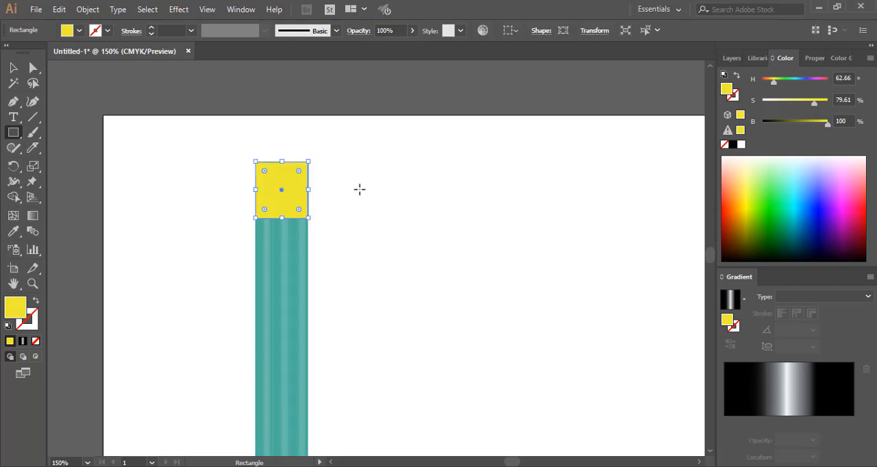
# Deselect the yellow block above the teal body without creating another rectangle
pyautogui.click(360, 189)
pyautogui.click(469, 262)
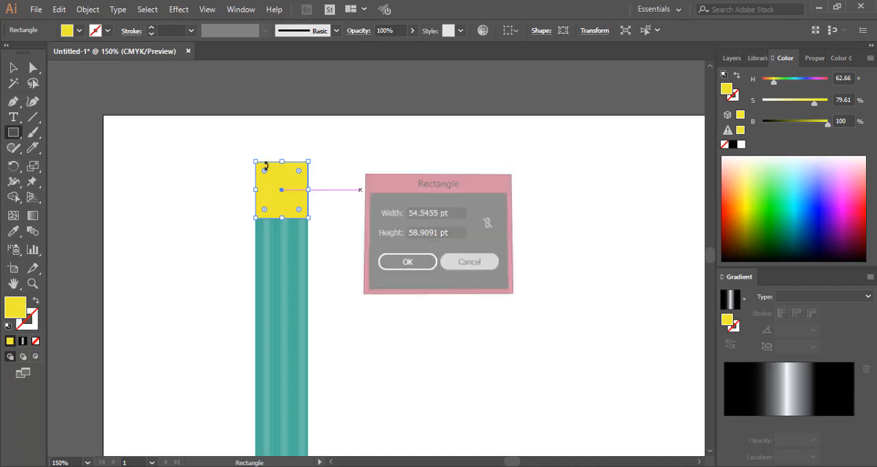
pyautogui.press('v')
pyautogui.click(459, 218)
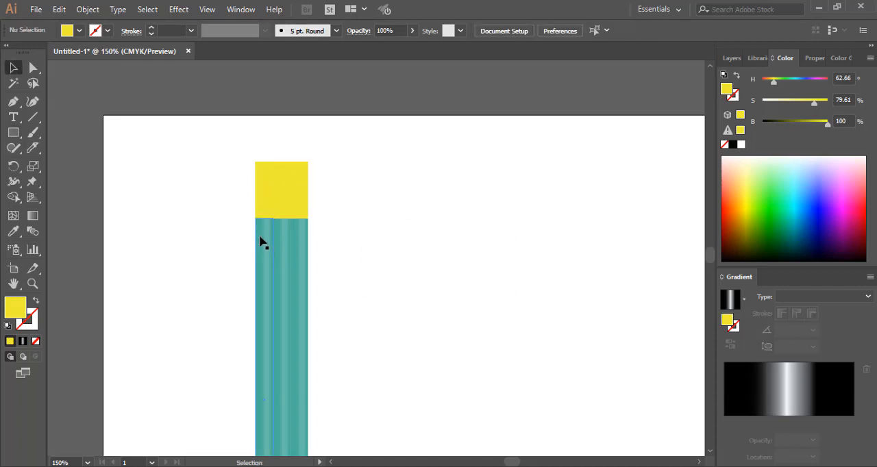
pyautogui.scroll(2, 259, 239)
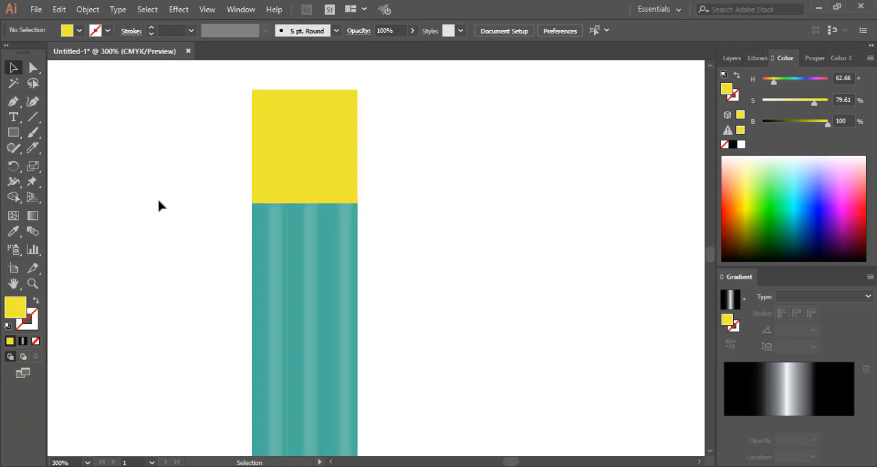
pyautogui.scroll(-1, 157, 207)
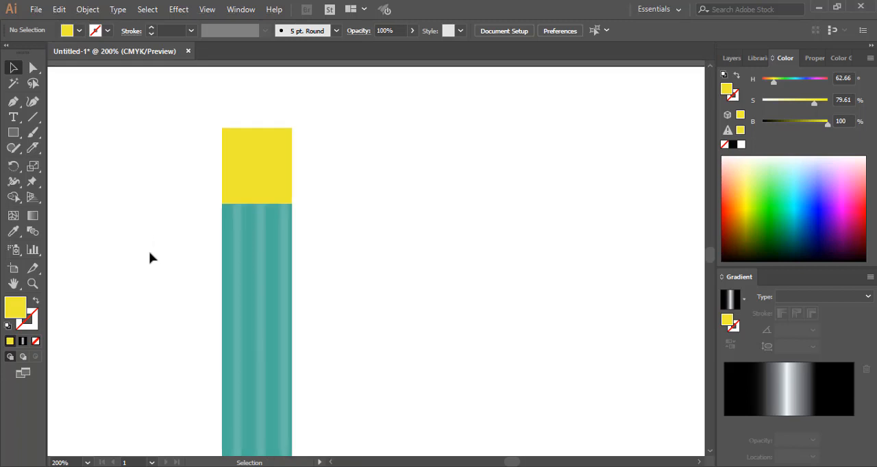
# Set the default fill to dark orange (CC7309) with nothing selected
pyautogui.doubleClick(16, 312)
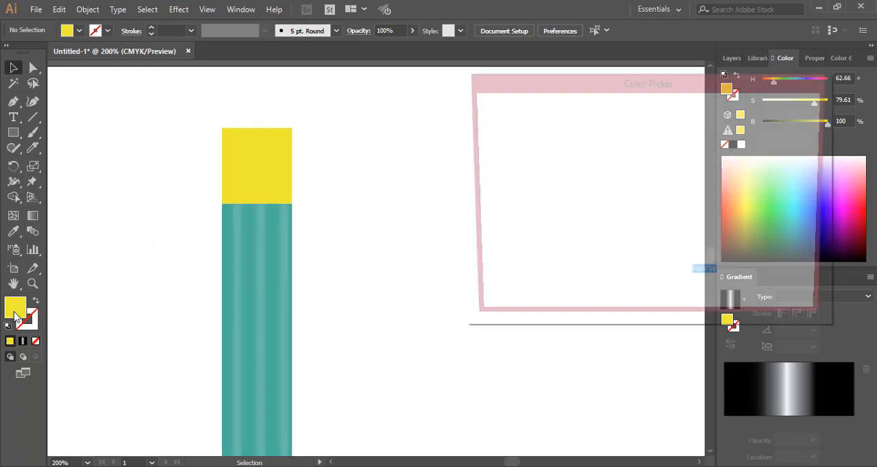
pyautogui.click(271, 158)
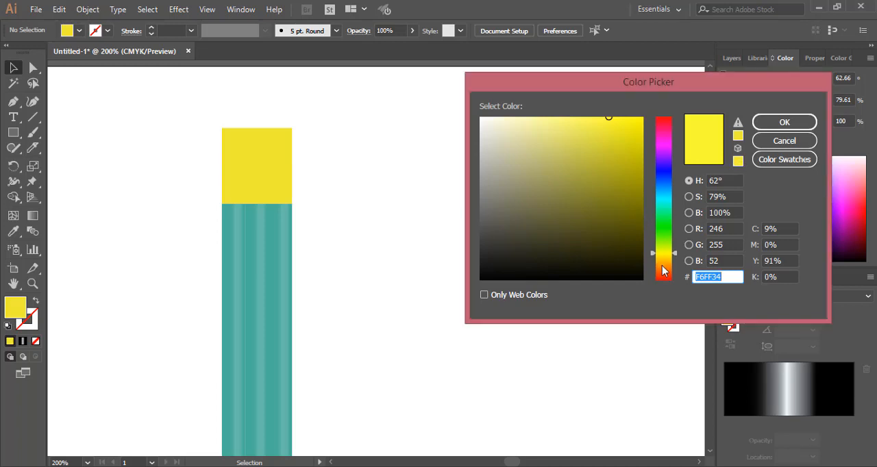
pyautogui.moveTo(662, 262); pyautogui.dragTo(662, 268)
pyautogui.click(636, 149)
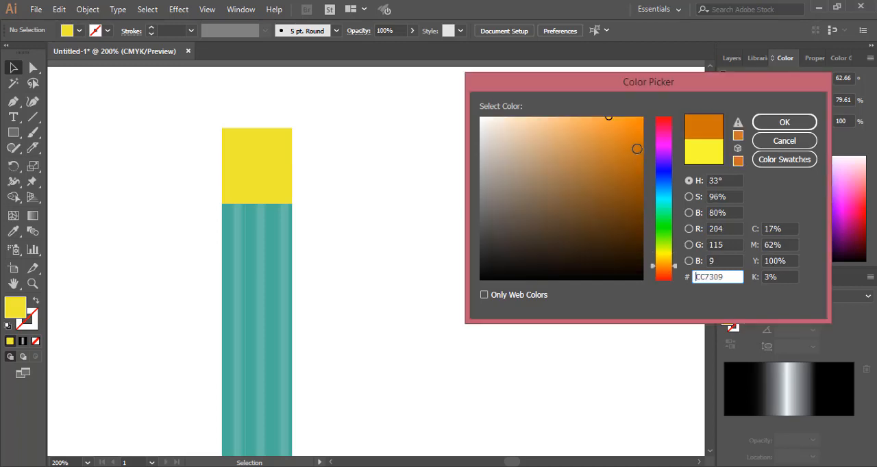
pyautogui.click(781, 123)
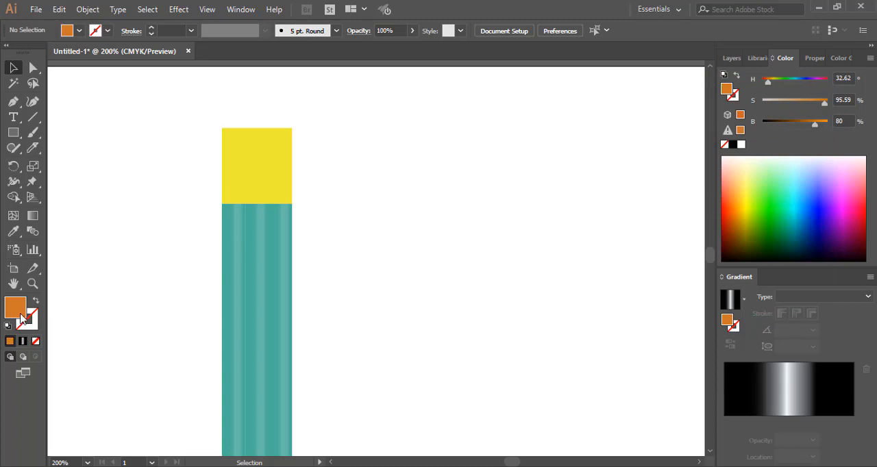
# Select the yellow block above the teal body and change its fill to orange (EFA335)
pyautogui.click(239, 180)
pyautogui.doubleClick(26, 315)
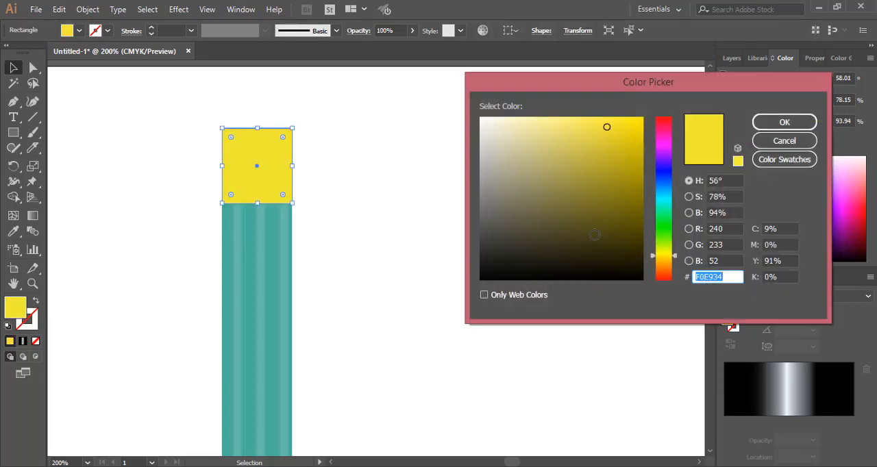
pyautogui.click(661, 264)
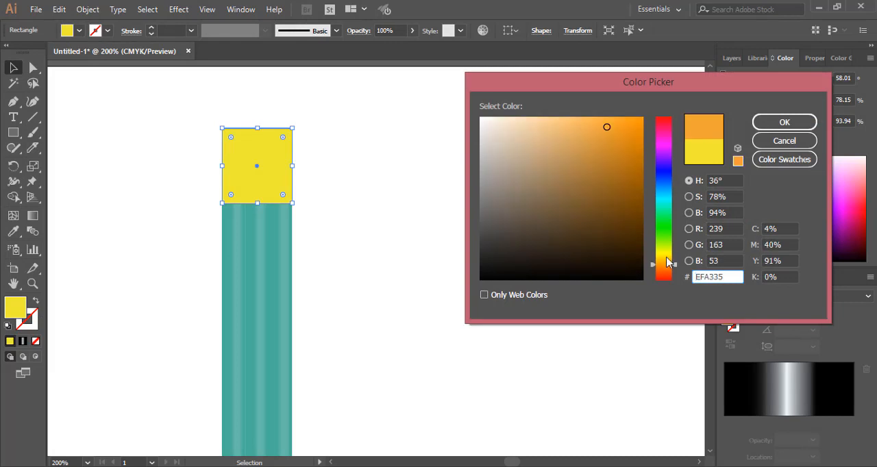
pyautogui.click(772, 124)
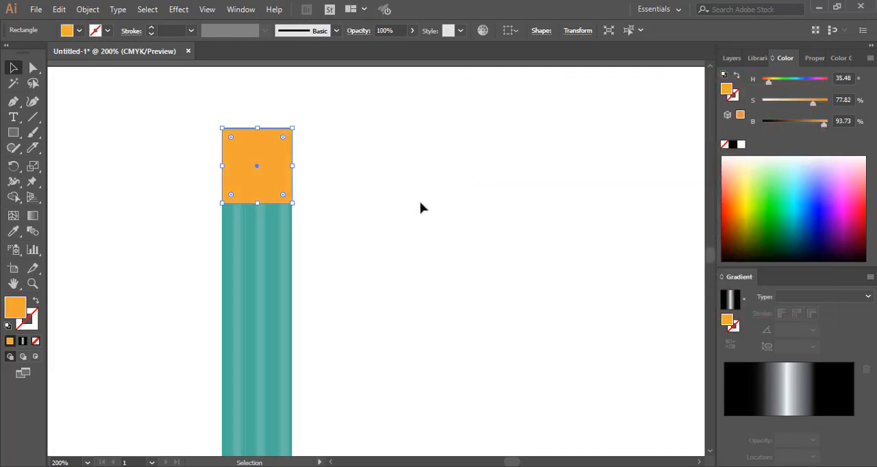
# Stretch the orange block upward in two stages, keeping its lower edge on the teal body
pyautogui.moveTo(261, 129); pyautogui.dragTo(259, 113)
pyautogui.scroll(3, 387, 178)
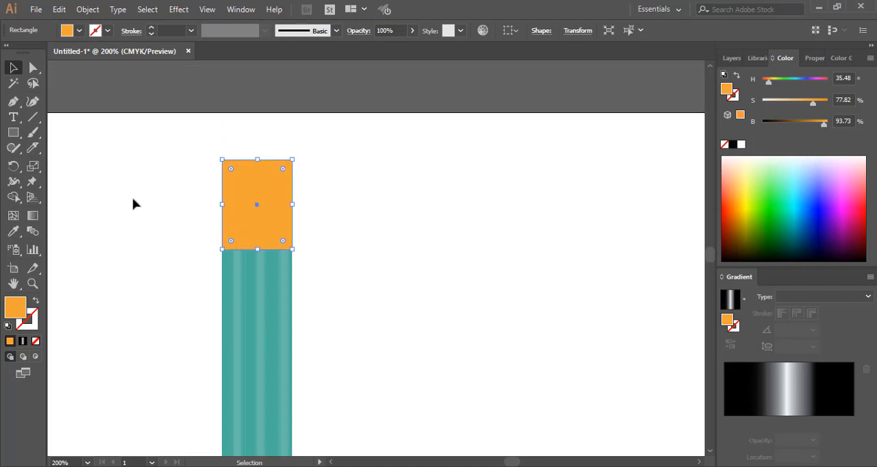
pyautogui.click(157, 204)
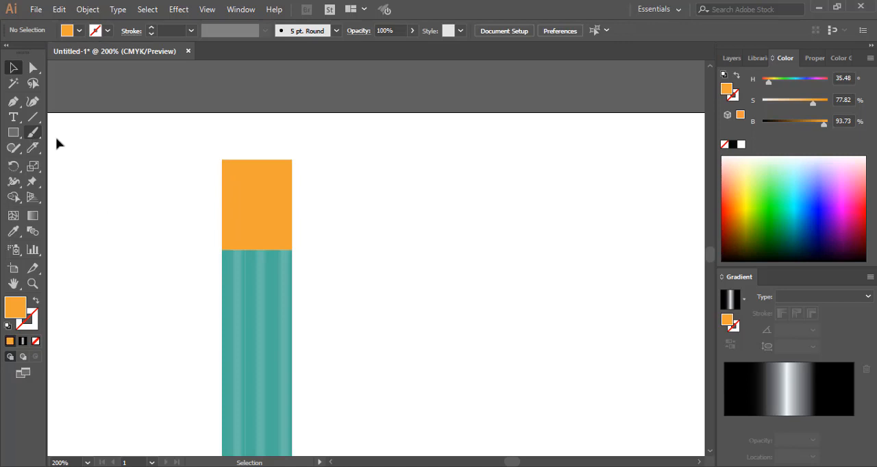
pyautogui.click(257, 171)
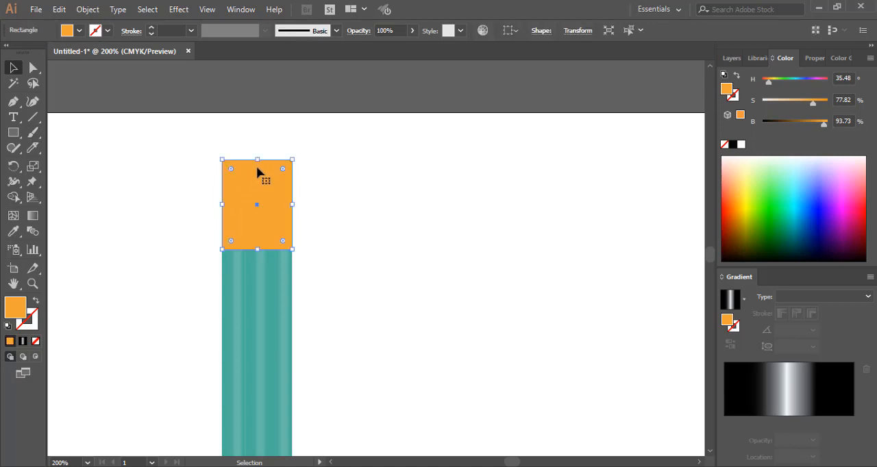
pyautogui.moveTo(258, 160); pyautogui.dragTo(259, 140)
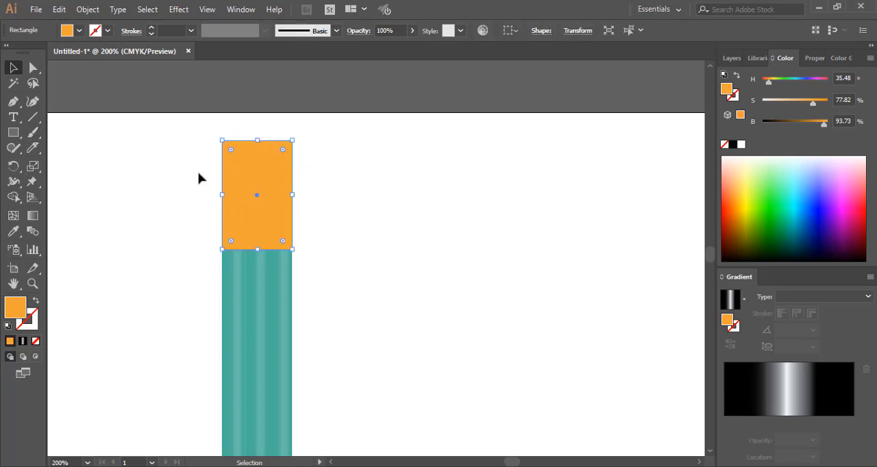
# Extend the artboard upward to a height of 950.44 pt and stretch the orange block's upper edge slightly higher
pyautogui.click(13, 268)
pyautogui.moveTo(561, 115); pyautogui.dragTo(558, 97)
pyautogui.scroll(3, 376, 264)
pyautogui.scroll(-3, 374, 273)
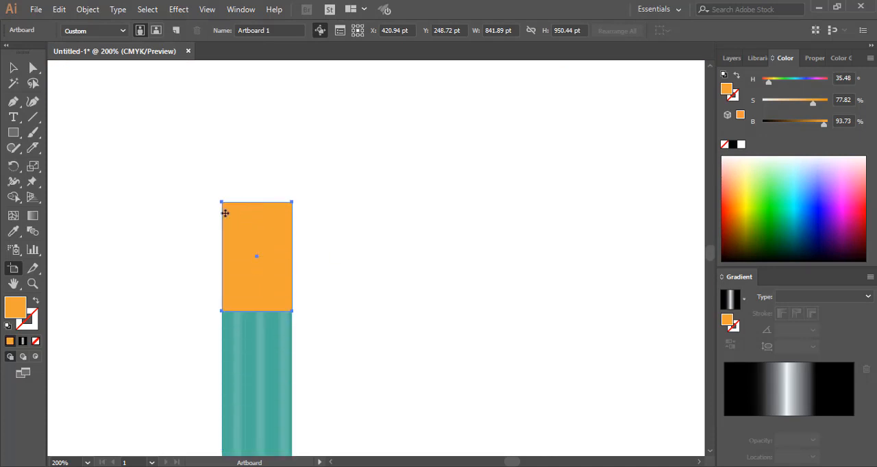
pyautogui.click(13, 67)
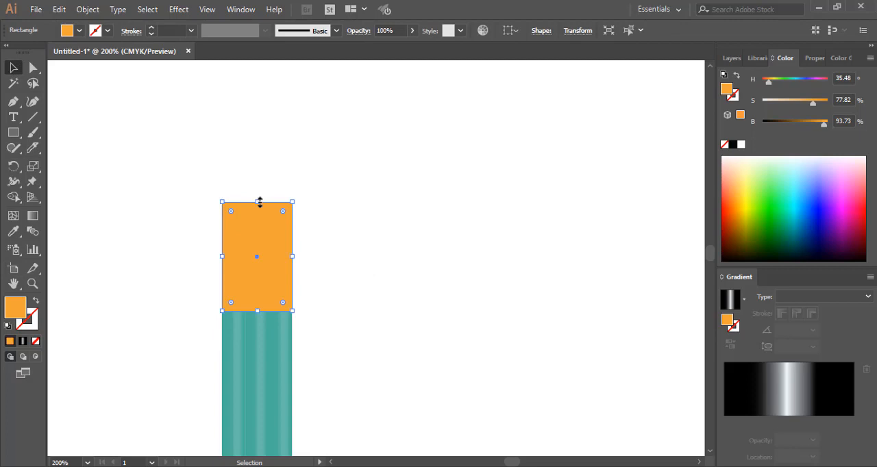
pyautogui.moveTo(260, 202); pyautogui.dragTo(259, 192)
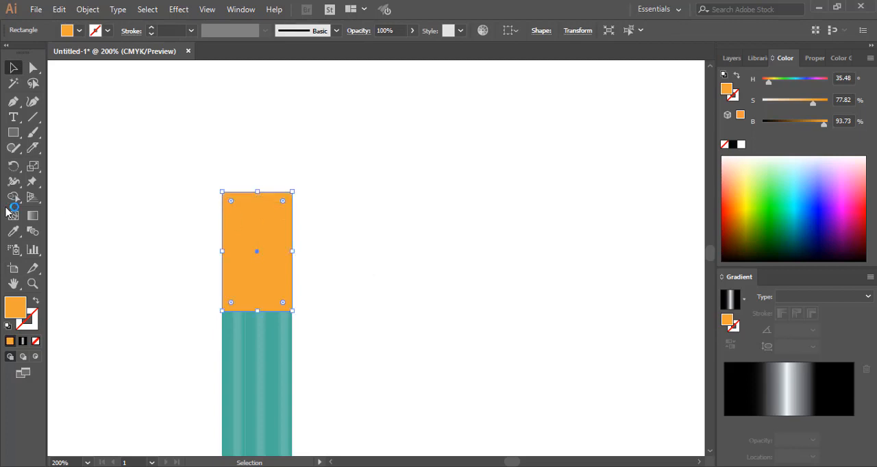
pyautogui.click(13, 132)
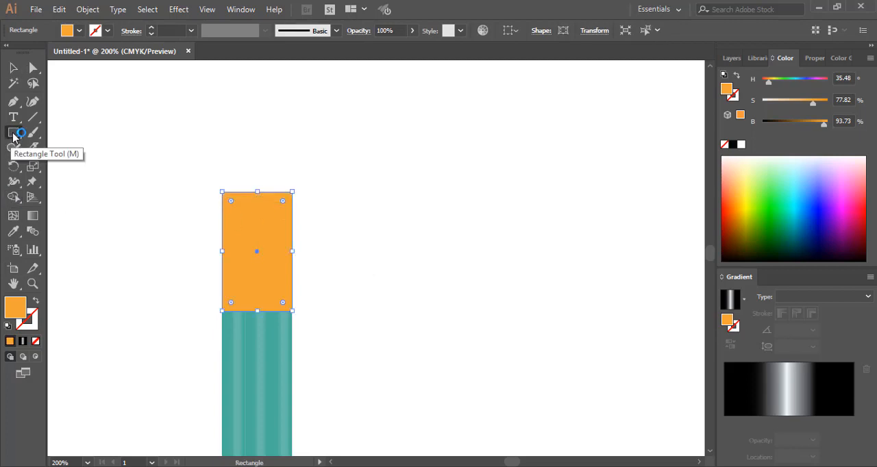
pyautogui.click(13, 134)
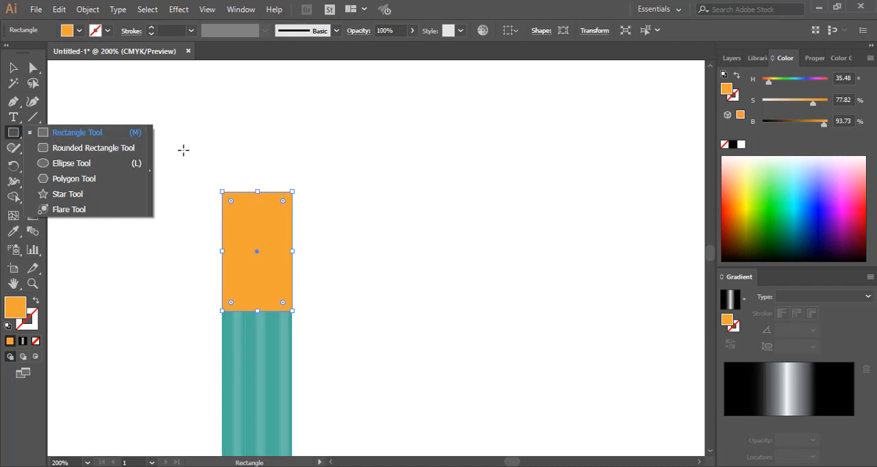
pyautogui.click(223, 152)
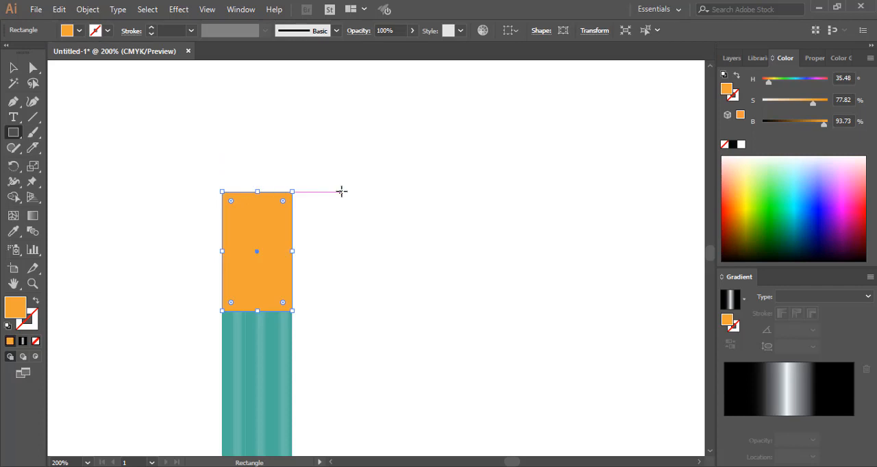
pyautogui.click(366, 165)
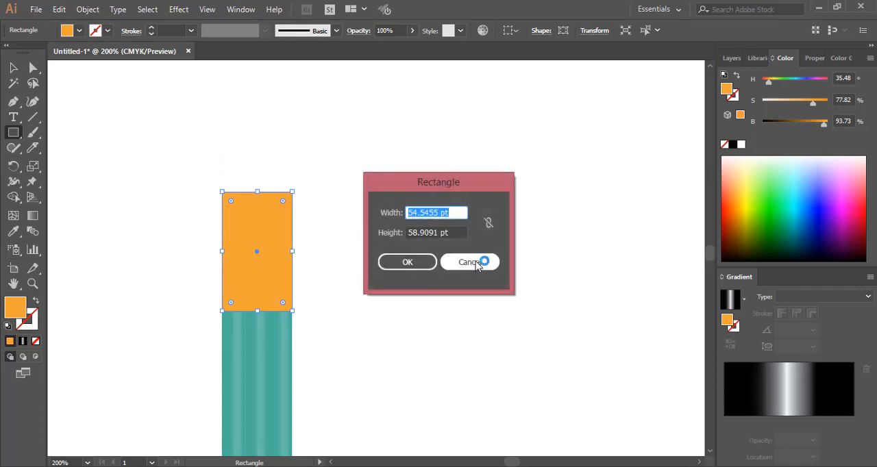
pyautogui.click(481, 260)
pyautogui.click(13, 69)
pyautogui.click(122, 135)
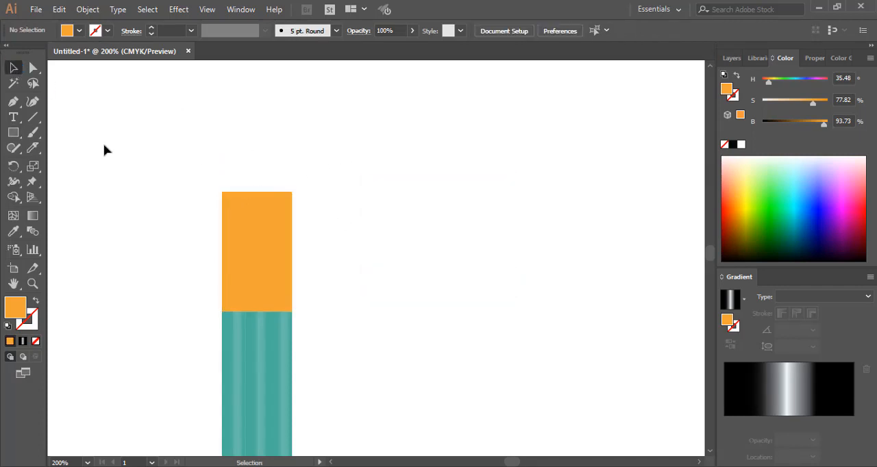
# Draw a rectangle about 54.5 by 36.5 pt directly on top of the orange block, matching its width, and deselect it
pyautogui.click(13, 132)
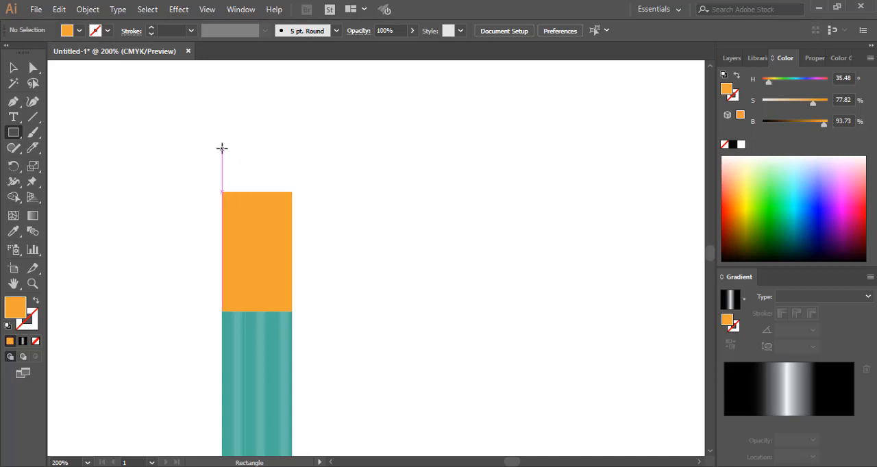
pyautogui.moveTo(222, 146); pyautogui.dragTo(292, 192)
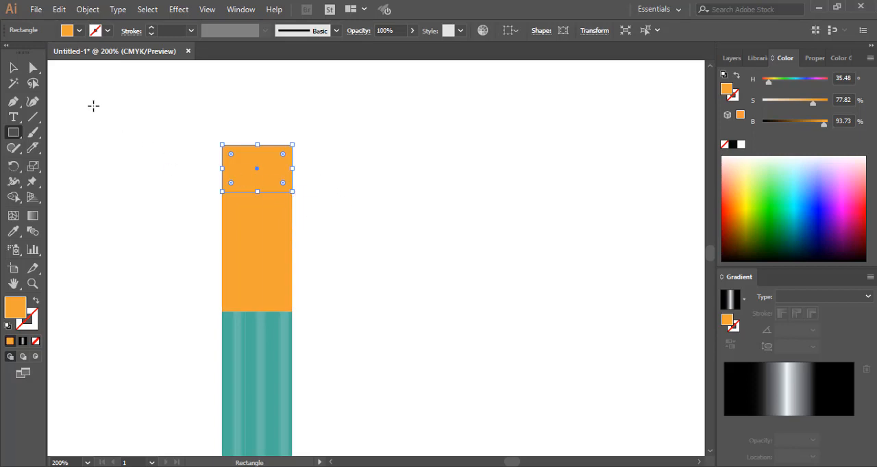
pyautogui.click(146, 155)
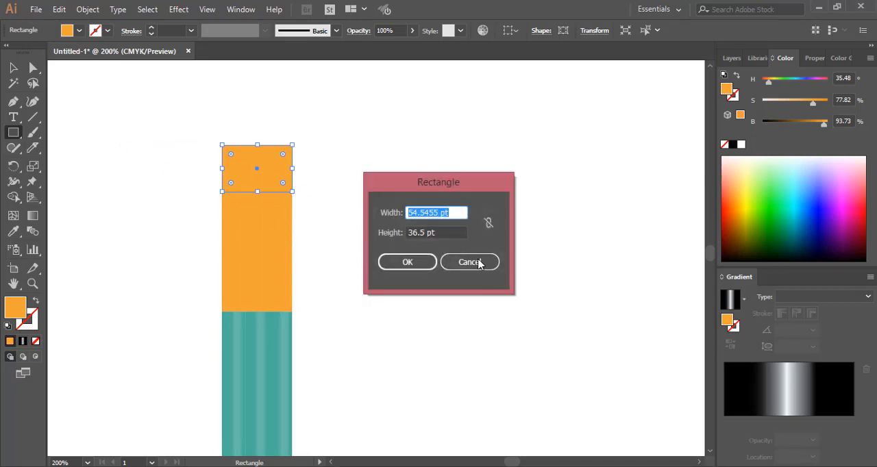
pyautogui.click(478, 264)
pyautogui.click(13, 67)
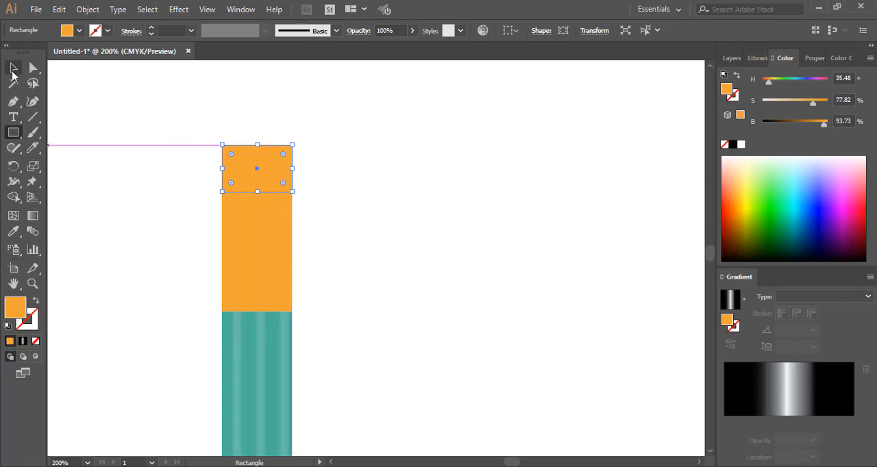
pyautogui.click(106, 174)
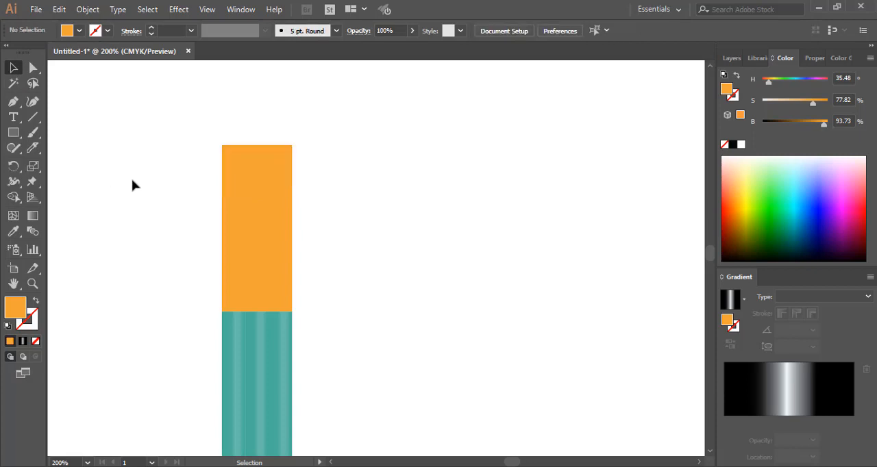
# Select the rectangle on top of the orange block, change its fill to pink (ED5AC4), and deselect it
pyautogui.click(247, 182)
pyautogui.doubleClick(15, 307)
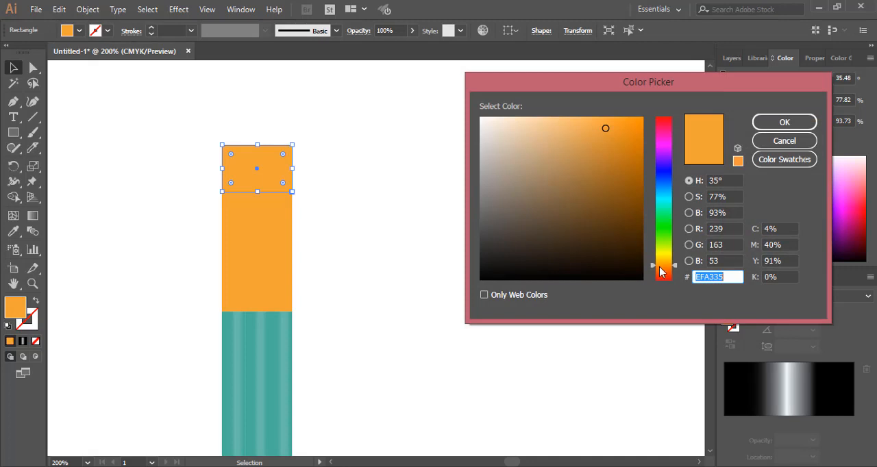
pyautogui.click(660, 258)
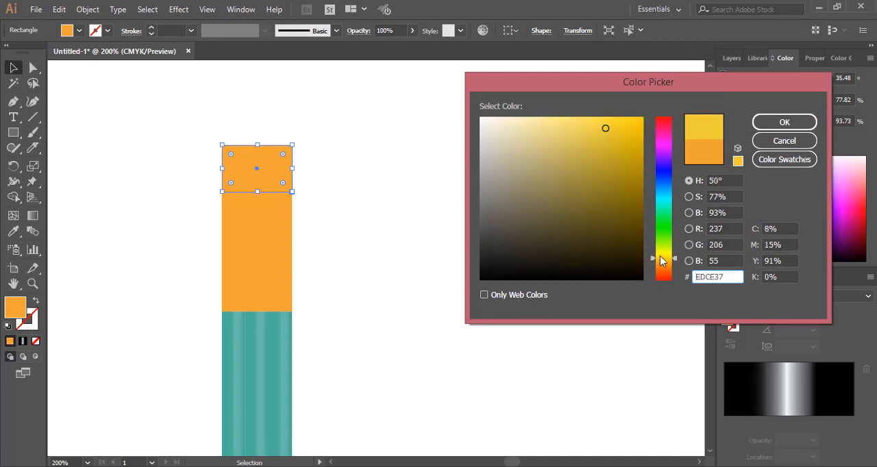
pyautogui.click(668, 264)
pyautogui.click(661, 148)
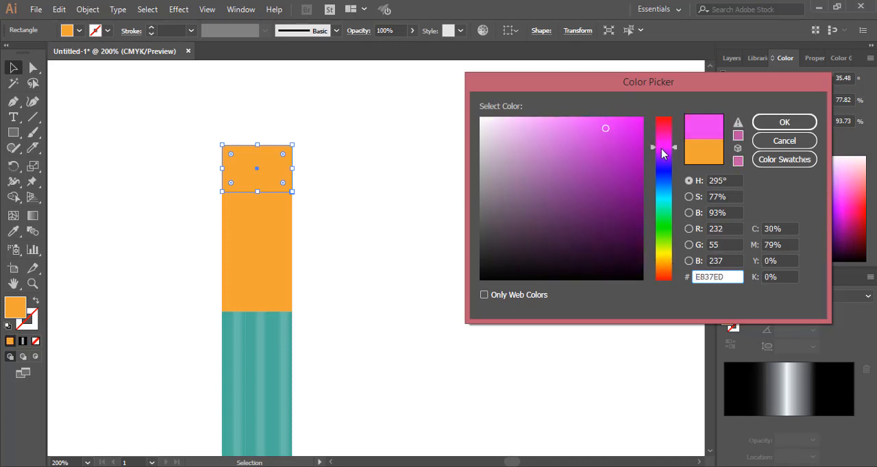
pyautogui.click(661, 152)
pyautogui.moveTo(668, 256); pyautogui.dragTo(668, 267)
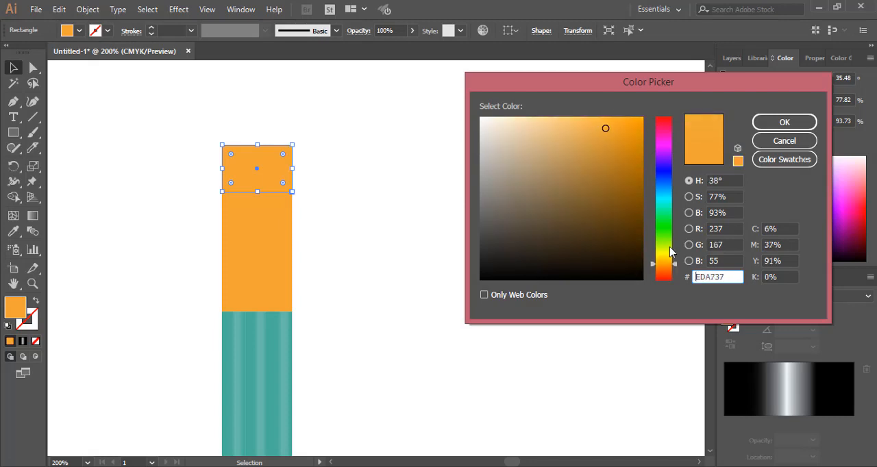
pyautogui.click(689, 196)
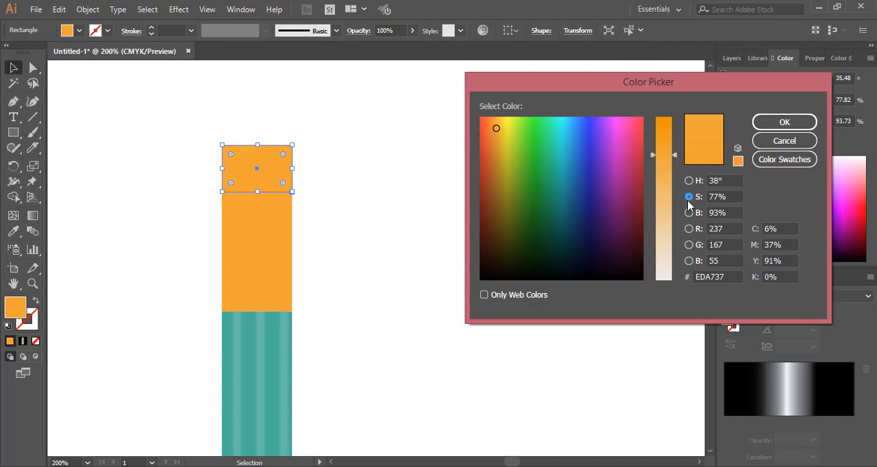
pyautogui.click(689, 229)
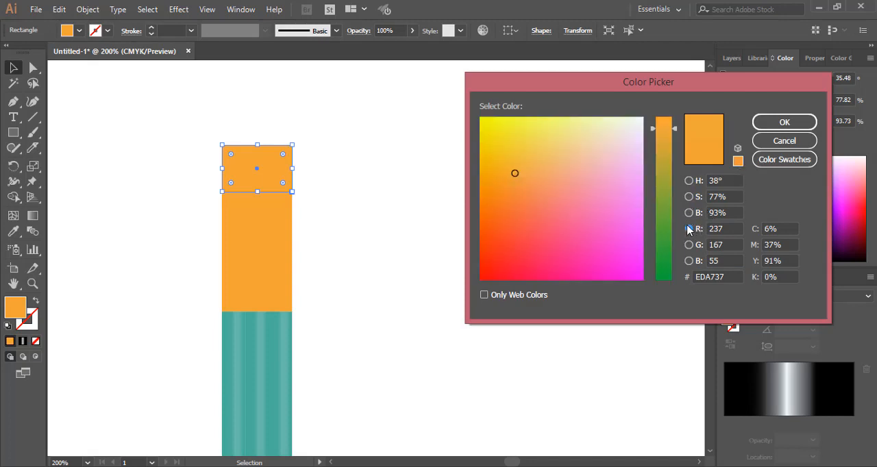
pyautogui.click(617, 204)
pyautogui.click(612, 125)
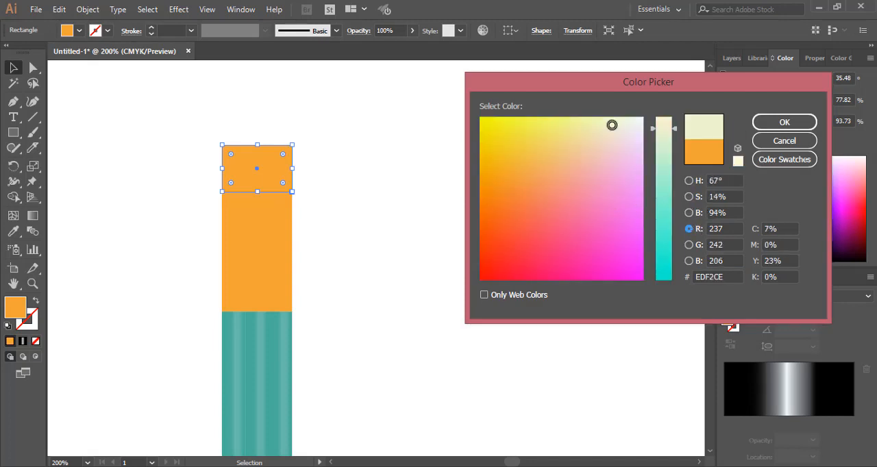
pyautogui.click(606, 222)
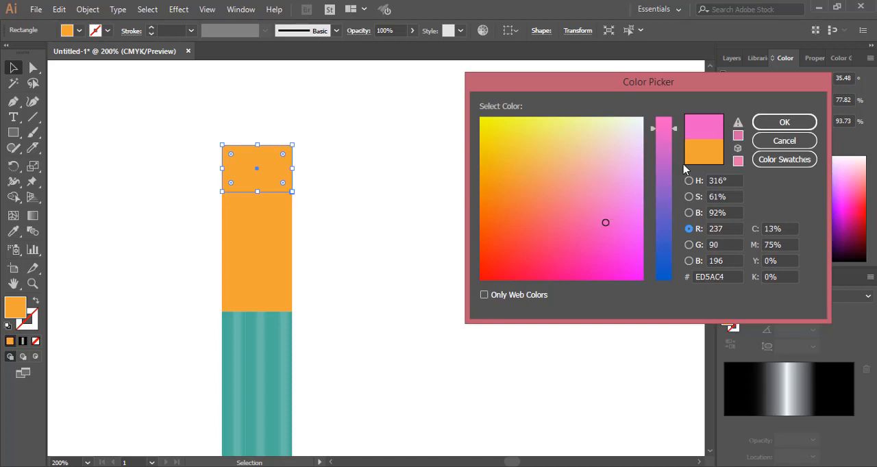
pyautogui.click(785, 121)
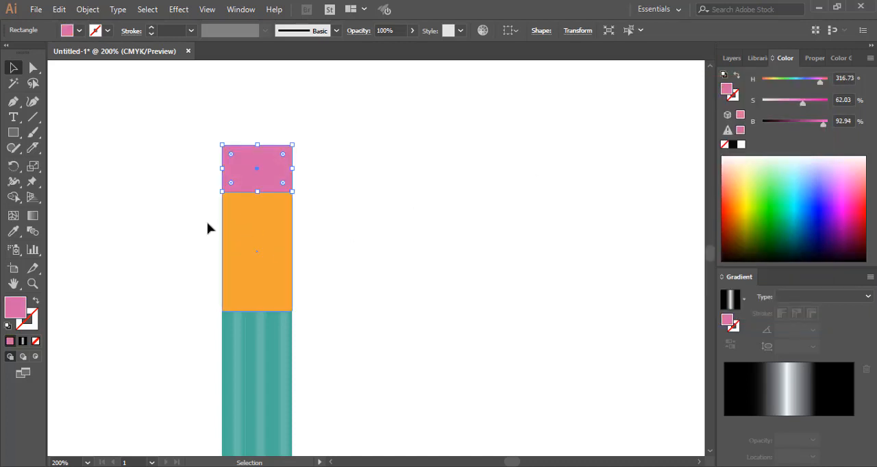
pyautogui.click(83, 102)
# Round the two upper corners of the pink eraser, keeping its lower corners square
pyautogui.click(33, 68)
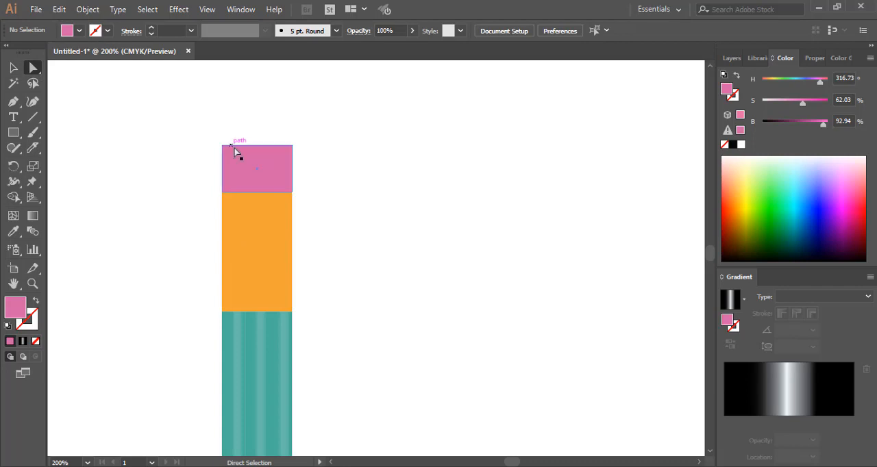
pyautogui.moveTo(267, 157); pyautogui.dragTo(300, 157)
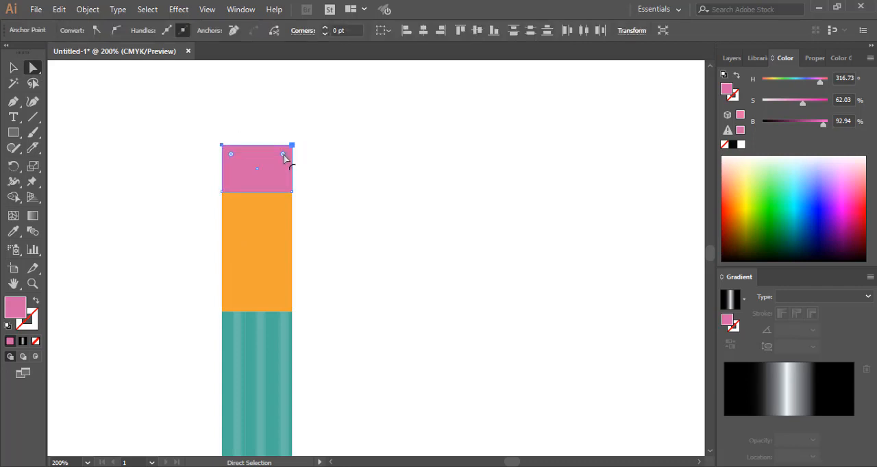
pyautogui.moveTo(283, 155); pyautogui.dragTo(283, 163)
pyautogui.click(365, 150)
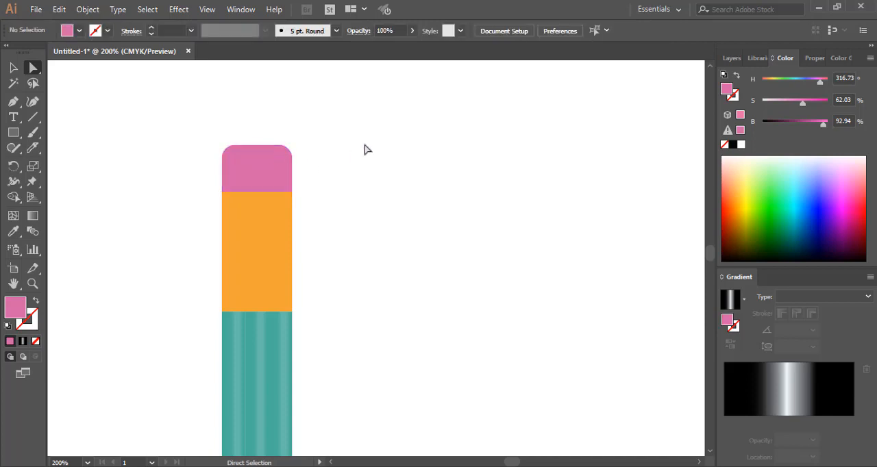
# Sample the orange block's colour with the Eyedropper and darken the current fill to brown (8C4C06)
pyautogui.scroll(-5, 366, 151)
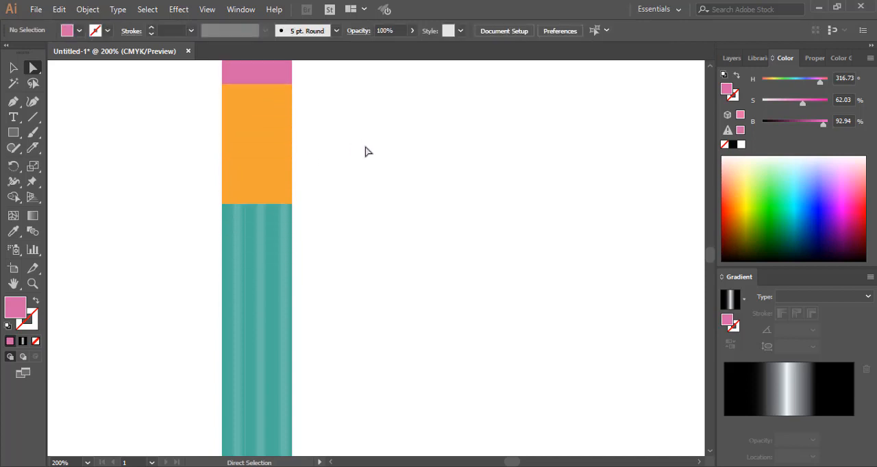
pyautogui.scroll(-2, 365, 150)
pyautogui.scroll(-1, 365, 150)
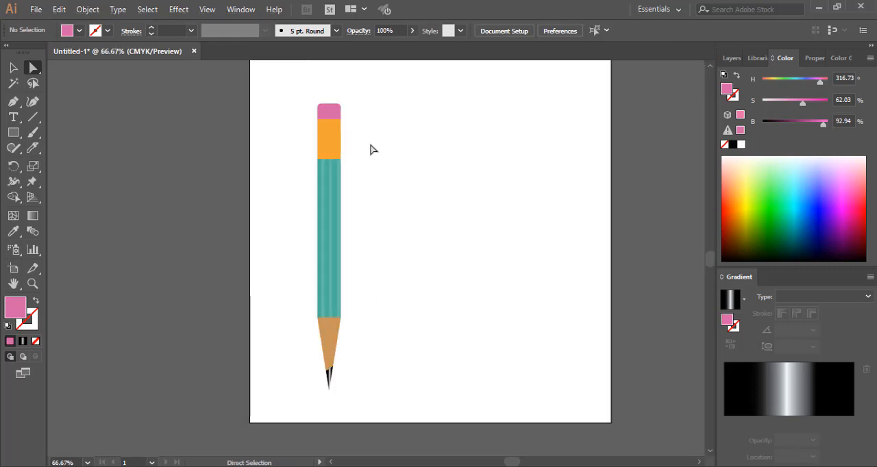
pyautogui.scroll(3, 370, 150)
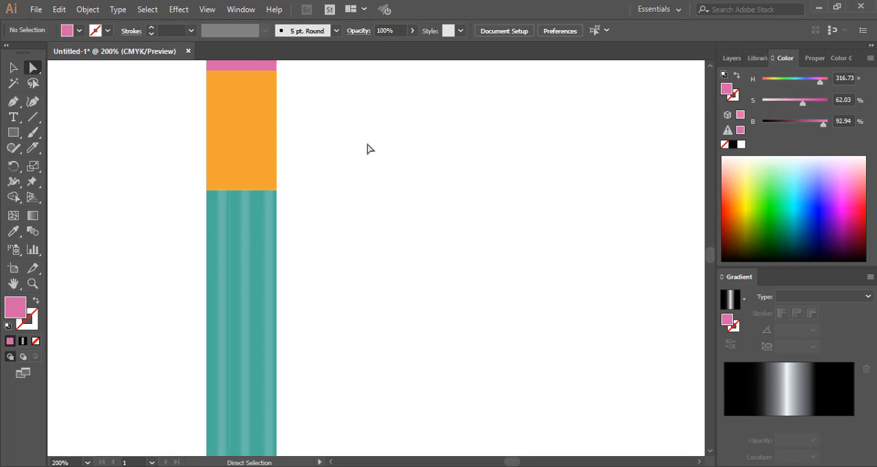
pyautogui.moveTo(354, 146); pyautogui.dragTo(393, 215)
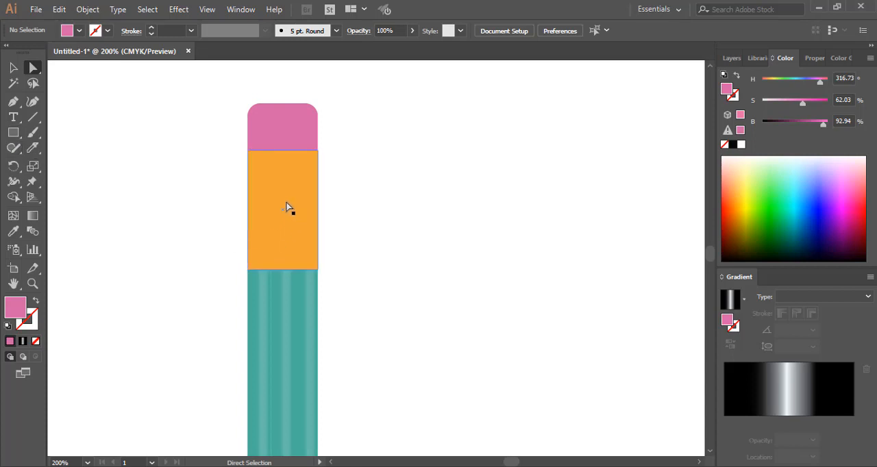
pyautogui.click(13, 231)
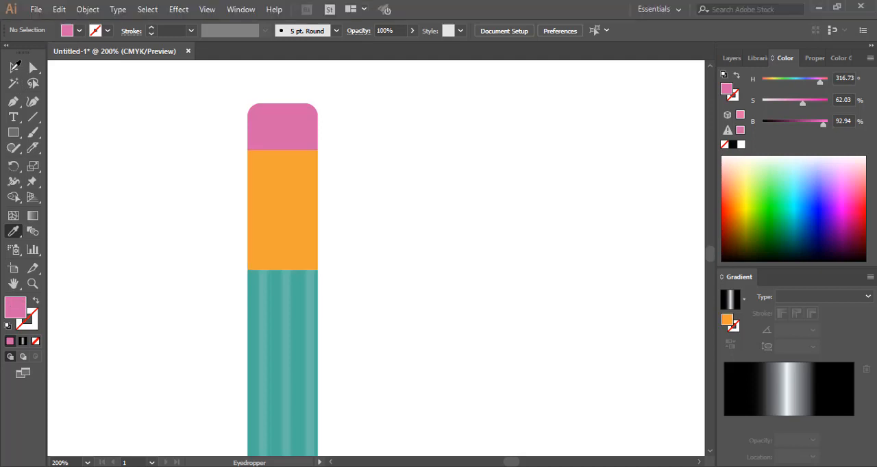
pyautogui.click(12, 71)
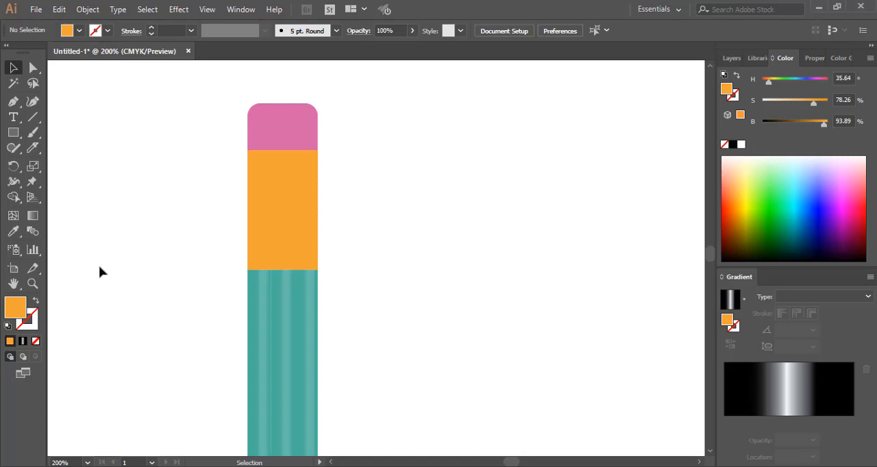
pyautogui.doubleClick(11, 312)
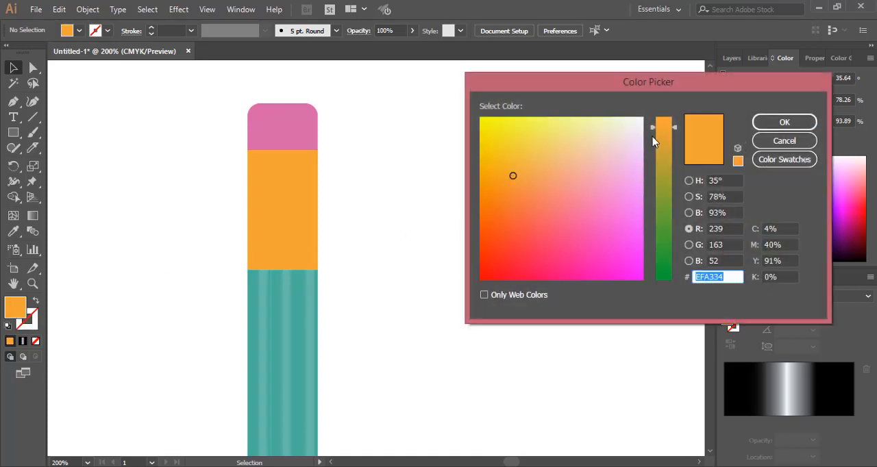
pyautogui.moveTo(656, 126); pyautogui.dragTo(656, 124)
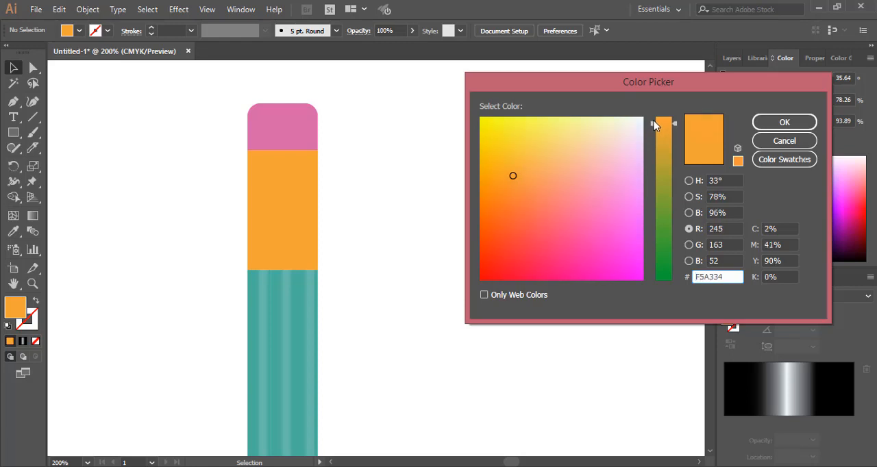
pyautogui.click(690, 181)
pyautogui.click(663, 271)
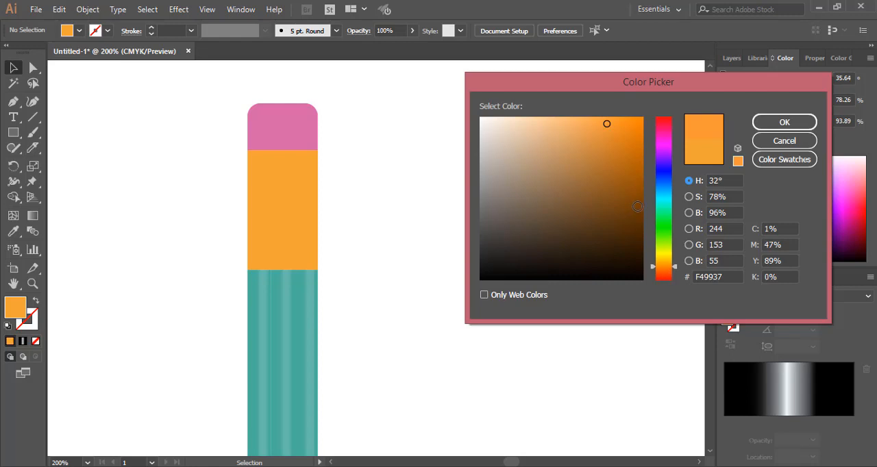
pyautogui.moveTo(638, 206); pyautogui.dragTo(637, 190)
pyautogui.click(784, 122)
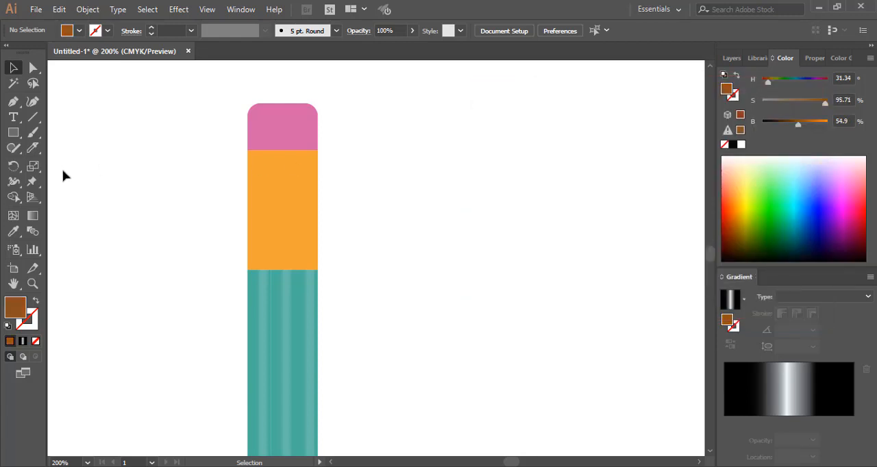
# Draw a narrow upright brown rectangle on the empty canvas to the right of the eraser
pyautogui.click(13, 134)
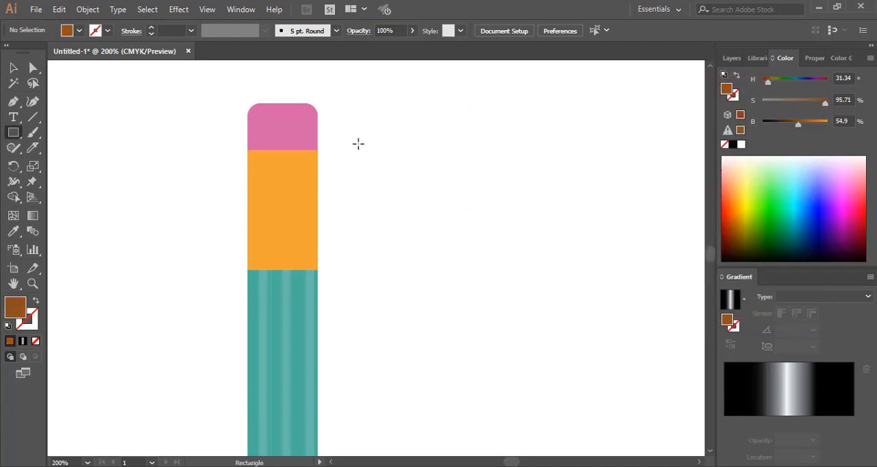
pyautogui.moveTo(358, 144); pyautogui.dragTo(361, 168)
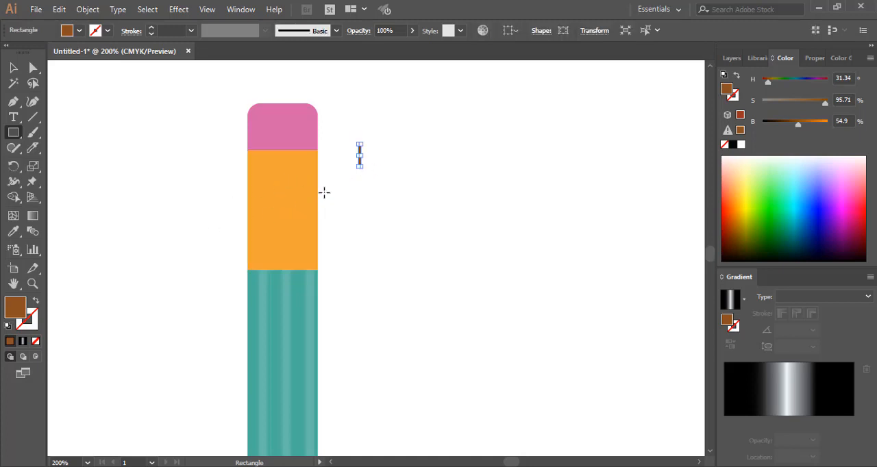
pyautogui.scroll(4, 345, 174)
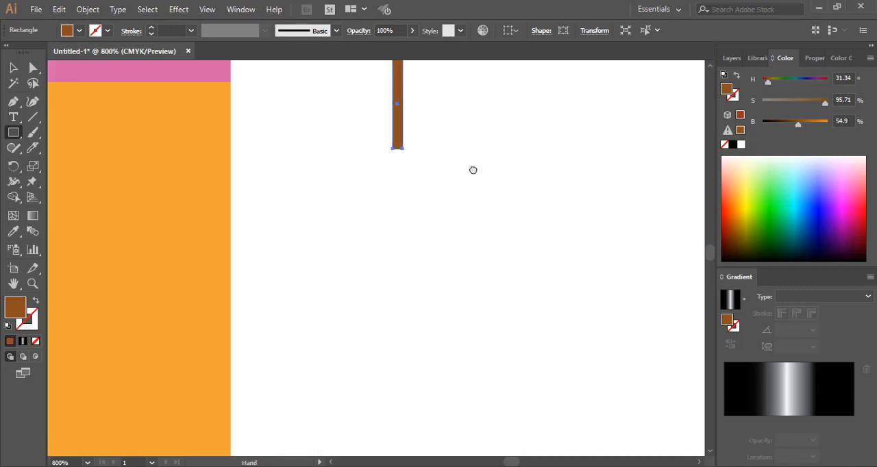
pyautogui.moveTo(472, 171); pyautogui.dragTo(468, 235)
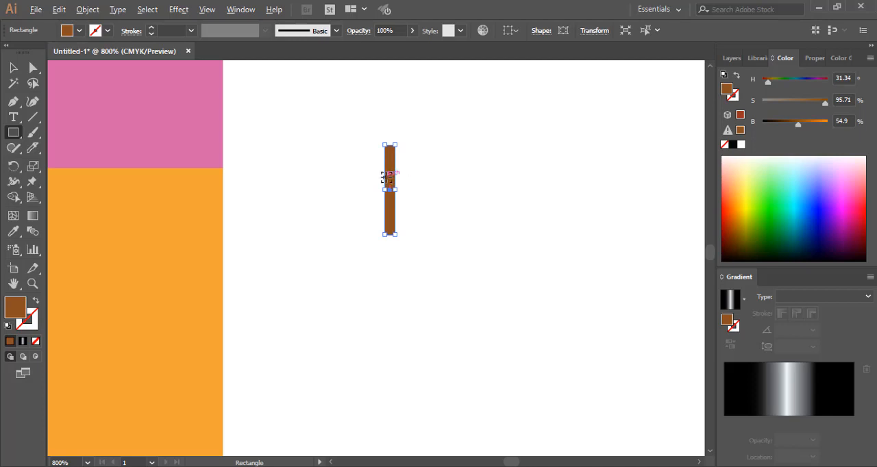
# Duplicate the brown strip directly against its right edge and fill the copy with orange-brown (CC6A09)
pyautogui.click(13, 67)
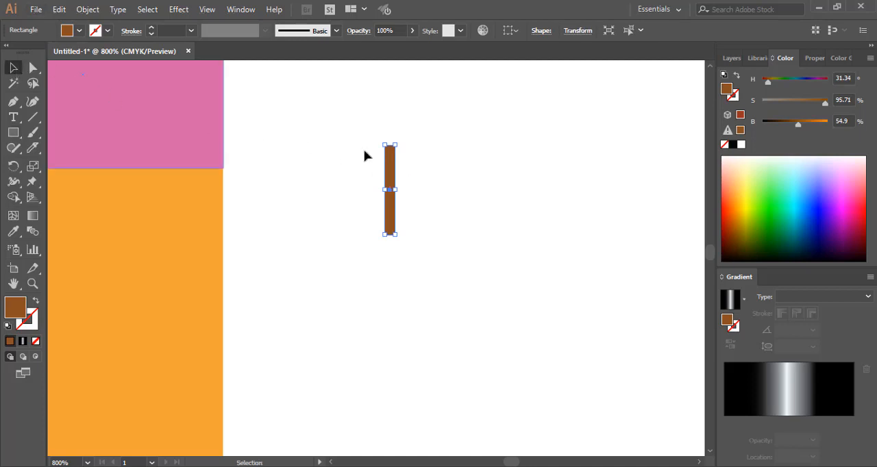
pyautogui.keyDown('alt'); pyautogui.moveTo(390, 168); pyautogui.dragTo(400, 171); pyautogui.keyUp('alt')
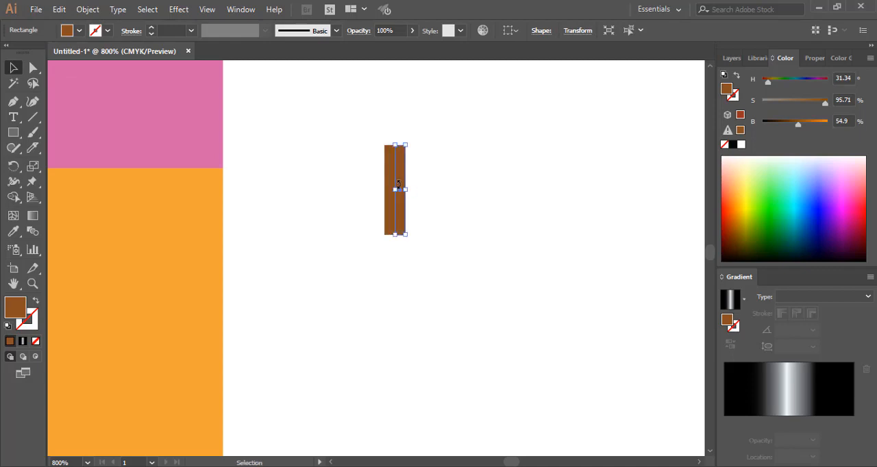
pyautogui.doubleClick(16, 310)
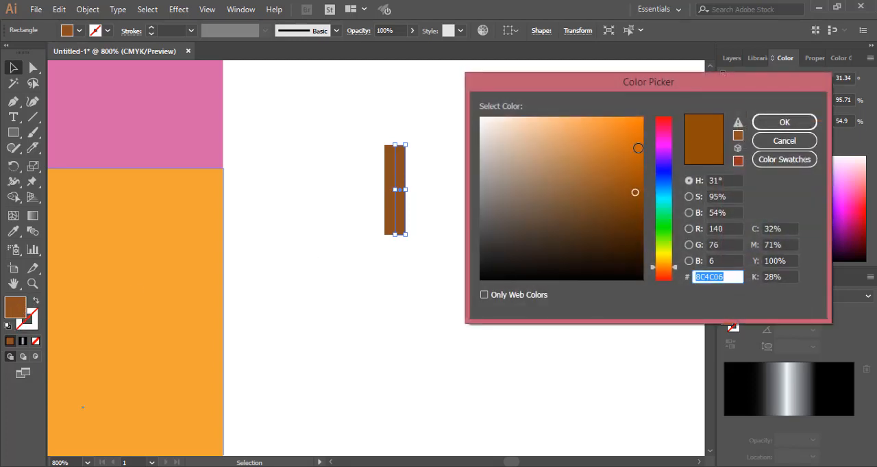
pyautogui.write('CC6A09')
pyautogui.click(769, 121)
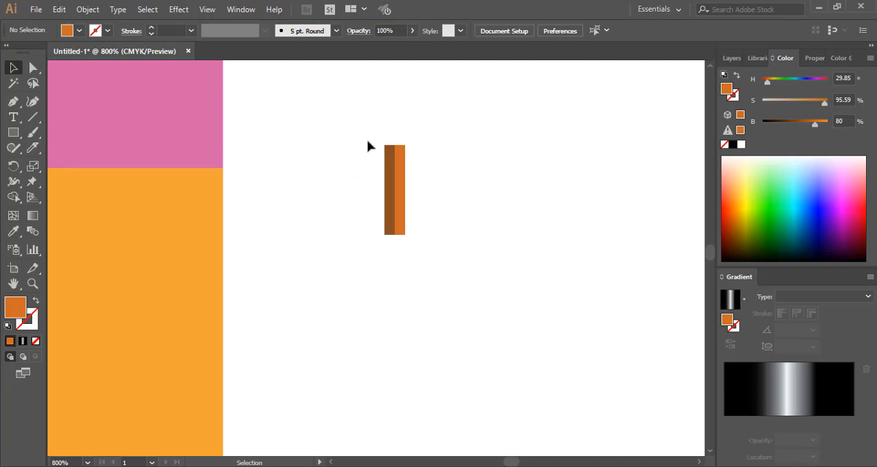
# Copy the two-tone strip pair to the right with a small gap and repeat the copy until thirteen pairs form a row
pyautogui.moveTo(368, 137); pyautogui.dragTo(432, 245)
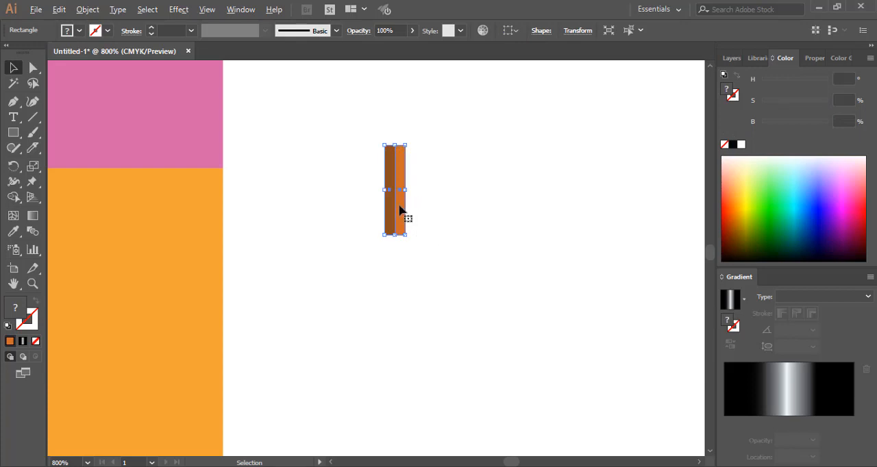
pyautogui.moveTo(400, 210); pyautogui.dragTo(427, 212)
pyautogui.hotkey('ctrl', 'd')
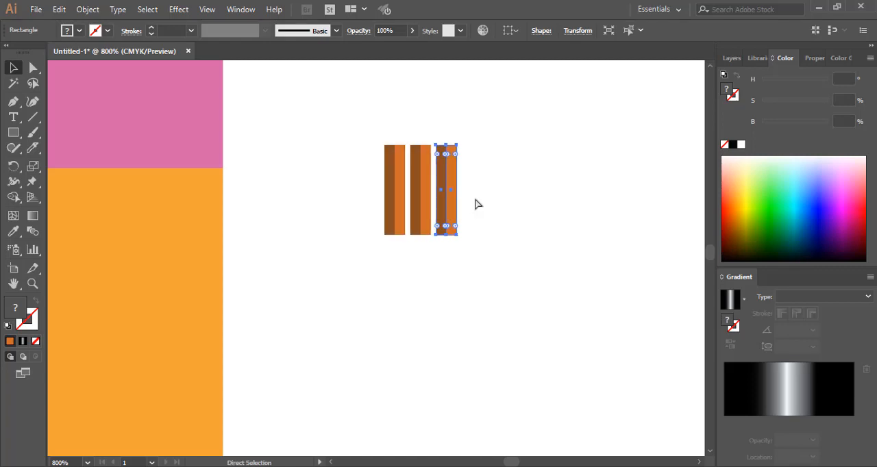
pyautogui.hotkey('ctrl', 'd')
pyautogui.hotkey('ctrl', 'd')
pyautogui.hotkey('ctrl', 'd')
pyautogui.hotkey('ctrl', 'd')
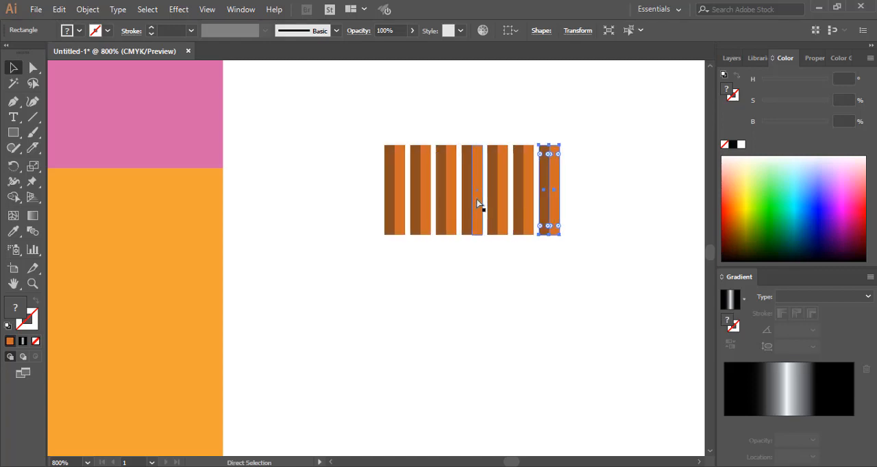
pyautogui.hotkey('ctrl', 'd')
pyautogui.hotkey('ctrl', 'd')
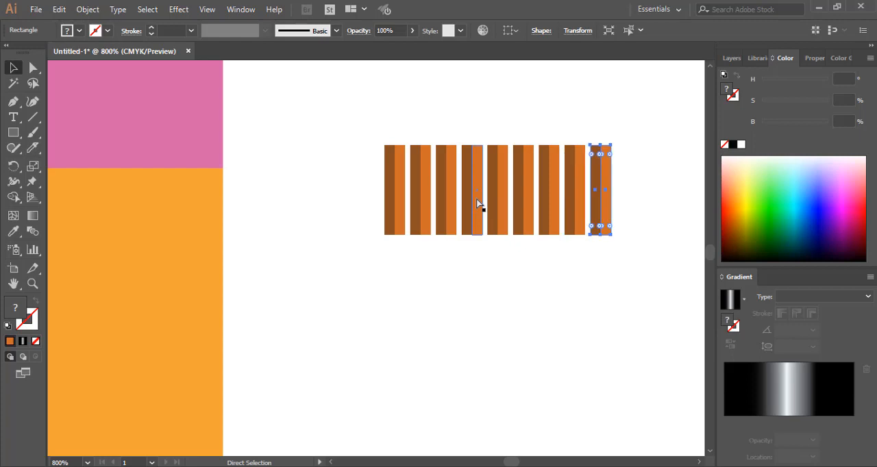
pyautogui.hotkey('ctrl', 'd')
pyautogui.hotkey('ctrl', 'd')
pyautogui.hotkey('ctrl', 'd')
pyautogui.hotkey('ctrl', 'd')
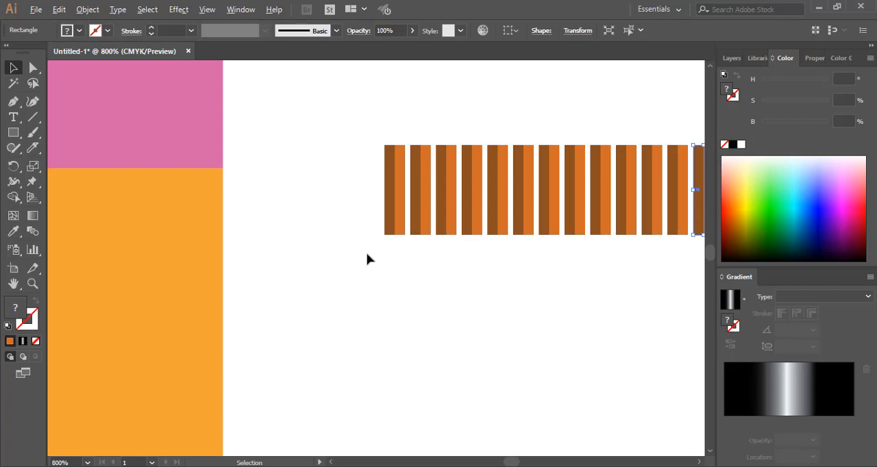
# Select the whole row of thirteen two-tone strip pairs and narrow it horizontally to about 70% of its width
pyautogui.scroll(-1, 367, 258)
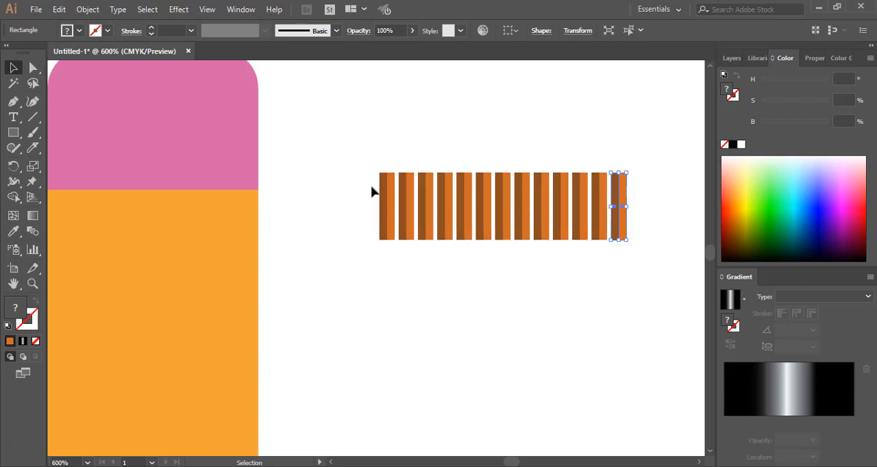
pyautogui.moveTo(366, 160); pyautogui.dragTo(657, 282)
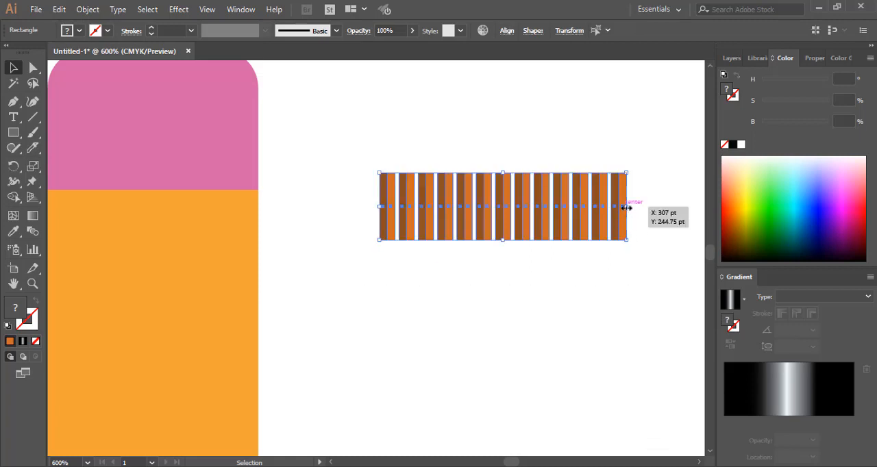
pyautogui.moveTo(625, 207); pyautogui.dragTo(554, 206)
pyautogui.scroll(-1, 349, 284)
pyautogui.scroll(2, 349, 284)
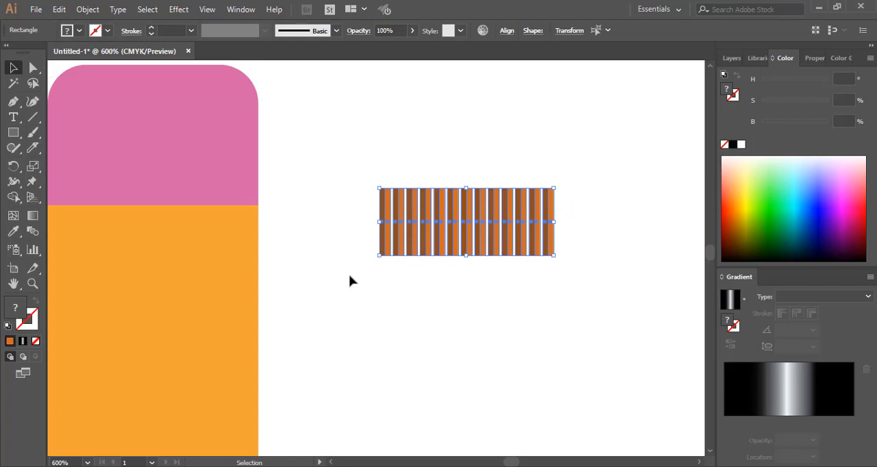
pyautogui.click(563, 225)
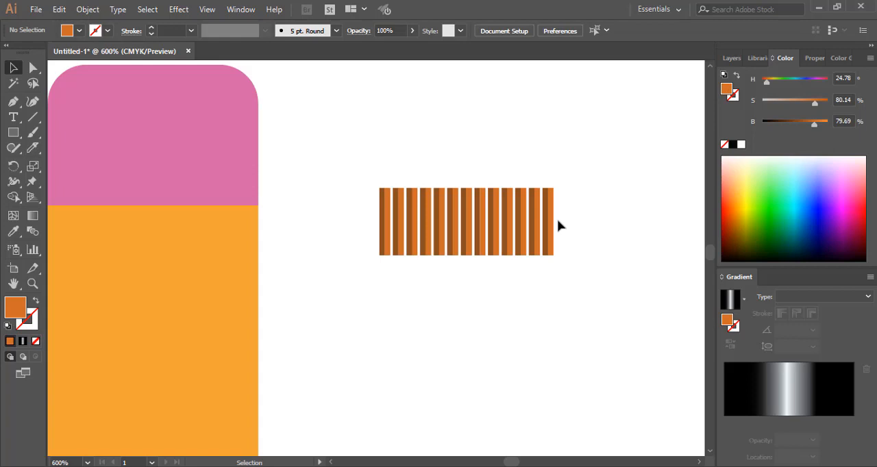
# Copy the last strip pair to the right with the same gap and repeat the copy until the row has twenty-one pairs
pyautogui.moveTo(555, 225)
pyautogui.mouseDown()
pyautogui.moveTo(551, 233)
pyautogui.moveTo(564, 239)
pyautogui.mouseUp()
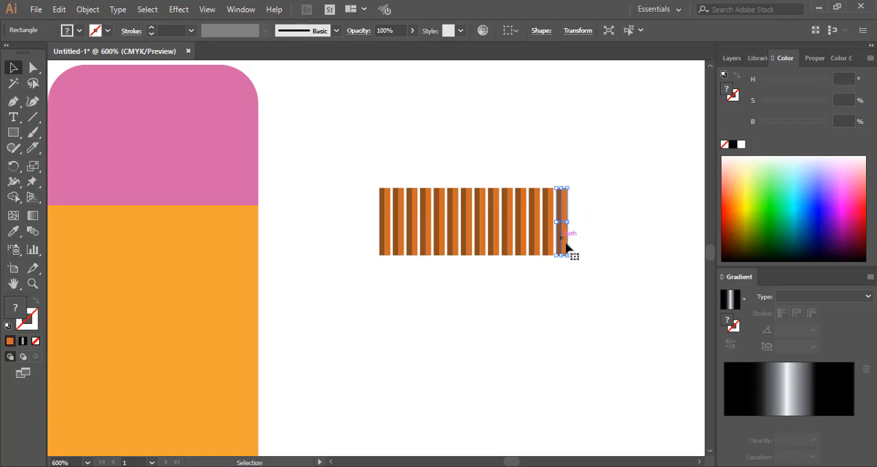
pyautogui.hotkey('ctrl', 'd')
pyautogui.hotkey('ctrl', 'd')
pyautogui.hotkey('ctrl', 'd')
pyautogui.hotkey('ctrl', 'd')
pyautogui.hotkey('ctrl', 'd')
pyautogui.hotkey('ctrl', 'd')
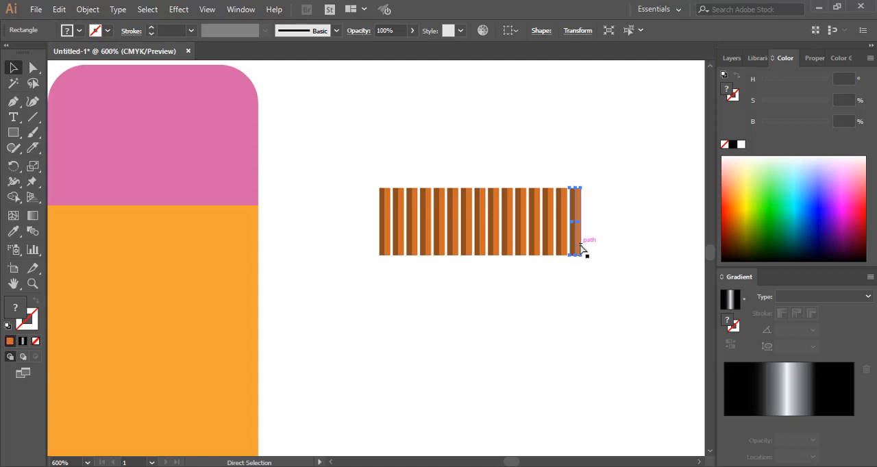
pyautogui.hotkey('ctrl', 'd')
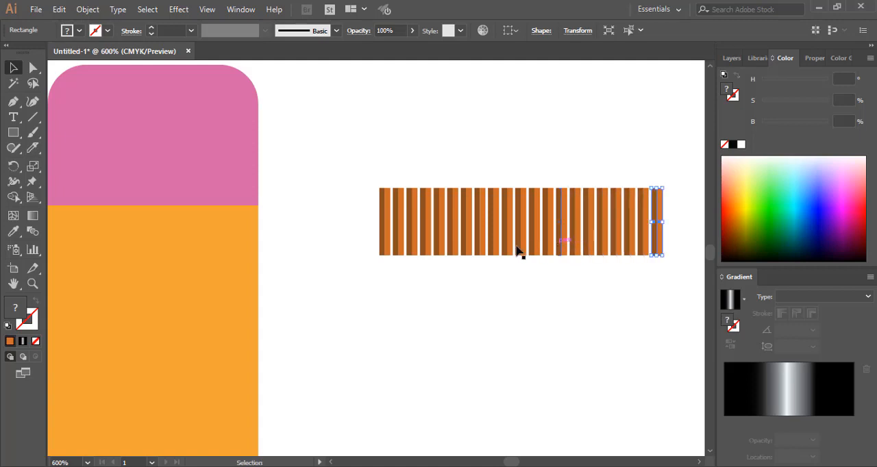
# Move the whole striped row onto the orange ferrule just below the eraser and narrow it to match the ferrule's width
pyautogui.moveTo(349, 177); pyautogui.dragTo(680, 309)
pyautogui.press('a')
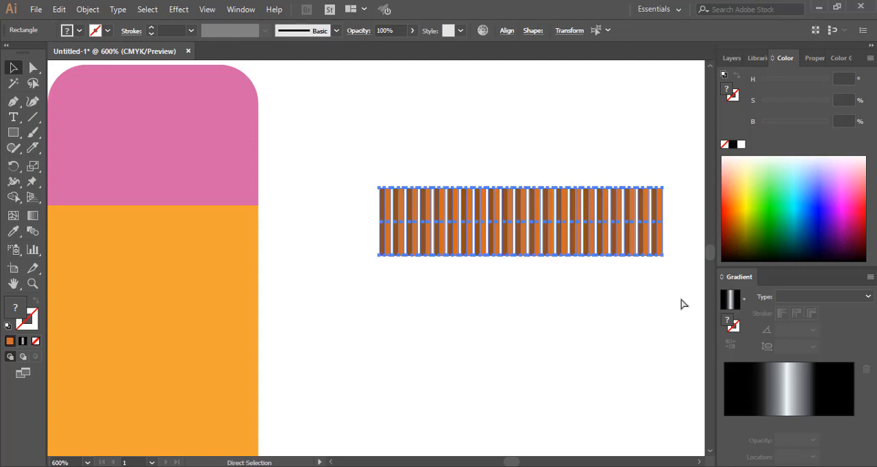
pyautogui.press('v')
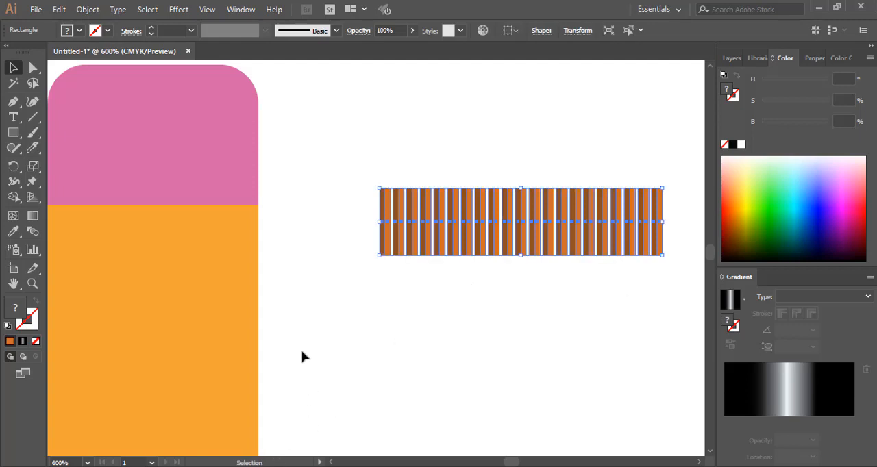
pyautogui.moveTo(304, 355); pyautogui.dragTo(367, 347)
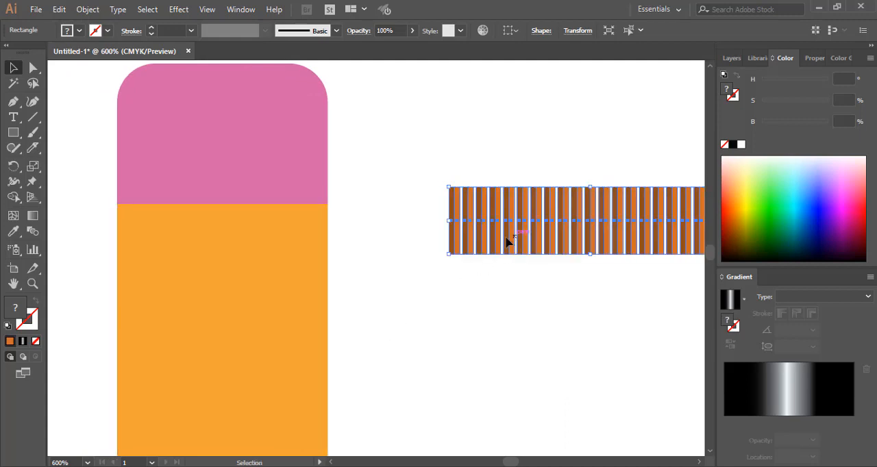
pyautogui.moveTo(513, 238); pyautogui.dragTo(185, 271)
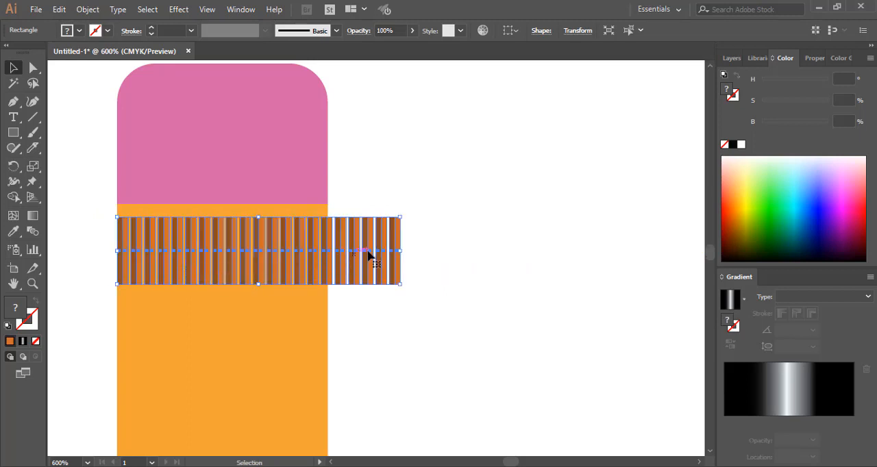
pyautogui.moveTo(398, 252); pyautogui.dragTo(328, 252)
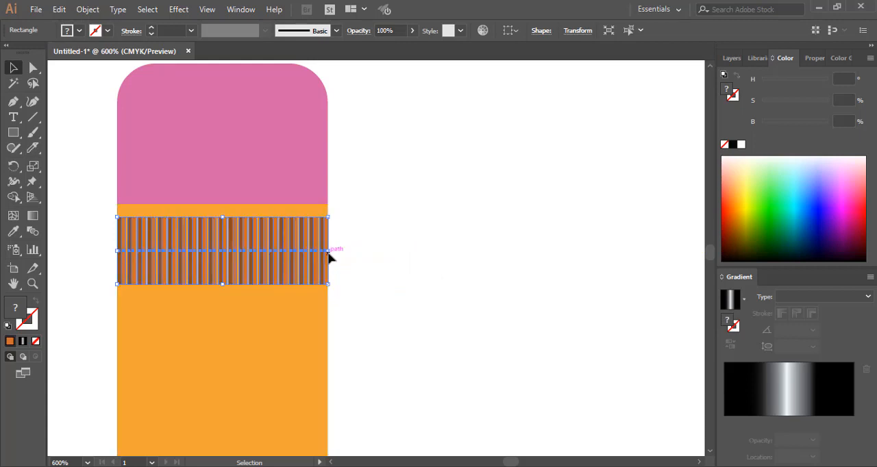
pyautogui.click(374, 261)
# Copy the striped band straight down with a small orange gap and repeat the copy until four bands cover the ferrule
pyautogui.scroll(-3, 378, 265)
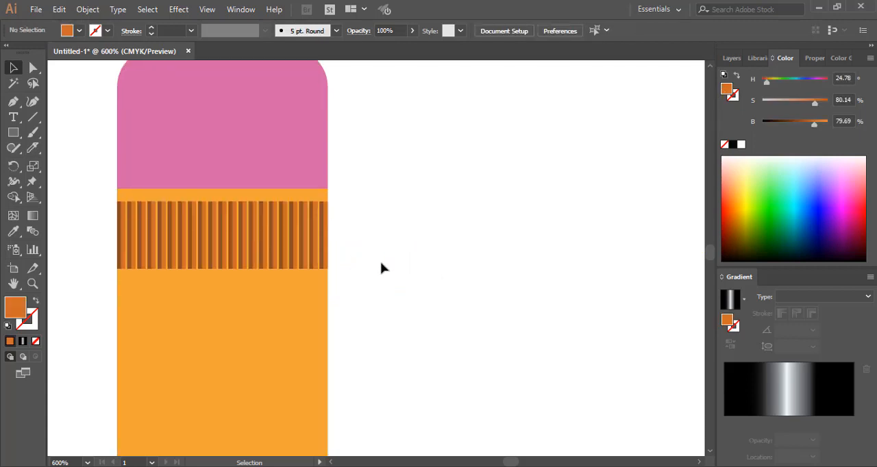
pyautogui.keyDown('alt'); pyautogui.scroll(-3, 383, 268); pyautogui.keyUp('alt')
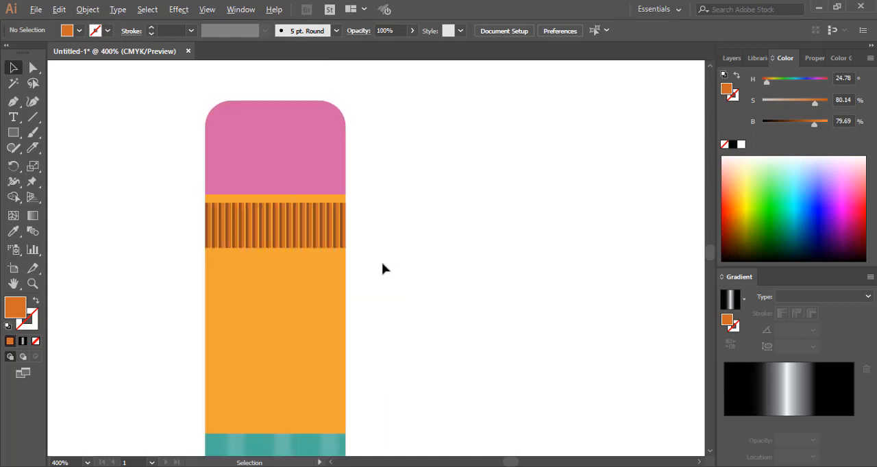
pyautogui.keyDown('alt'); pyautogui.scroll(2, 383, 268); pyautogui.keyUp('alt')
pyautogui.keyDown('alt'); pyautogui.scroll(2, 384, 269); pyautogui.keyUp('alt')
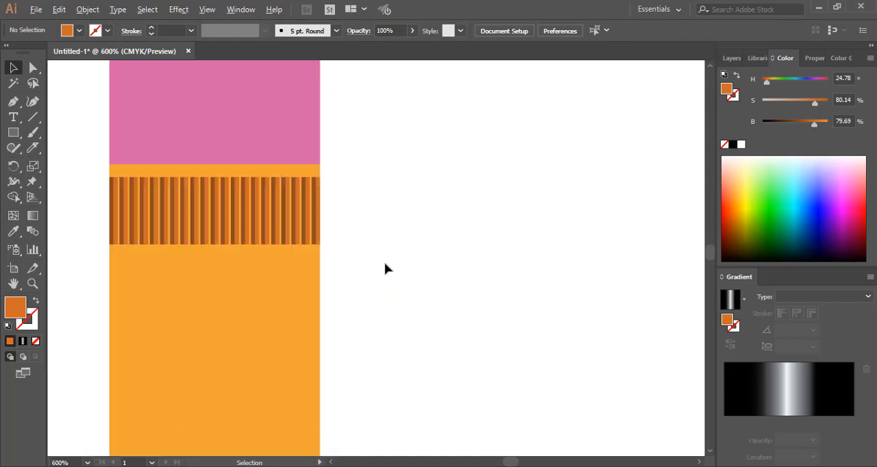
pyautogui.keyDown('alt'); pyautogui.scroll(-1, 385, 268); pyautogui.keyUp('alt')
pyautogui.keyDown('alt'); pyautogui.scroll(1, 386, 269); pyautogui.keyUp('alt')
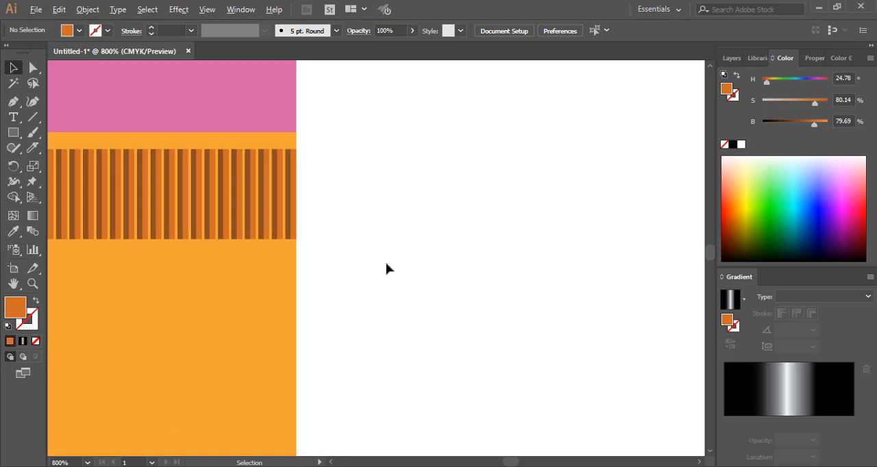
pyautogui.keyDown('alt'); pyautogui.scroll(-2, 386, 268); pyautogui.keyUp('alt')
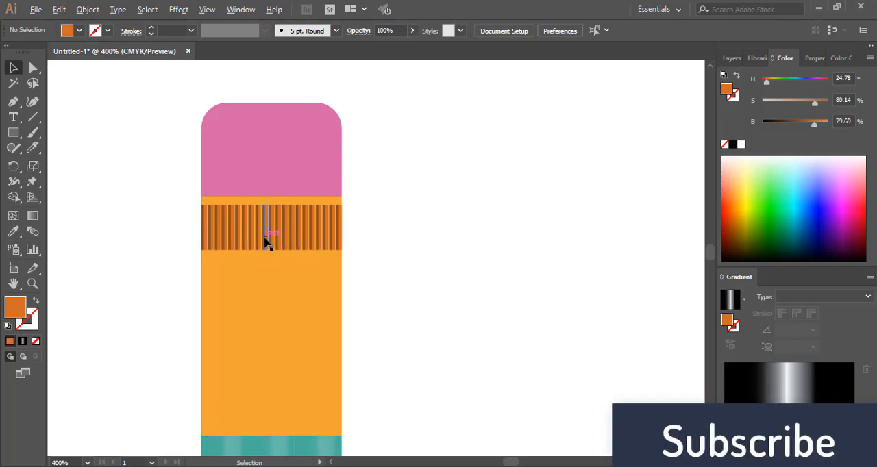
pyautogui.moveTo(267, 242); pyautogui.dragTo(268, 298)
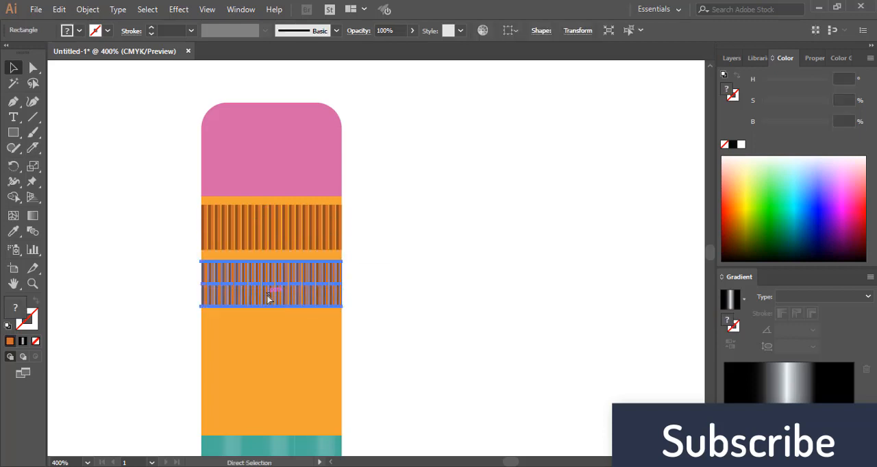
pyautogui.hotkey('ctrl', 'd')
pyautogui.hotkey('ctrl', 'd')
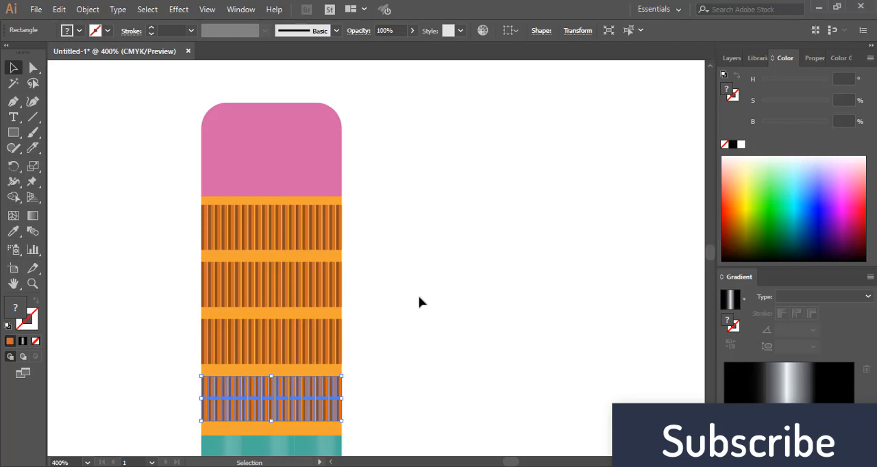
pyautogui.click(420, 298)
pyautogui.scroll(-1, 420, 299)
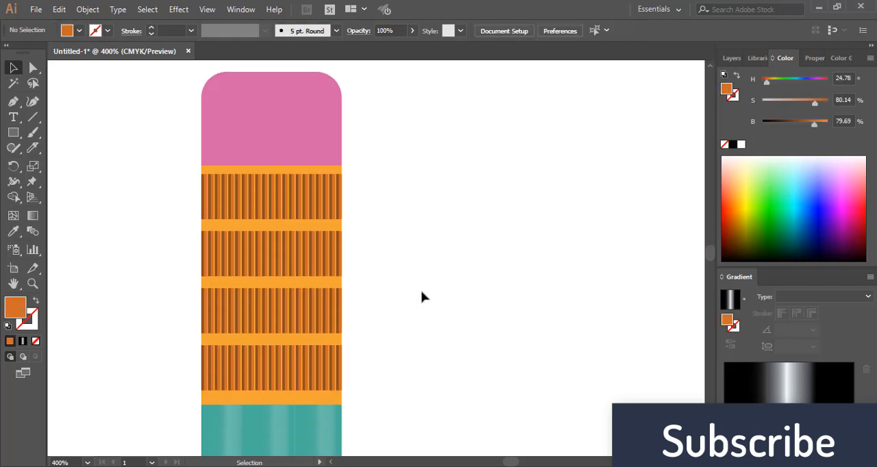
pyautogui.scroll(-3, 422, 298)
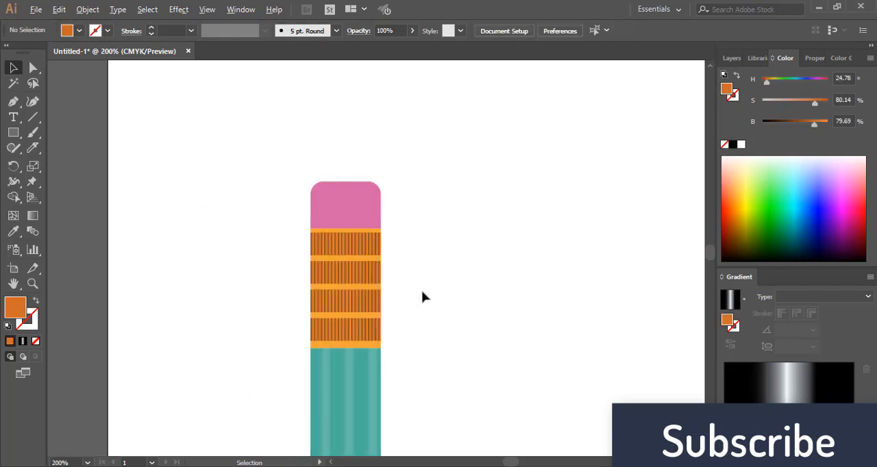
pyautogui.press('space')
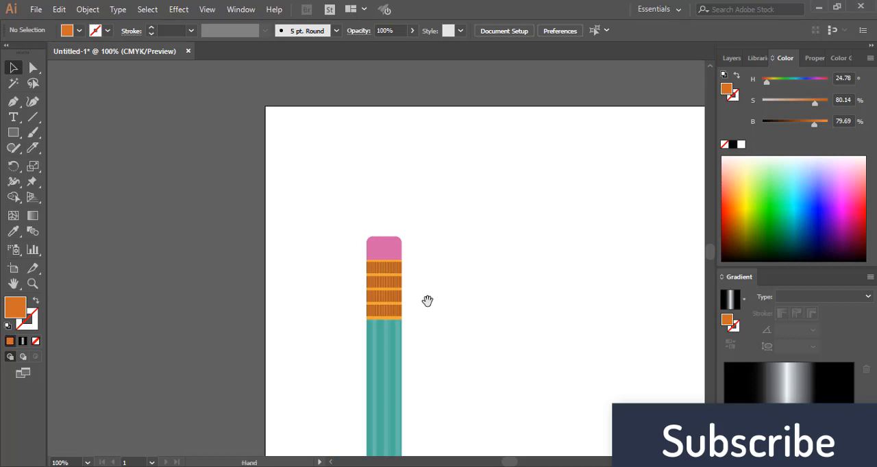
pyautogui.moveTo(426, 300); pyautogui.dragTo(387, 169)
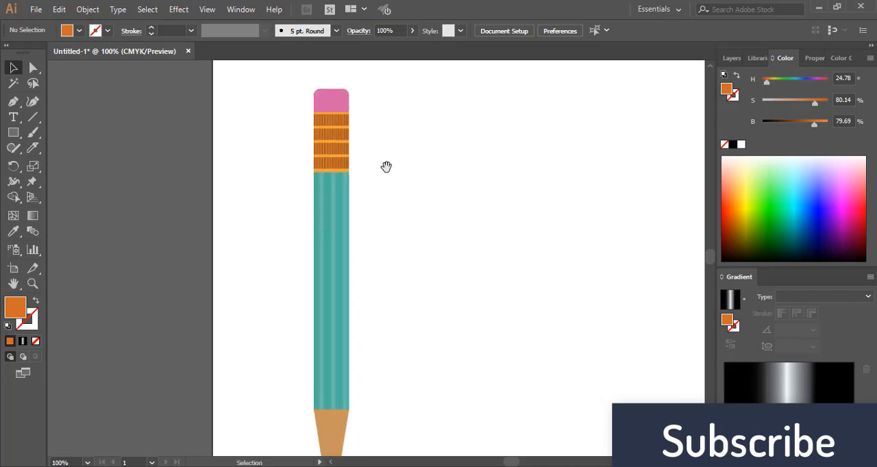
pyautogui.scroll(-1, 386, 171)
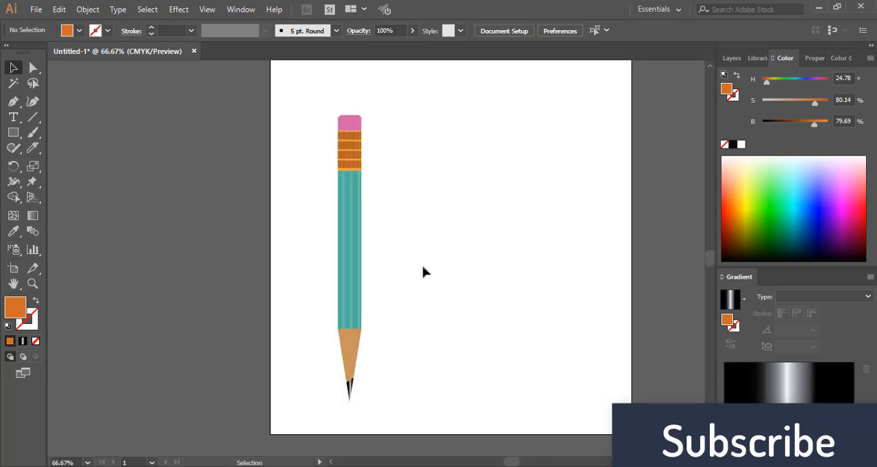
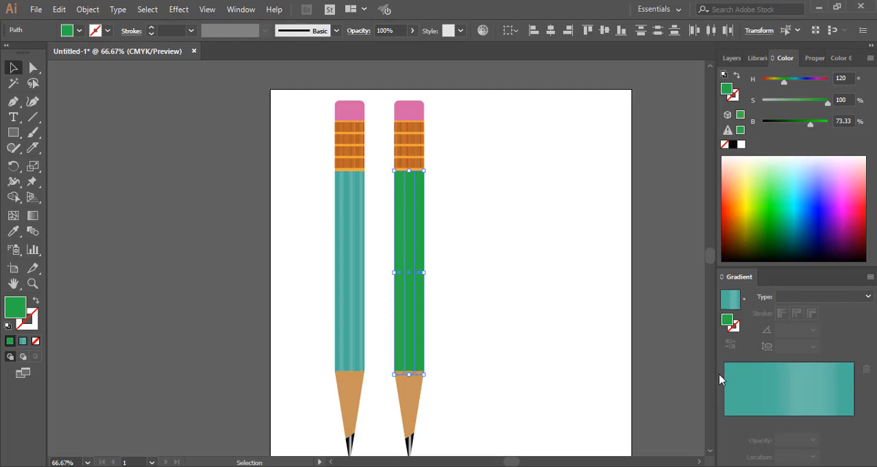
# Replace the teal gradient stops of the second pencil's body with green and space the three stops, the last at 84.63%
pyautogui.click(744, 413)
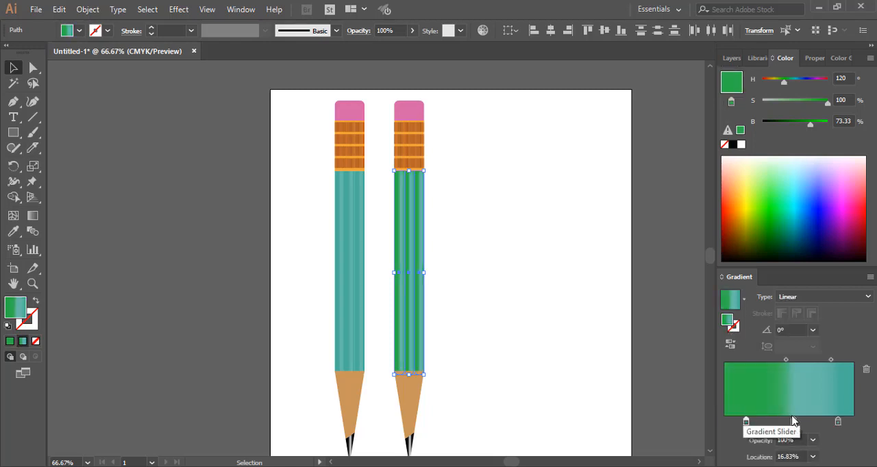
pyautogui.moveTo(793, 423); pyautogui.dragTo(802, 447)
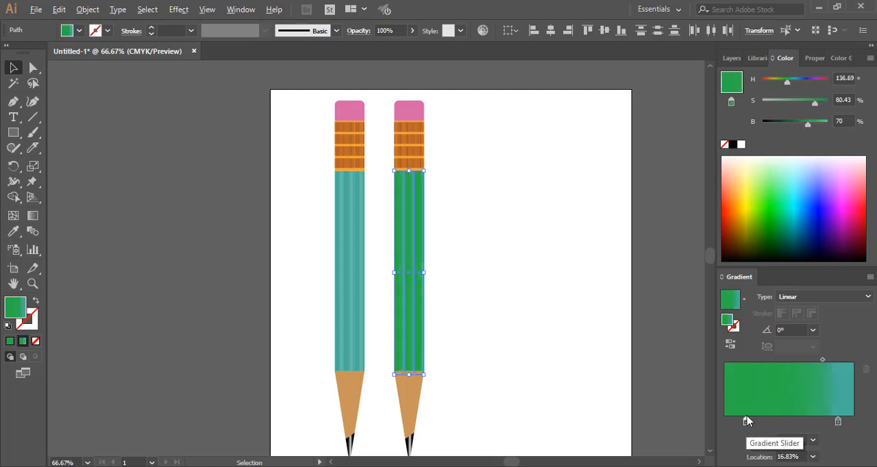
pyautogui.click(796, 419)
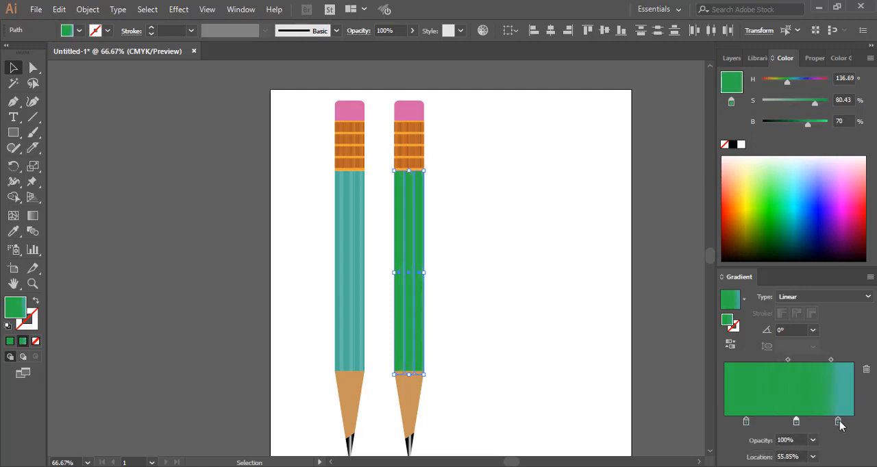
pyautogui.moveTo(839, 420); pyautogui.dragTo(842, 449)
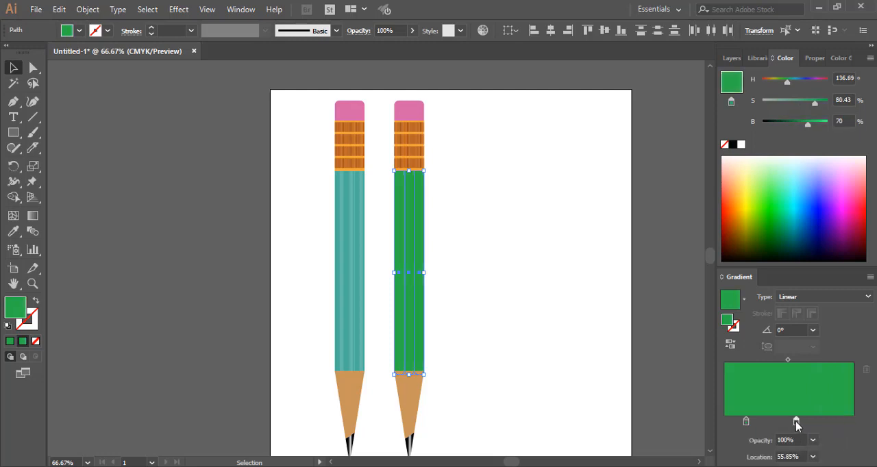
pyautogui.moveTo(796, 422); pyautogui.dragTo(824, 422)
pyautogui.moveTo(746, 421); pyautogui.dragTo(834, 422)
pyautogui.click(780, 421)
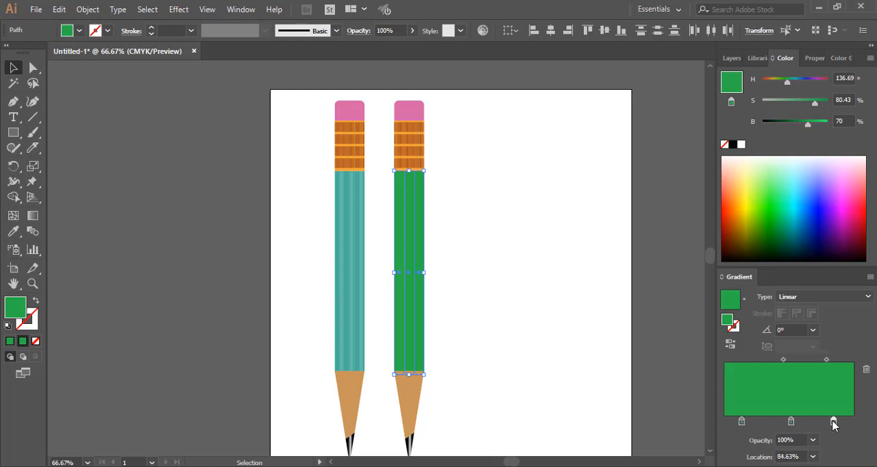
# Lighten the green gradient's middle stop to 66% saturation and 78% brightness, and set the midpoint after it to 50.5%
pyautogui.click(791, 422)
pyautogui.moveTo(809, 126); pyautogui.dragTo(806, 103)
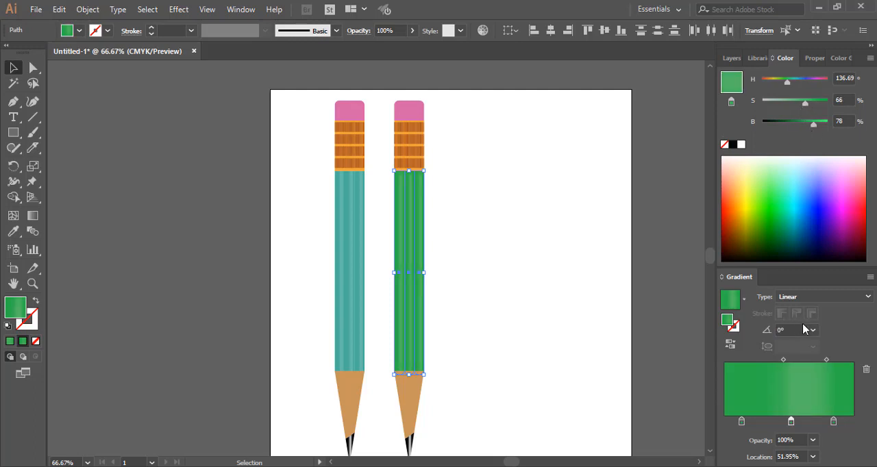
pyautogui.moveTo(827, 359); pyautogui.dragTo(807, 365)
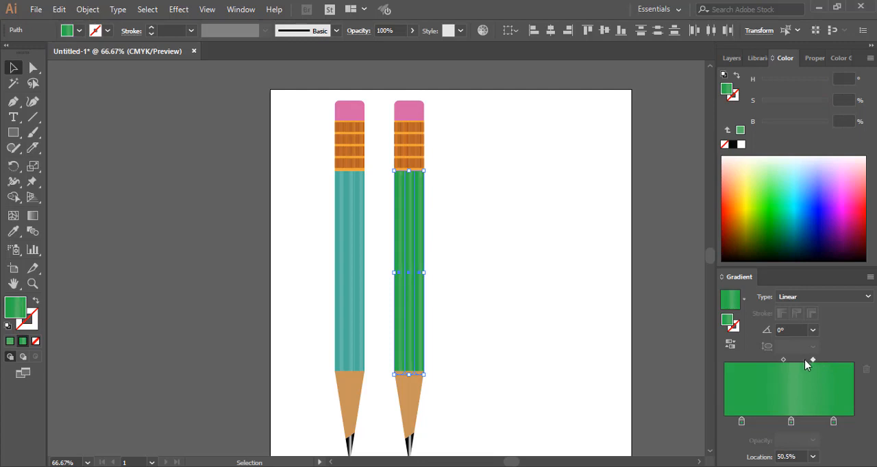
pyautogui.click(500, 226)
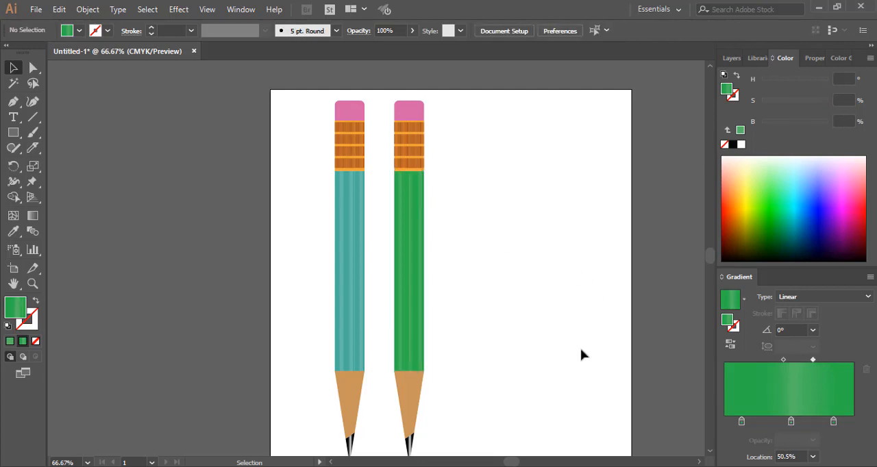
# Narrow the green body's highlight by setting the second midpoint to 29.6% and the middle stop's location to 45.12%
pyautogui.moveTo(812, 360); pyautogui.dragTo(810, 359)
pyautogui.moveTo(381, 203)
pyautogui.mouseDown()
pyautogui.moveTo(395, 245)
pyautogui.moveTo(469, 305)
pyautogui.mouseUp()
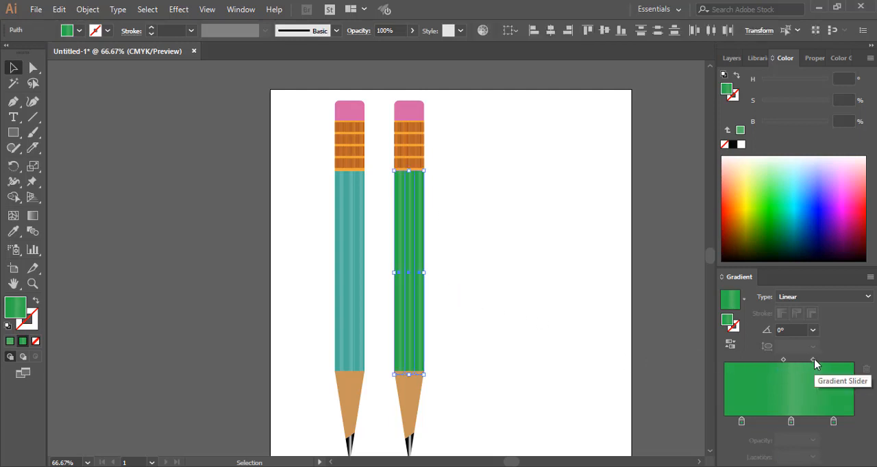
pyautogui.moveTo(811, 359); pyautogui.dragTo(804, 359)
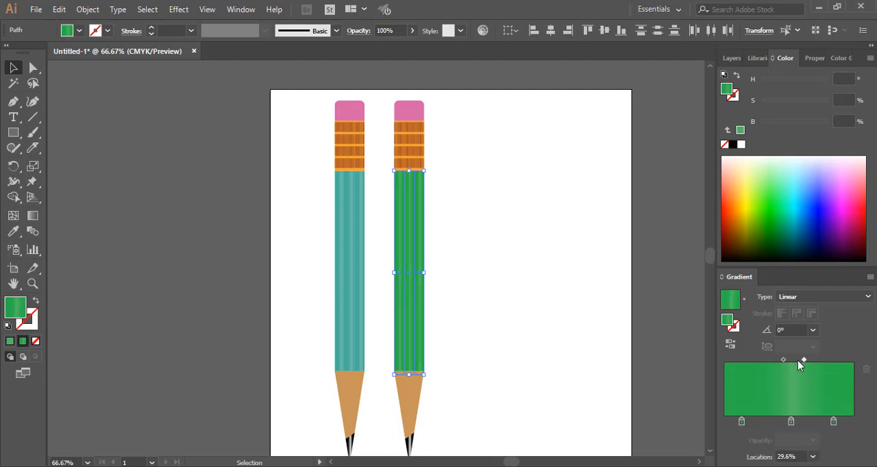
pyautogui.moveTo(791, 420); pyautogui.dragTo(785, 422)
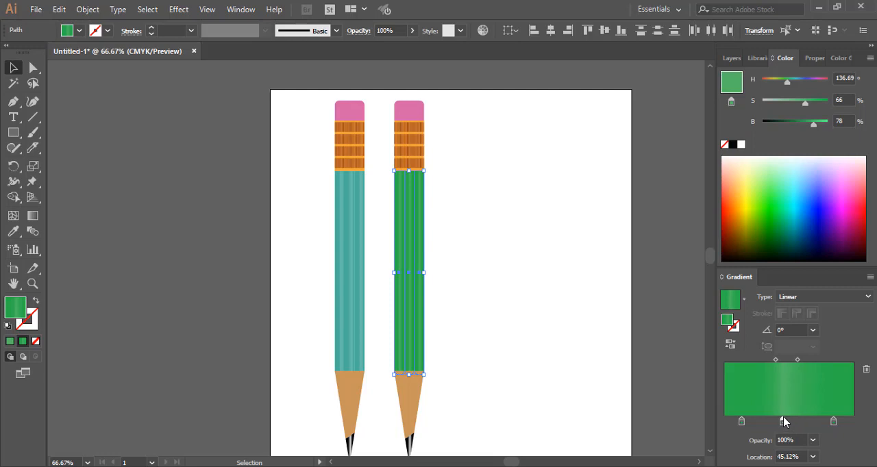
pyautogui.click(529, 259)
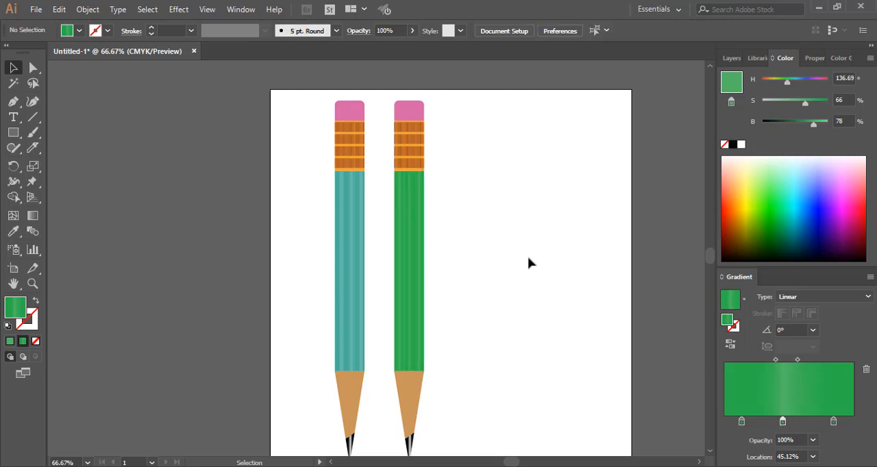
# Duplicate the whole green pencil to its right to make a third pencil
pyautogui.scroll(-1, 527, 256)
pyautogui.scroll(1, 528, 256)
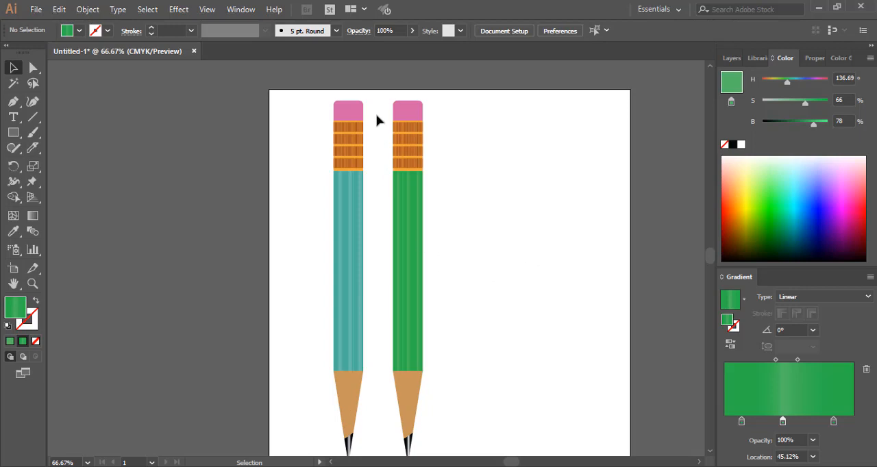
pyautogui.moveTo(376, 98); pyautogui.dragTo(449, 450)
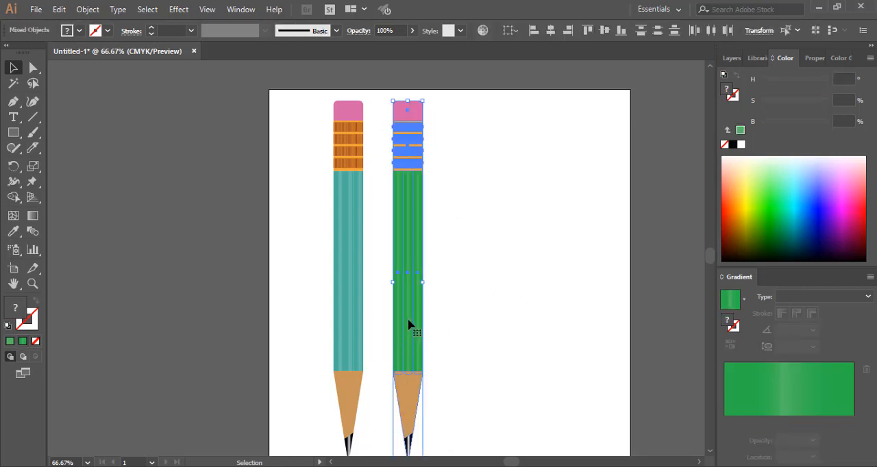
pyautogui.moveTo(409, 325); pyautogui.dragTo(477, 325)
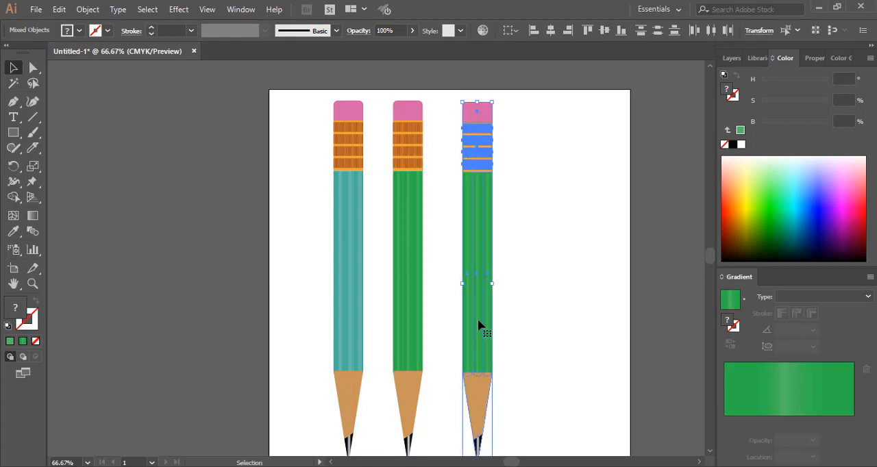
pyautogui.scroll(-2, 556, 338)
pyautogui.scroll(1, 556, 336)
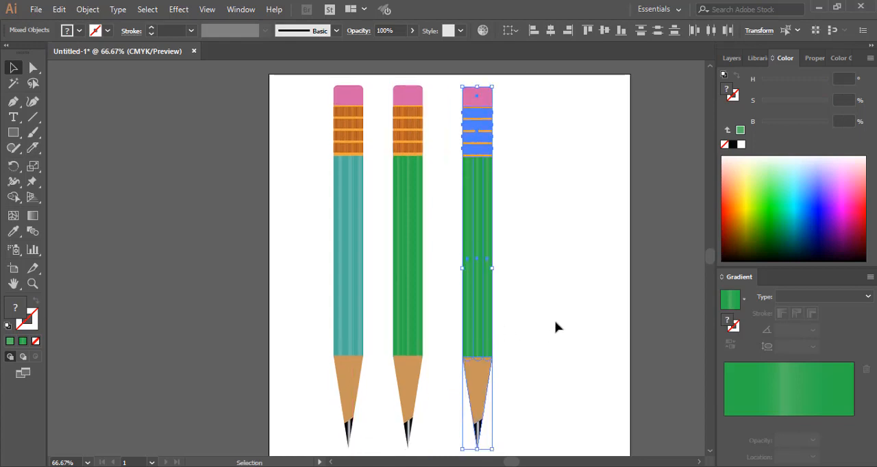
# Fill the third pencil's body with blue and replace its green gradient stops with blue, the last at 98.29%
pyautogui.click(546, 307)
pyautogui.moveTo(438, 187); pyautogui.dragTo(540, 276)
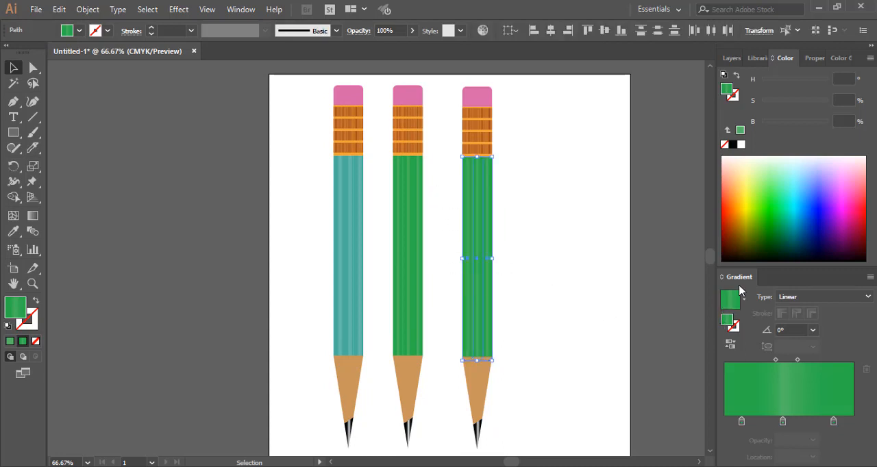
pyautogui.click(826, 210)
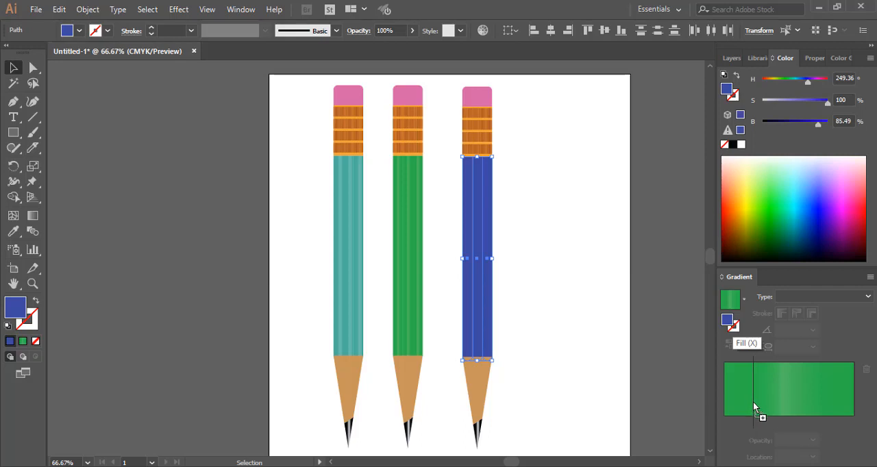
pyautogui.moveTo(753, 407)
pyautogui.mouseDown()
pyautogui.moveTo(743, 435)
pyautogui.moveTo(787, 434)
pyautogui.moveTo(791, 419)
pyautogui.moveTo(809, 419)
pyautogui.moveTo(842, 438)
pyautogui.moveTo(823, 431)
pyautogui.moveTo(831, 421)
pyautogui.moveTo(853, 420)
pyautogui.mouseUp()
pyautogui.click(754, 421)
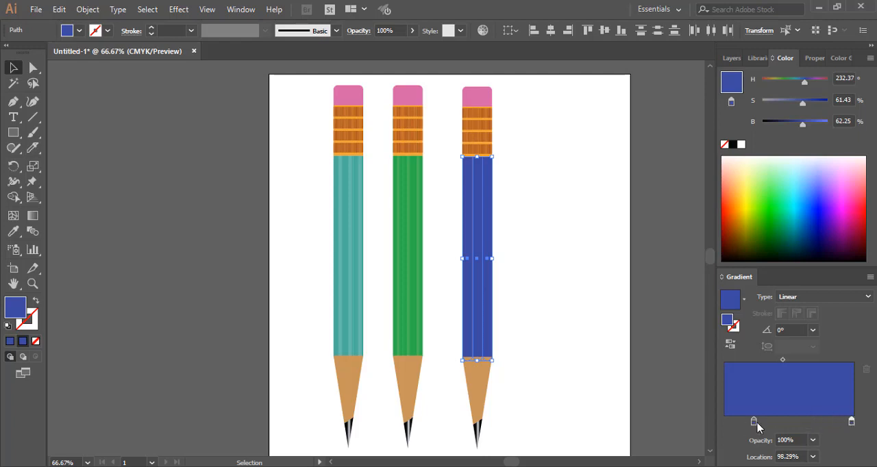
# Place blue gradient stops at the start and at 52.93%, and set the second midpoint to 22.78%
pyautogui.moveTo(753, 420); pyautogui.dragTo(795, 423)
pyautogui.click(746, 361)
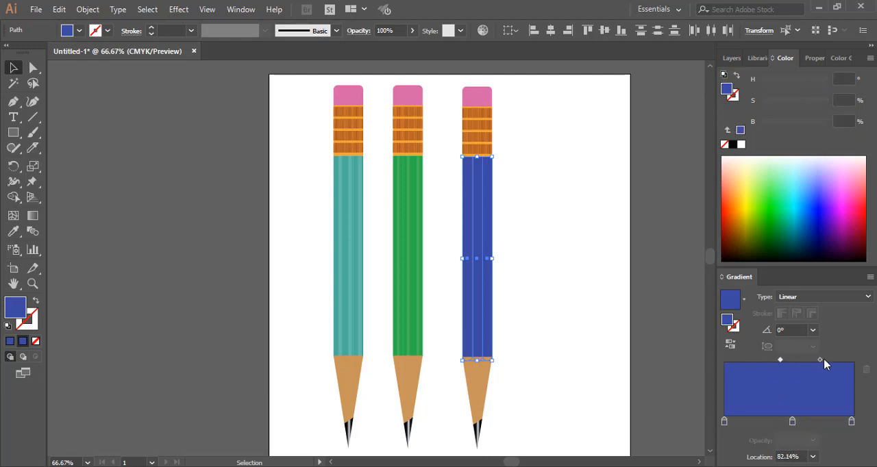
pyautogui.moveTo(822, 361); pyautogui.dragTo(806, 361)
pyautogui.click(548, 271)
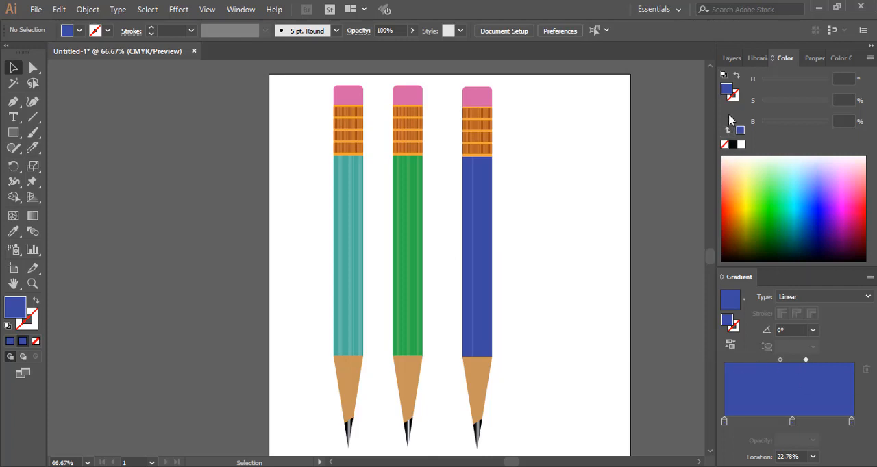
# Lower the saturation of the blue body's middle gradient stop to 52% and set the second midpoint to 13%
pyautogui.click(792, 421)
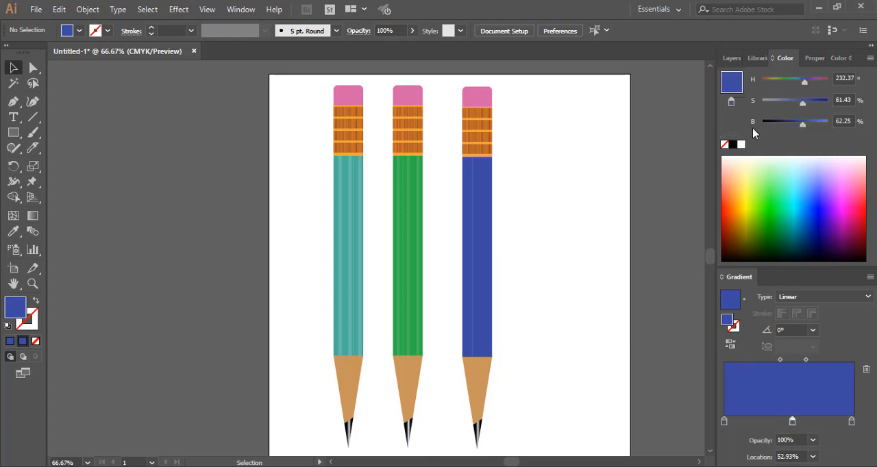
pyautogui.moveTo(802, 100); pyautogui.dragTo(792, 100)
pyautogui.moveTo(434, 201)
pyautogui.mouseDown()
pyautogui.moveTo(486, 261)
pyautogui.moveTo(520, 276)
pyautogui.mouseUp()
pyautogui.click(791, 421)
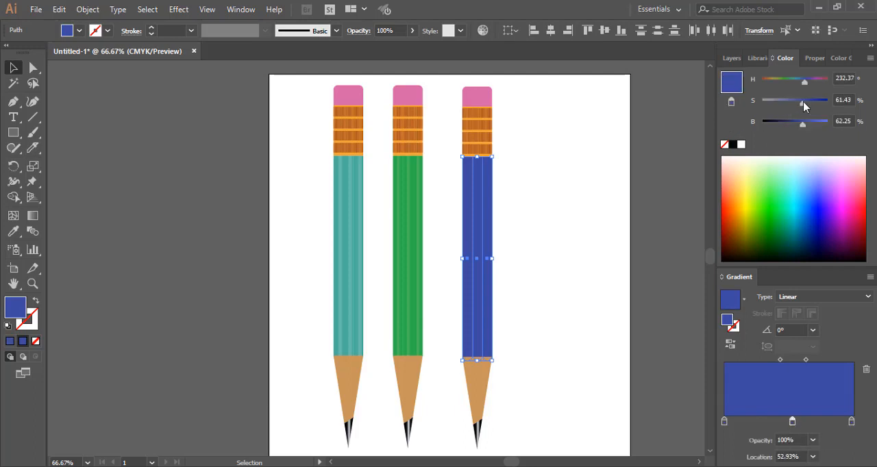
pyautogui.moveTo(803, 101); pyautogui.dragTo(797, 108)
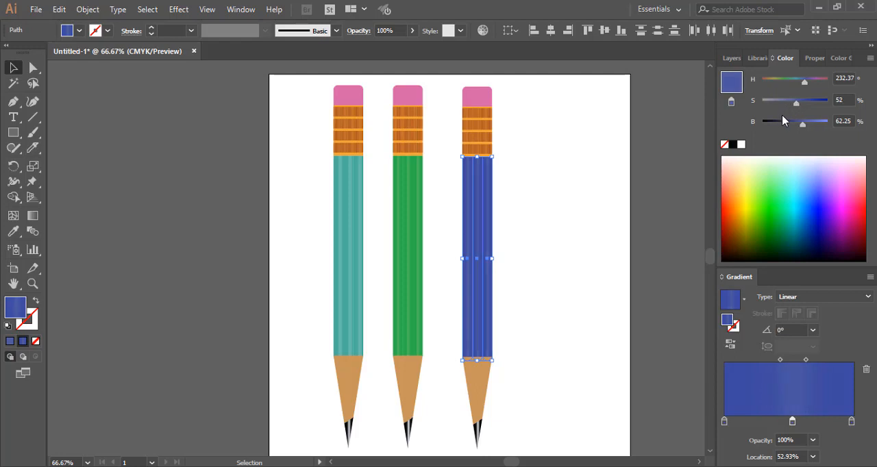
pyautogui.moveTo(807, 361); pyautogui.dragTo(800, 362)
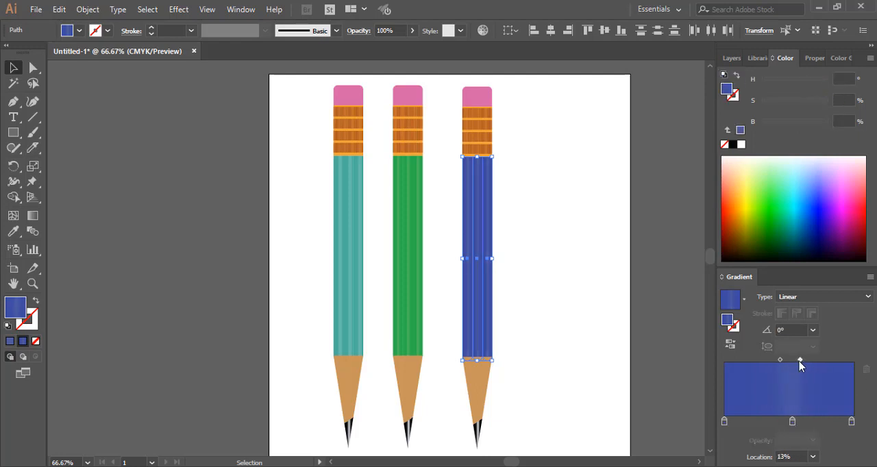
pyautogui.click(538, 266)
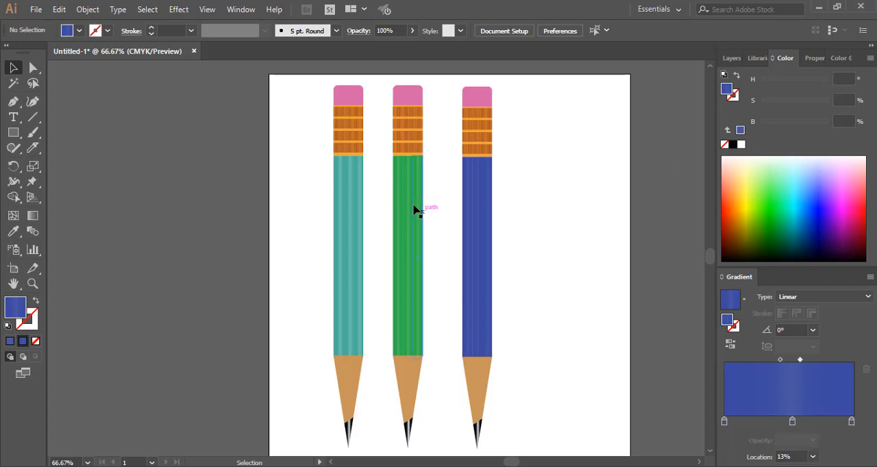
# Raise the brightness of the blue body's middle gradient stop to 69%
pyautogui.moveTo(437, 198); pyautogui.dragTo(516, 267)
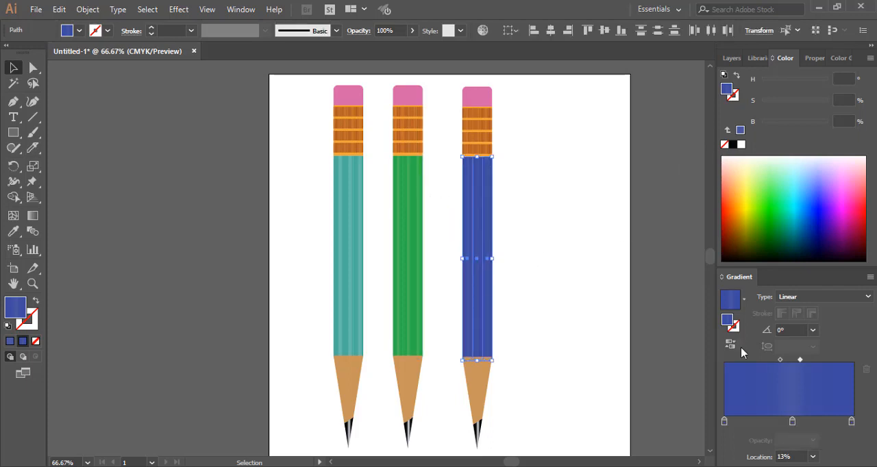
pyautogui.click(791, 420)
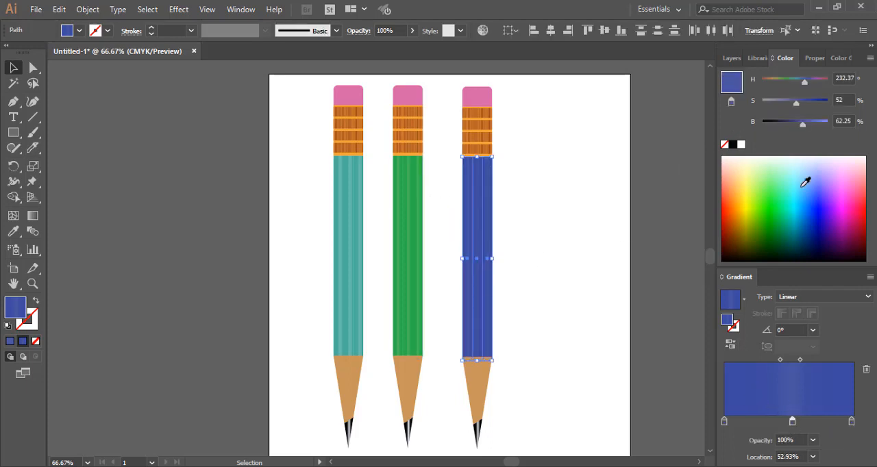
pyautogui.moveTo(802, 124); pyautogui.dragTo(807, 125)
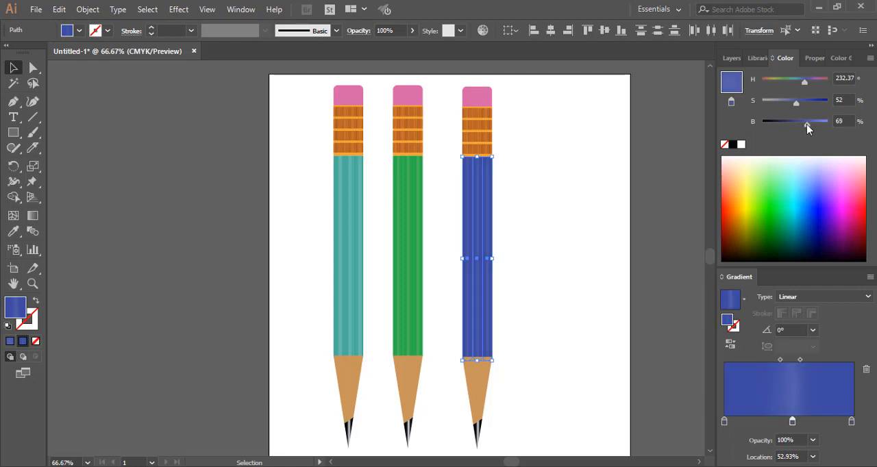
pyautogui.click(557, 185)
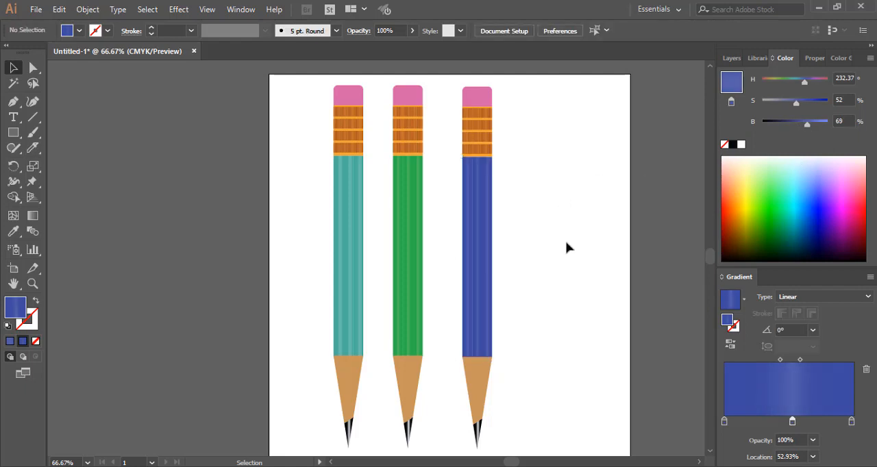
pyautogui.scroll(-1, 566, 248)
pyautogui.scroll(1, 574, 249)
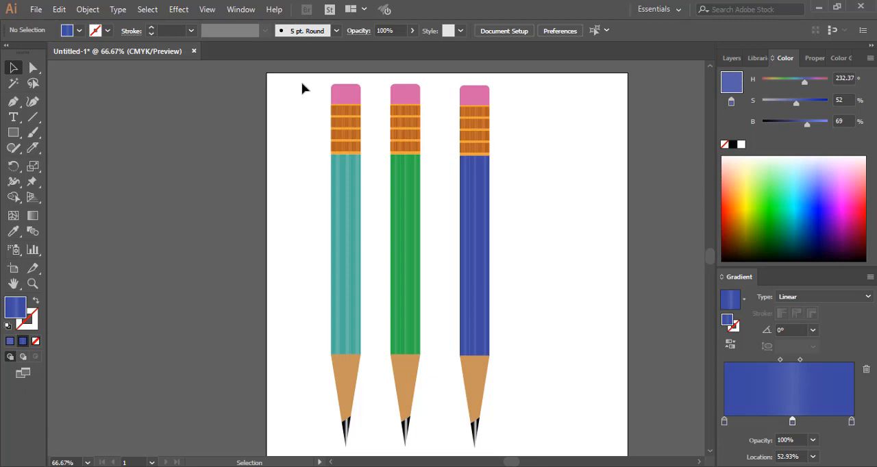
pyautogui.moveTo(303, 84)
pyautogui.mouseDown()
pyautogui.moveTo(385, 210)
pyautogui.moveTo(528, 368)
pyautogui.moveTo(525, 452)
pyautogui.mouseUp()
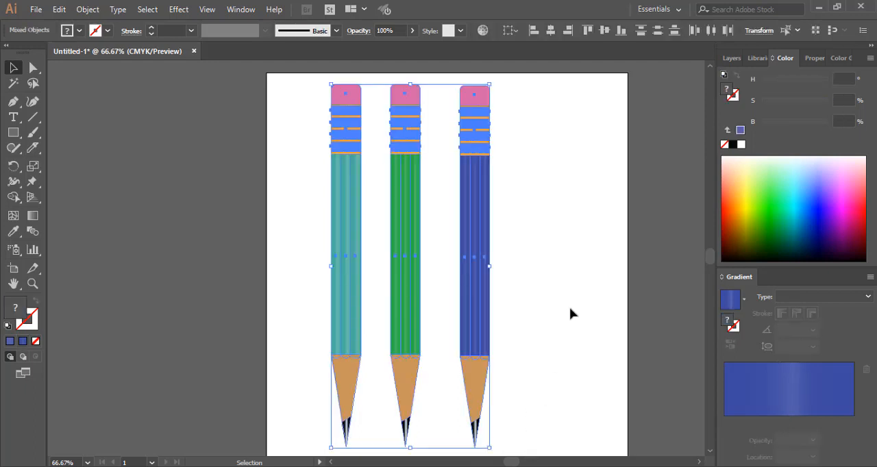
pyautogui.click(566, 306)
# Move the green and blue pencils closer to the teal one, leaving narrow, equal gaps and level erasers across all three
pyautogui.moveTo(435, 84)
pyautogui.mouseDown()
pyautogui.moveTo(507, 361)
pyautogui.moveTo(518, 453)
pyautogui.mouseUp()
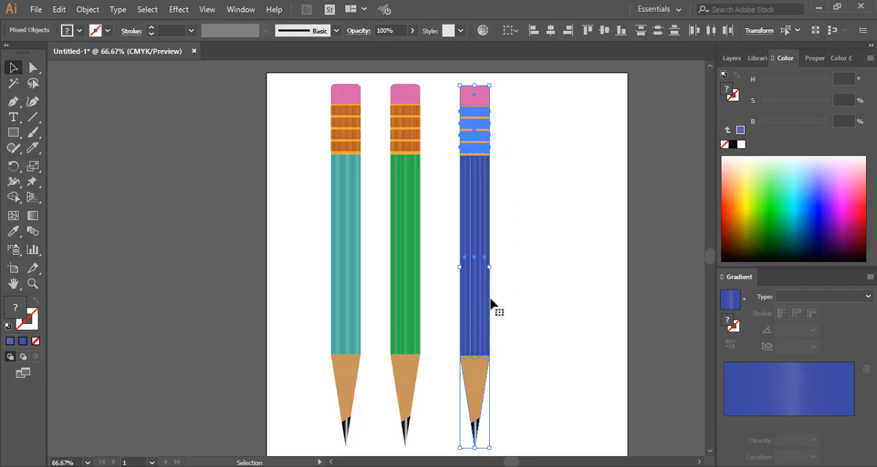
pyautogui.moveTo(475, 300); pyautogui.dragTo(452, 297)
pyautogui.moveTo(369, 84)
pyautogui.mouseDown()
pyautogui.moveTo(405, 274)
pyautogui.moveTo(416, 442)
pyautogui.mouseUp()
pyautogui.moveTo(411, 309); pyautogui.dragTo(397, 311)
pyautogui.moveTo(510, 88)
pyautogui.mouseDown()
pyautogui.moveTo(441, 274)
pyautogui.moveTo(432, 399)
pyautogui.moveTo(442, 441)
pyautogui.mouseUp()
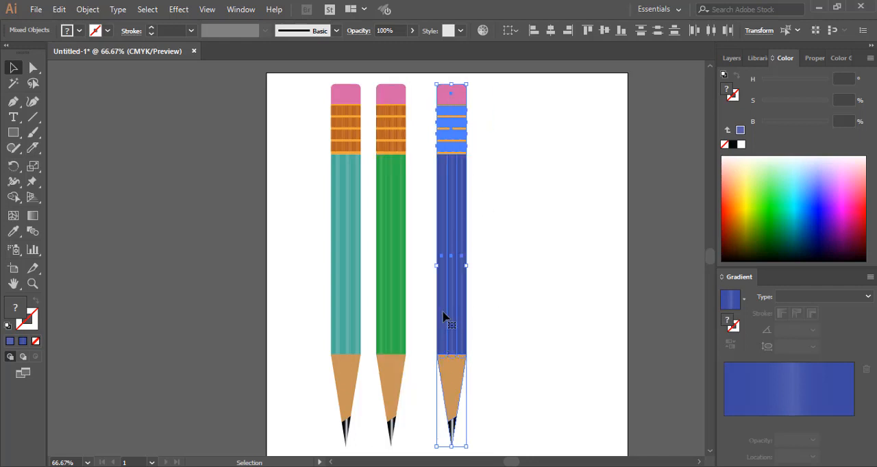
pyautogui.moveTo(449, 316)
pyautogui.mouseDown()
pyautogui.moveTo(425, 313)
pyautogui.moveTo(438, 321)
pyautogui.mouseUp()
pyautogui.click(527, 297)
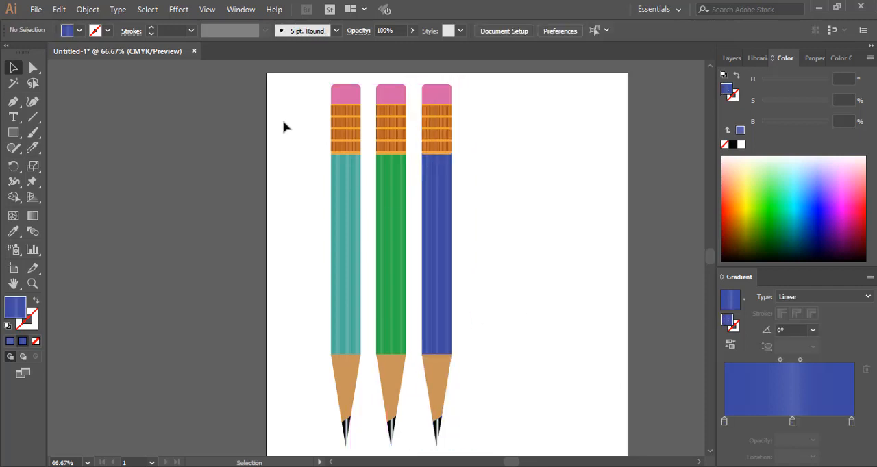
# Group the teal, green and blue pencils into one object
pyautogui.moveTo(298, 79)
pyautogui.mouseDown()
pyautogui.moveTo(382, 269)
pyautogui.moveTo(490, 424)
pyautogui.moveTo(496, 450)
pyautogui.mouseUp()
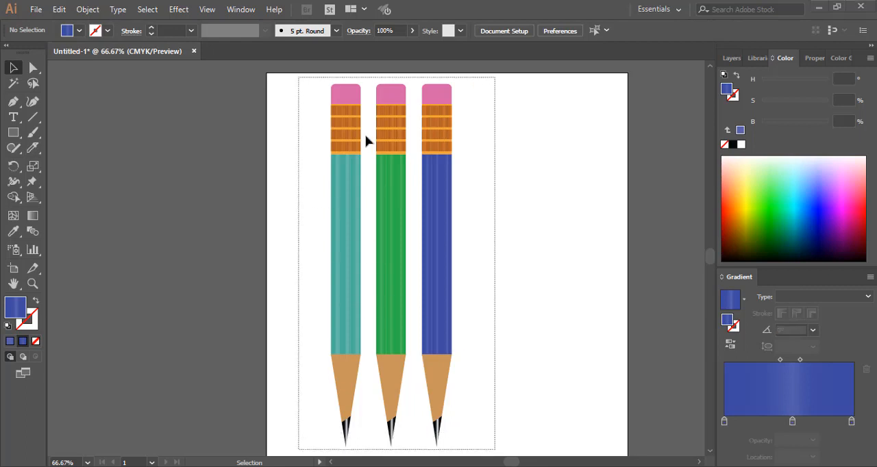
pyautogui.moveTo(303, 80)
pyautogui.mouseDown()
pyautogui.moveTo(421, 384)
pyautogui.moveTo(464, 451)
pyautogui.mouseUp()
pyautogui.press('a')
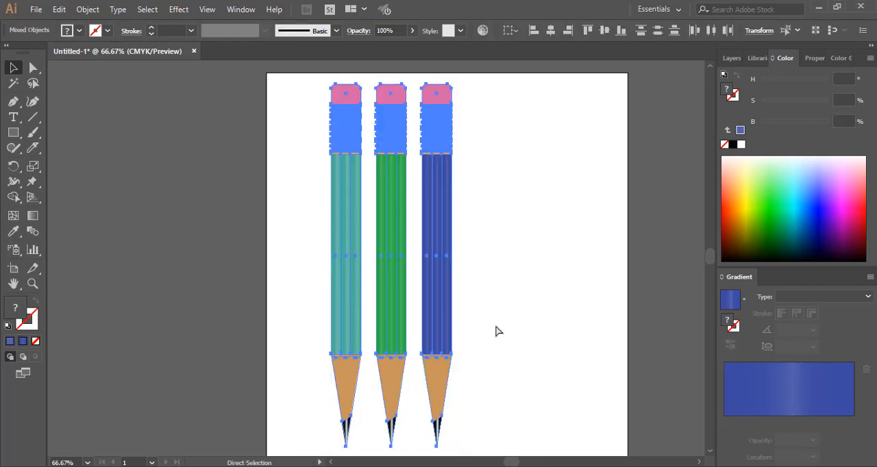
pyautogui.hotkey('ctrl', 'g')
pyautogui.press('v')
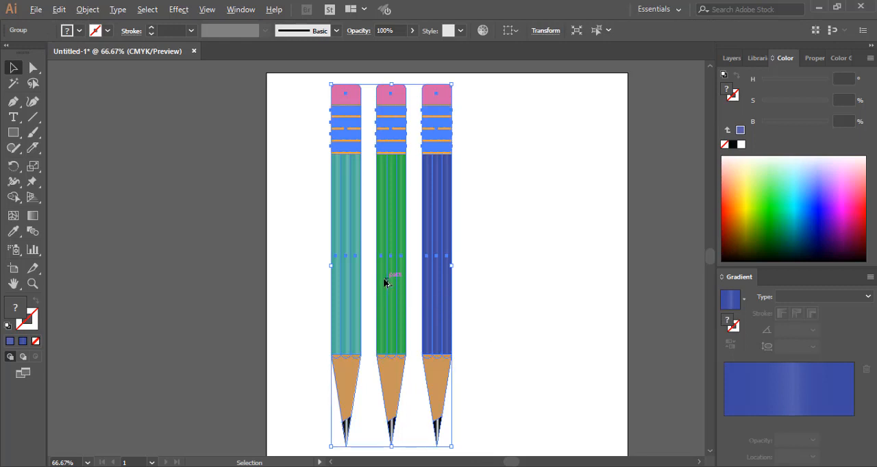
# Duplicate the three-pencil group level with the original, placing the copy just right of the blue pencil to extend the row
pyautogui.moveTo(386, 282); pyautogui.dragTo(525, 287)
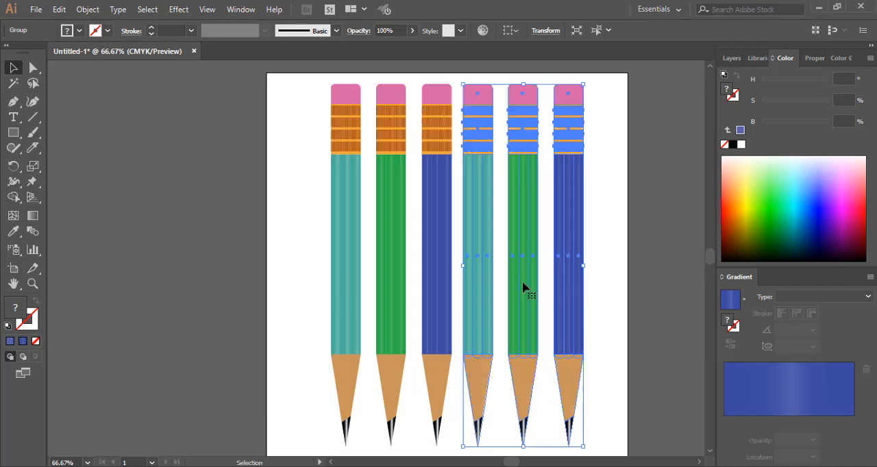
pyautogui.click(287, 291)
pyautogui.scroll(-2, 286, 294)
pyautogui.scroll(2, 286, 296)
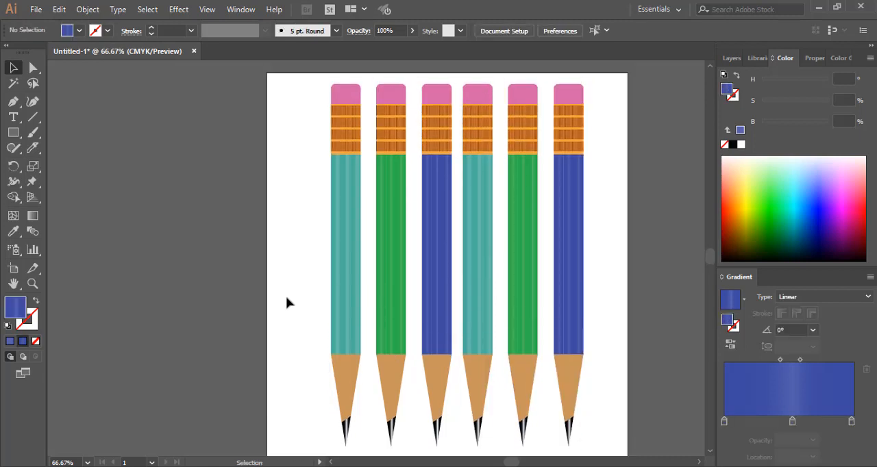